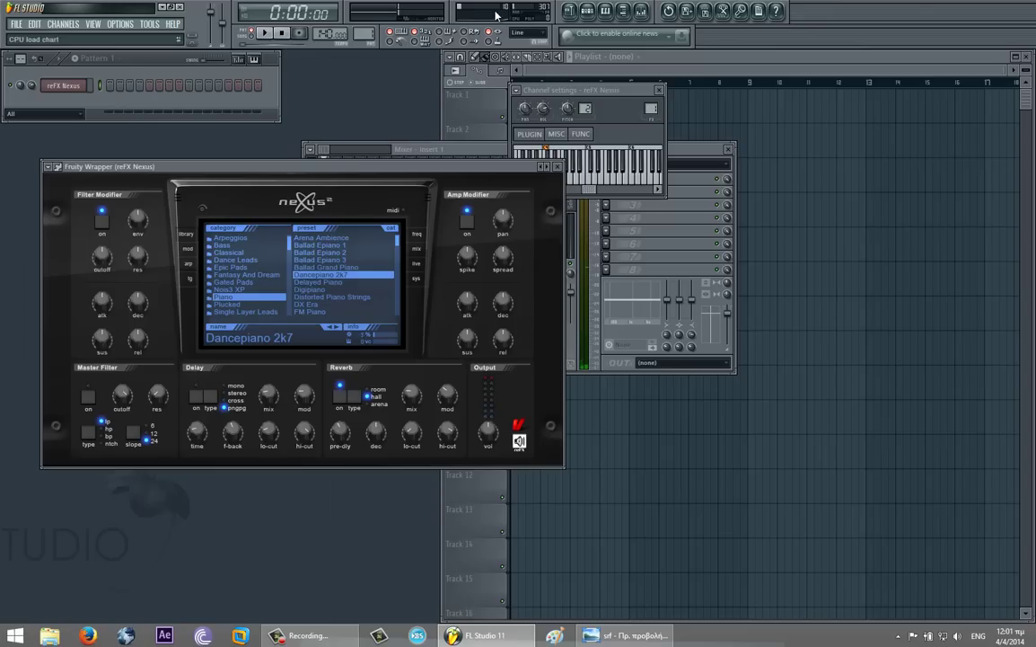
Step: Load the VEC2 Bassdrums Breakbeat 06 sample from the VEC2 Breakbeat Kicks folder into a new channel above reFX Nexus
left_click(569, 10)
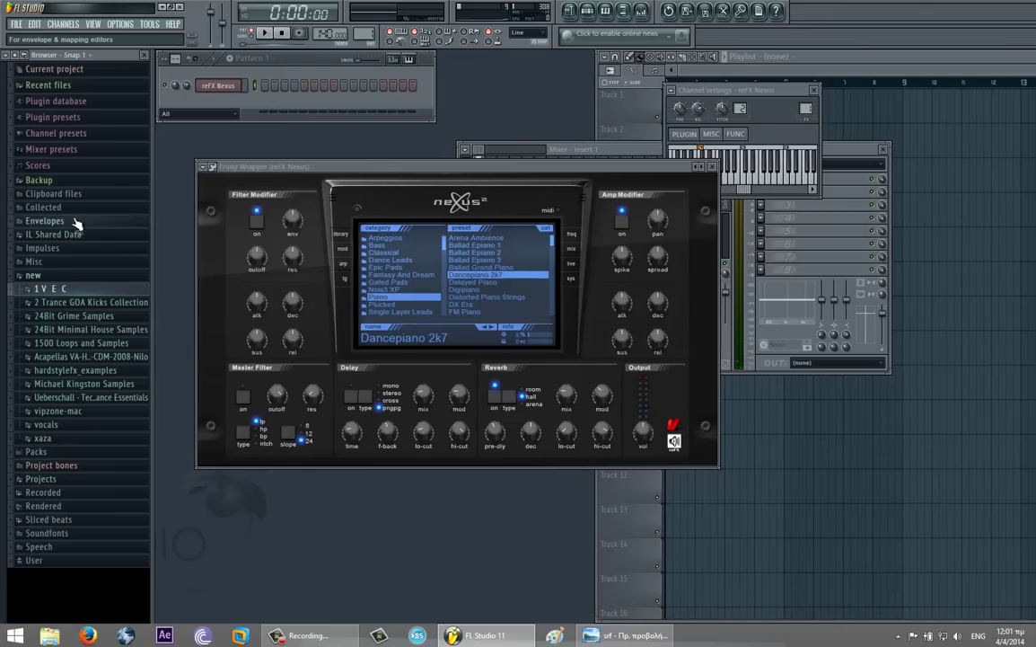
left_click(51, 289)
left_click(85, 315)
left_click(70, 329)
left_click(81, 343)
left_click_drag(99, 345, 231, 78)
Step: Replace the bass drum channel with an empty Sampler and hide the browser
right_click(237, 85)
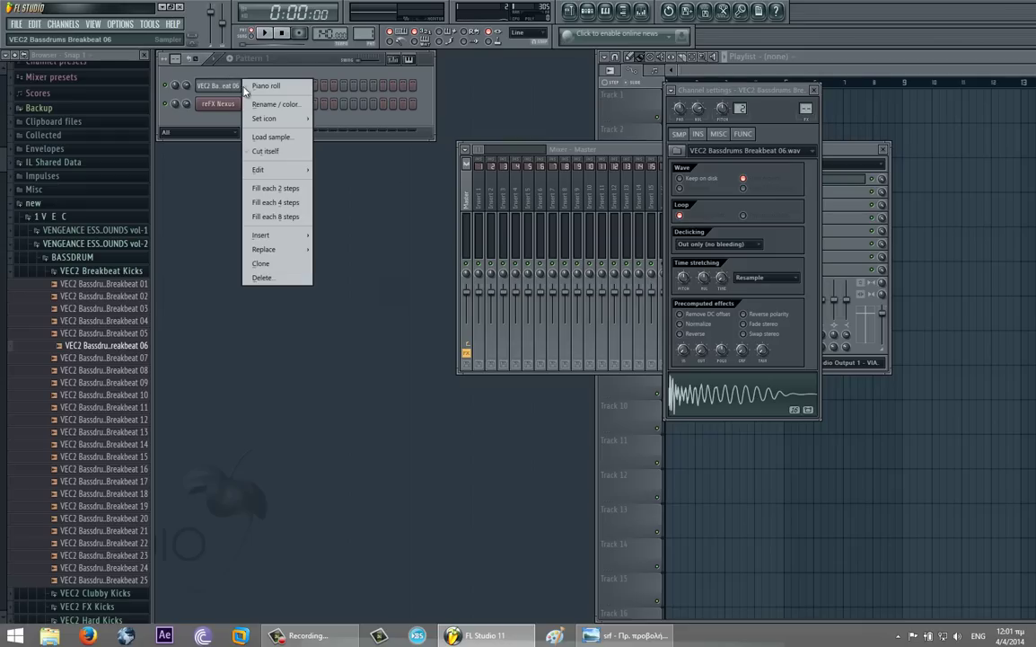
mouse_move(270, 249)
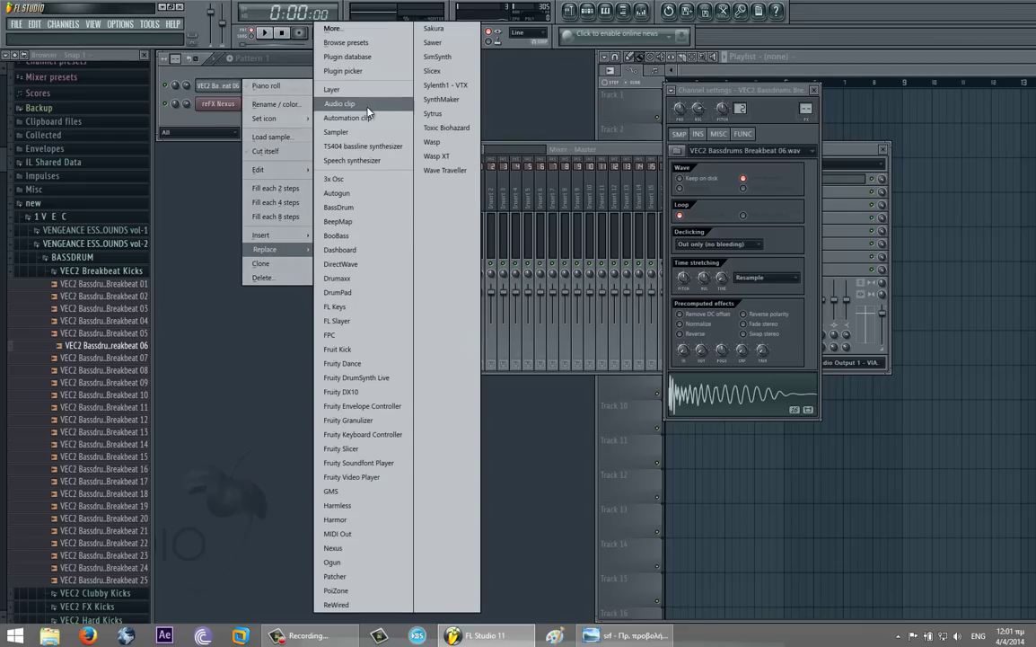
left_click(368, 132)
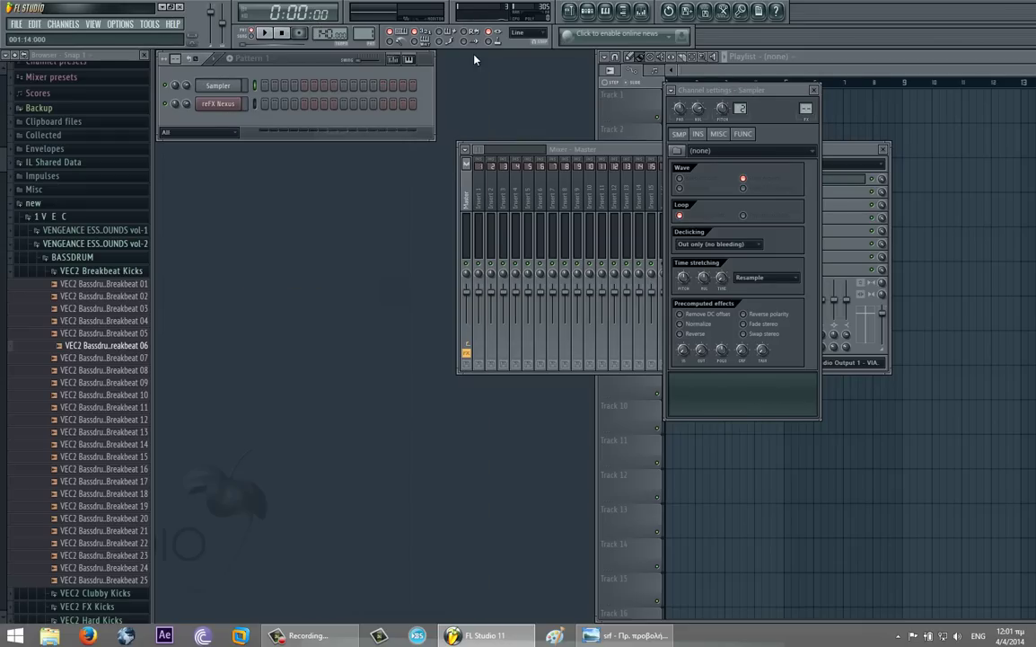
left_click(624, 11)
Step: In the Sampler's piano roll, stamp a major scale from D5 at the start of bar 1 and shorten its notes to one step
right_click(74, 88)
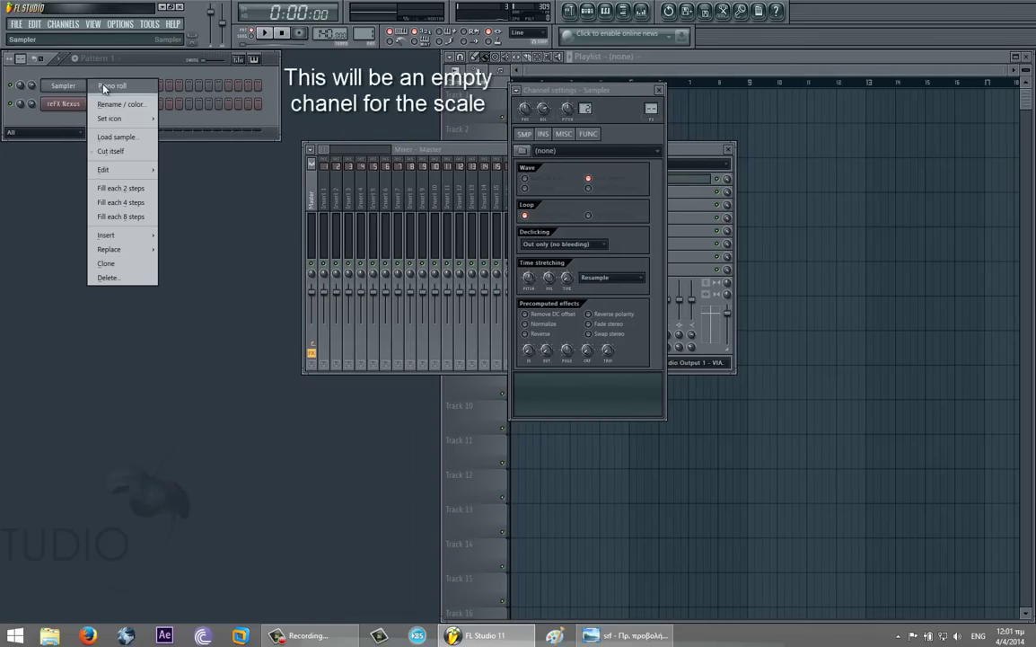
left_click(99, 85)
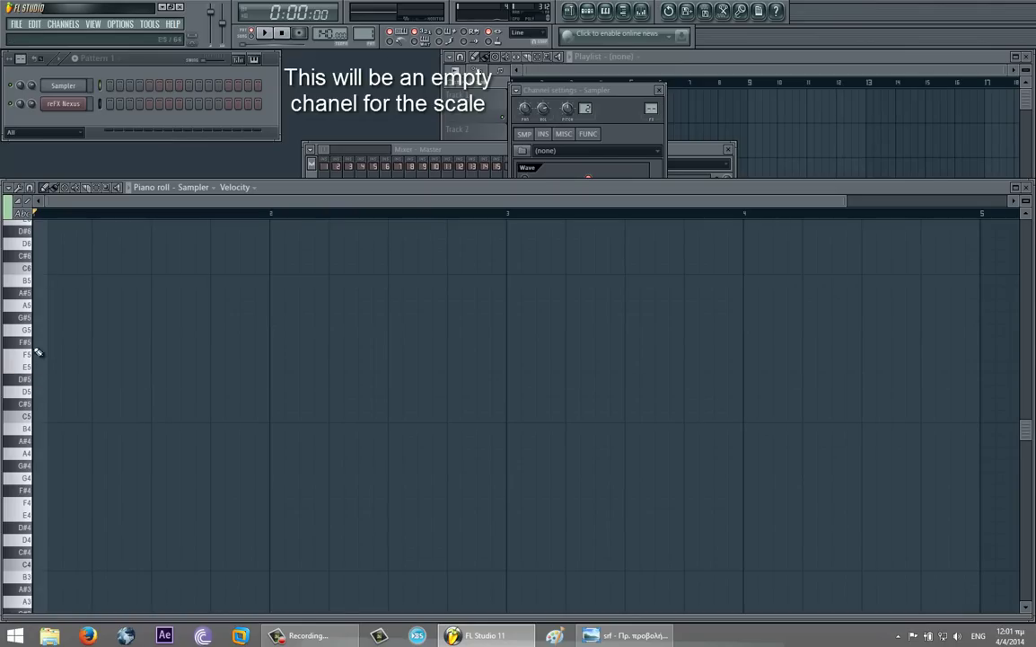
left_click(45, 187)
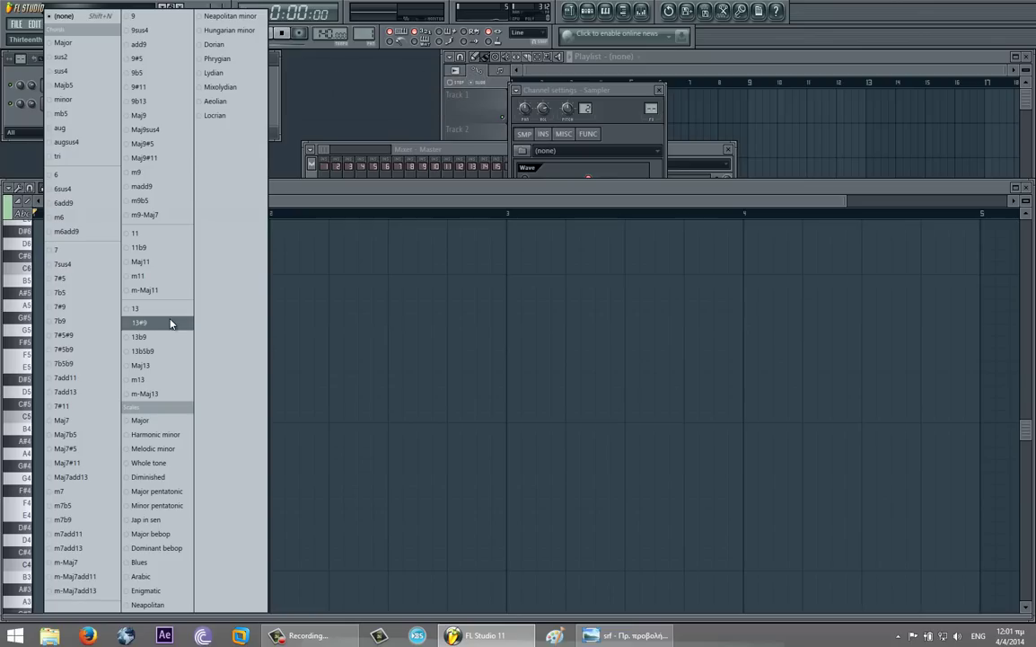
left_click(149, 421)
left_click(47, 392)
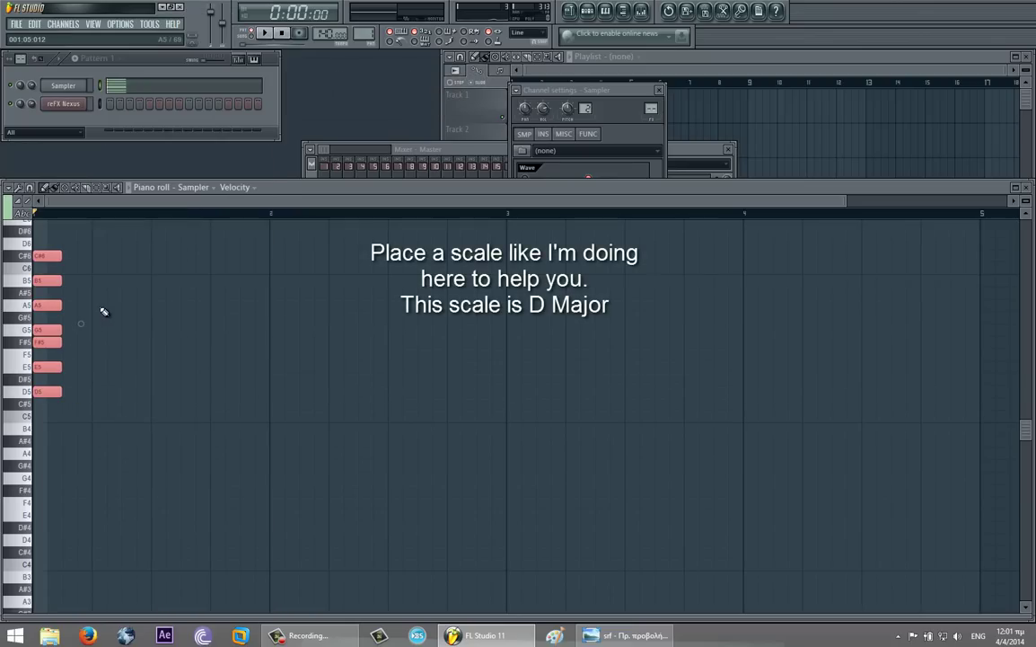
left_click_drag(59, 255, 41, 257)
Step: Stack further D major scales at D6, D7 and D8 and in the octaves below D5, at the start of bar 1
scroll(63, 385, "up", 4)
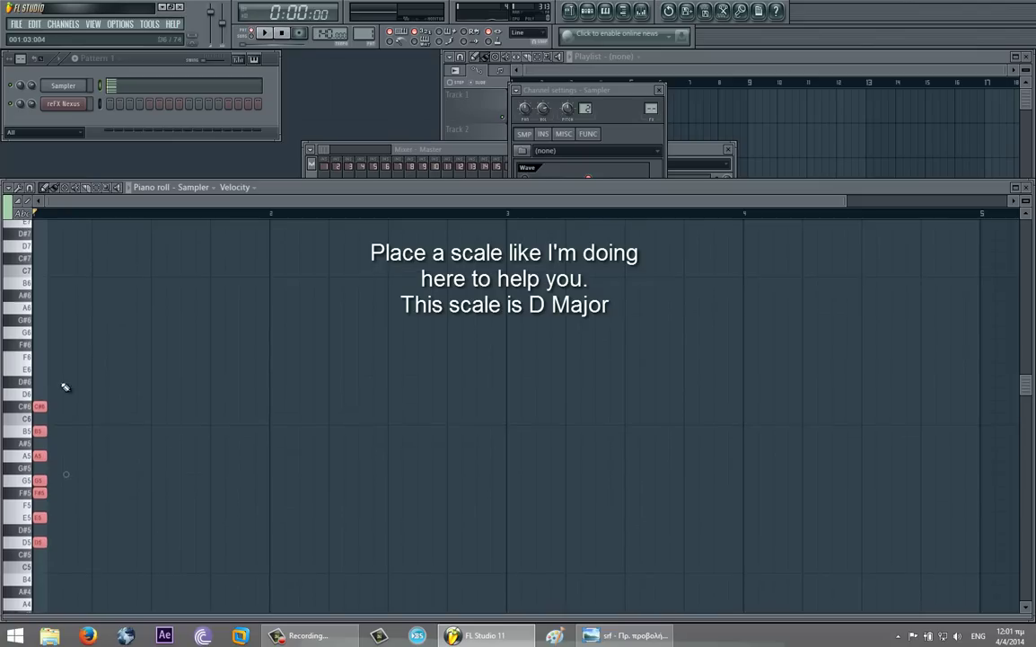
left_click(42, 396)
scroll(69, 387, "up", 7)
left_click(42, 379)
scroll(75, 379, "up", 3)
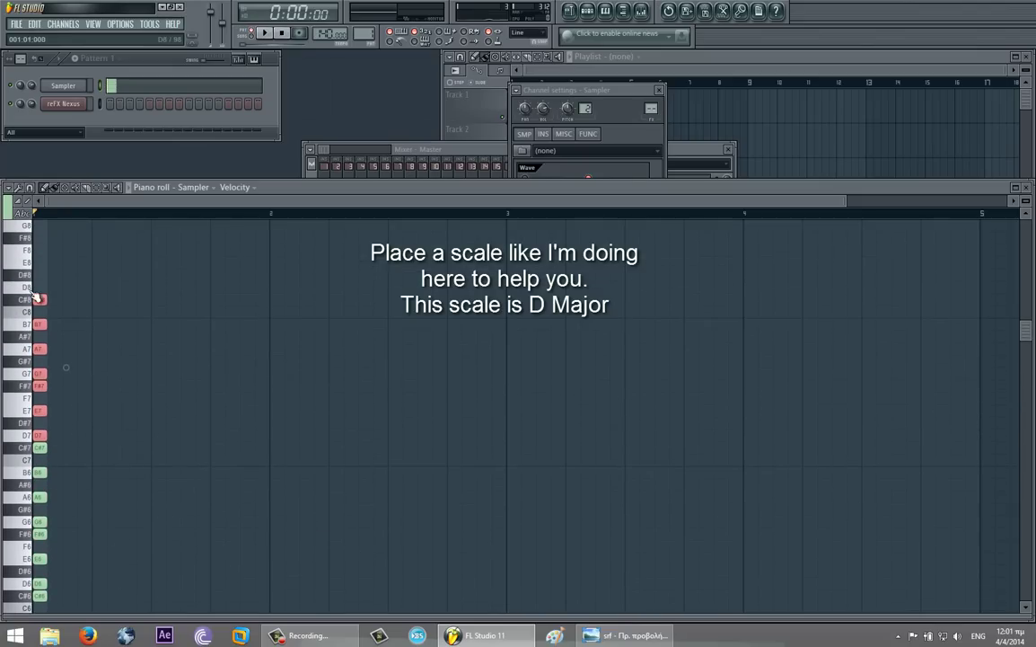
left_click(37, 288)
scroll(97, 289, "up", 3)
left_click_drag(95, 254, 40, 645)
scroll(252, 549, "up", 8)
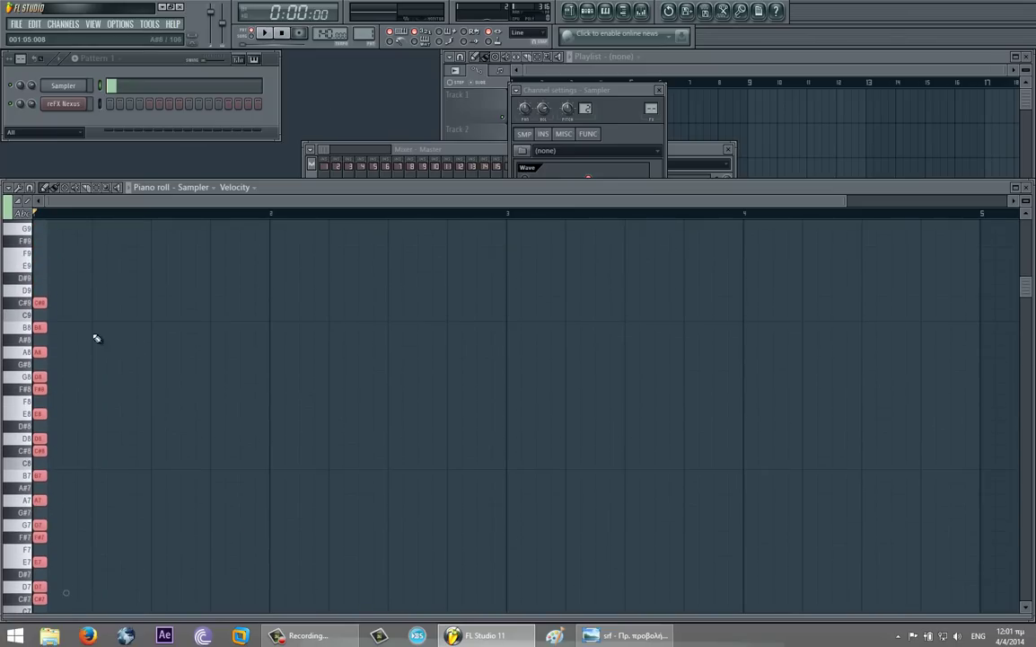
scroll(91, 358, "down", 6)
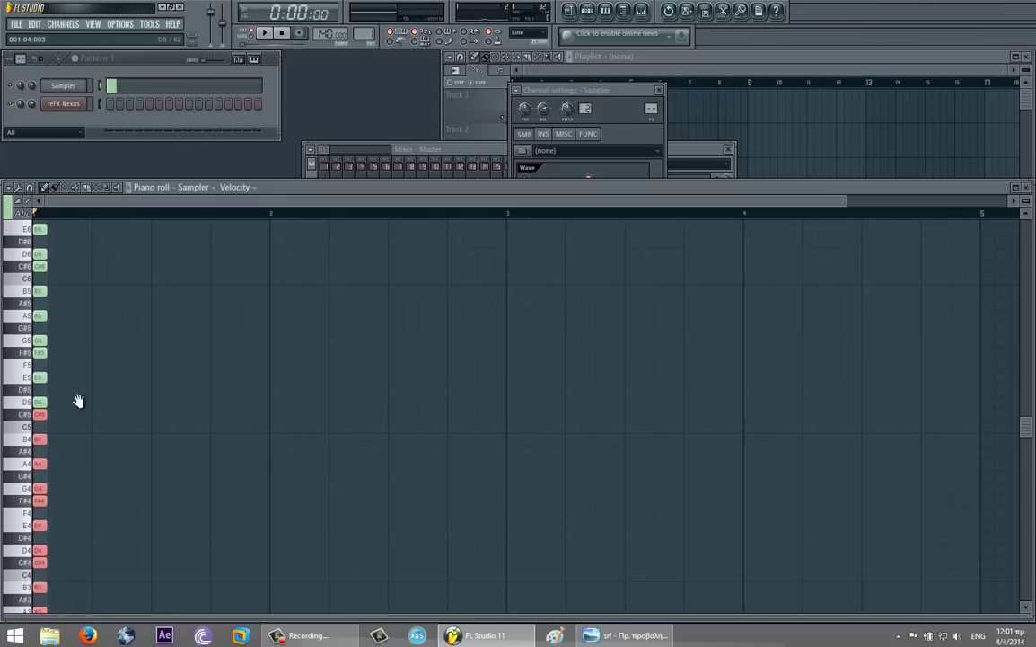
Step: Duplicate the full column of scale notes to the start of every bar through bar 8
key("ctrl+a")
left_click_drag(500, 434, 150, 459)
key("ctrl+b")
key("ctrl+b")
left_click_drag(571, 422, 162, 458)
key("ctrl+b")
key("ctrl+b")
left_click_drag(325, 427, 81, 462)
key("ctrl+b")
key("ctrl+b")
left_click_drag(372, 422, 268, 432)
key("ctrl+b")
left_click_drag(427, 425, 181, 439)
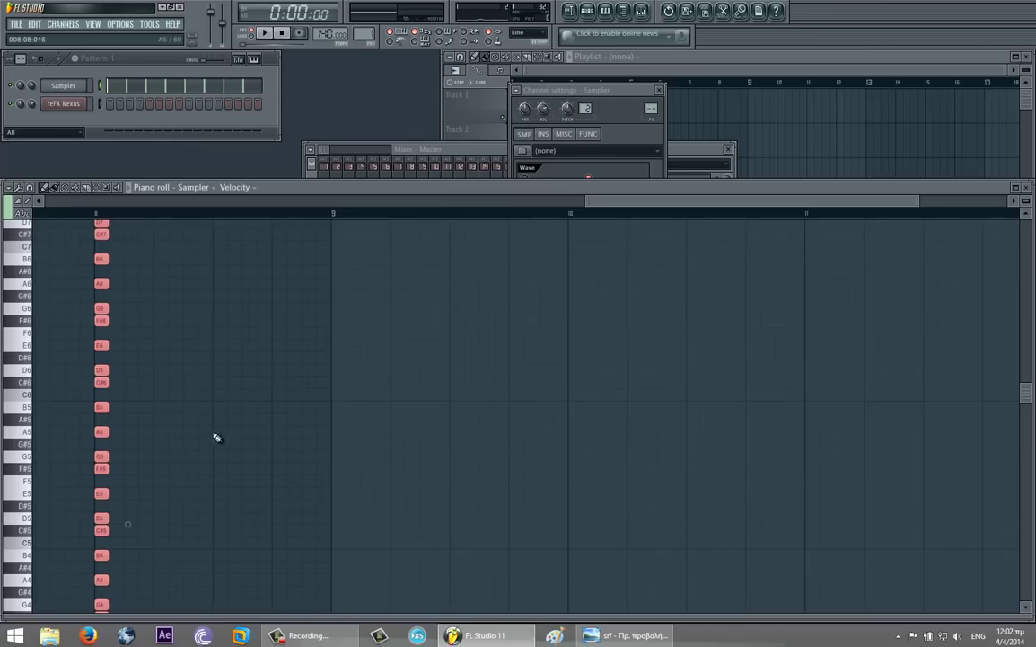
left_click_drag(456, 431, 1006, 449)
left_click_drag(398, 403, 799, 398)
left_click_drag(665, 400, 1034, 434)
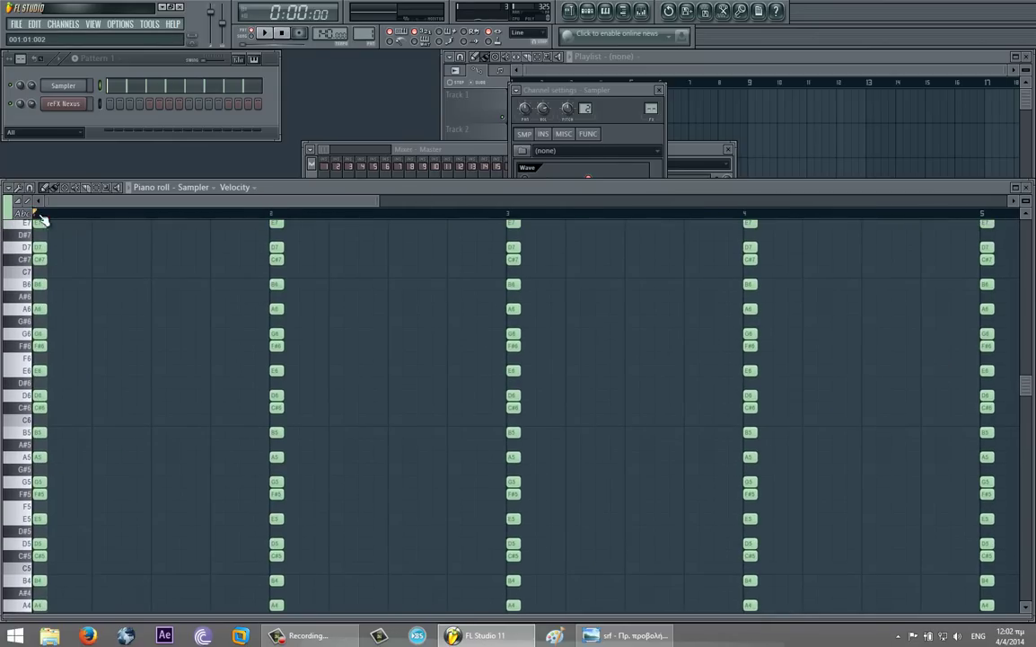
Step: Shorten all the scale notes to about half a step so they act as thin guide markers, and deselect them
key("ctrl+a")
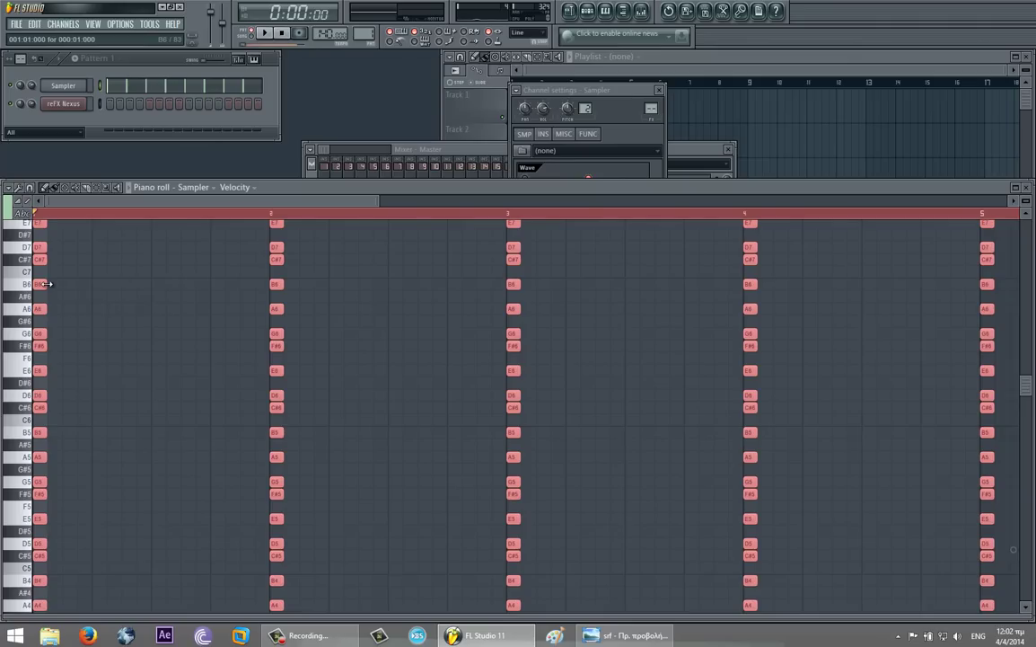
key("super")
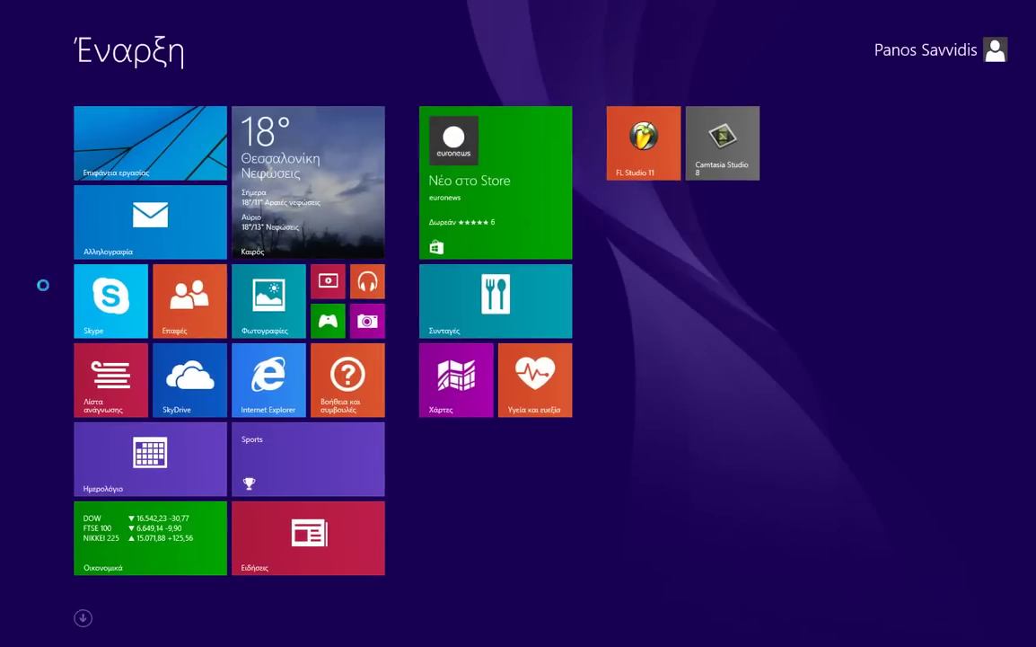
key("super")
left_click_drag(44, 284, 38, 284)
left_click(104, 294, "ctrl")
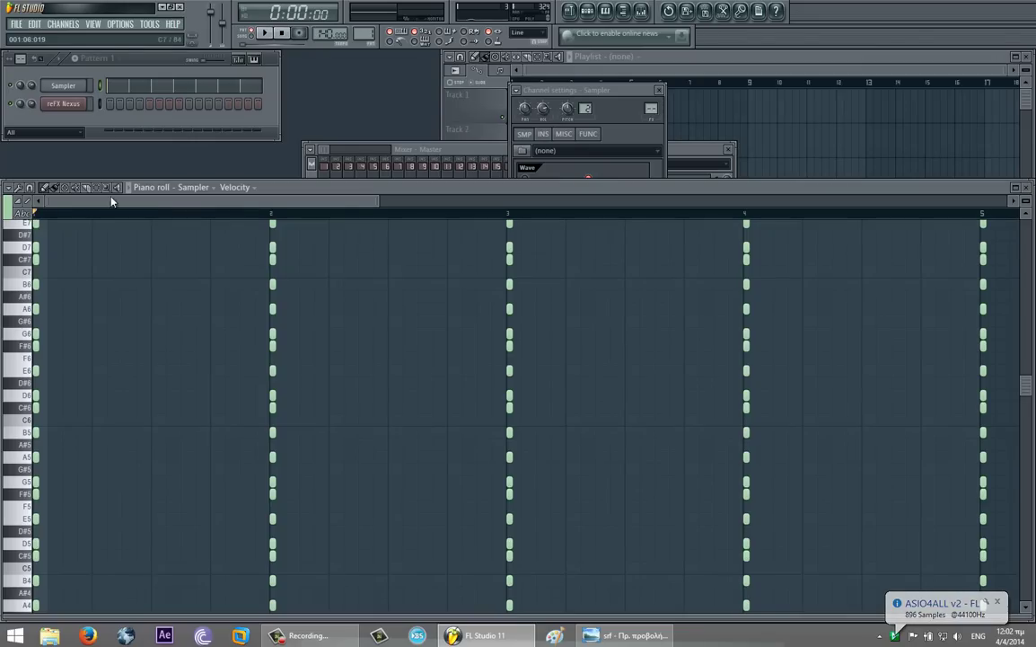
Step: In the reFX Nexus piano roll, place a one-step G5 note at the start of bar 1 and play it back
left_click(77, 104)
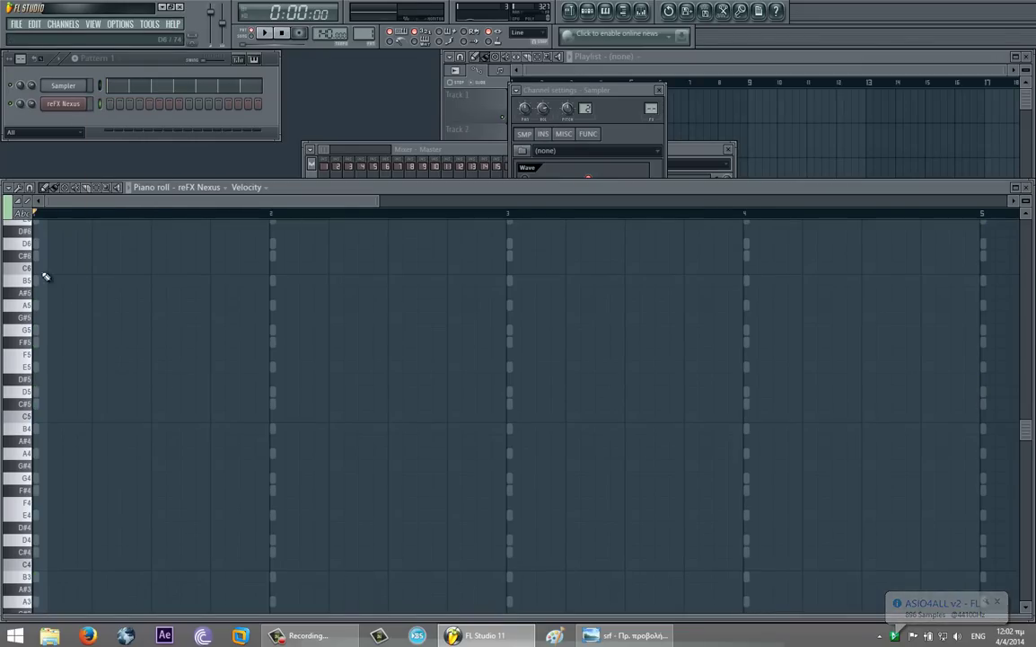
scroll(39, 300, "up", 2)
scroll(41, 298, "up", 2)
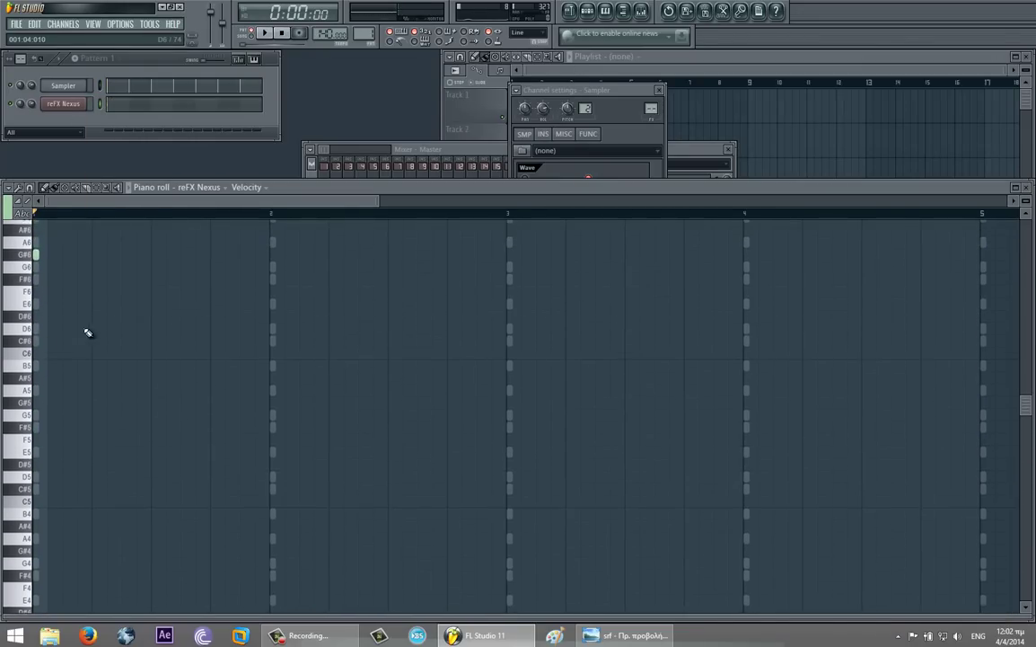
left_click(111, 416)
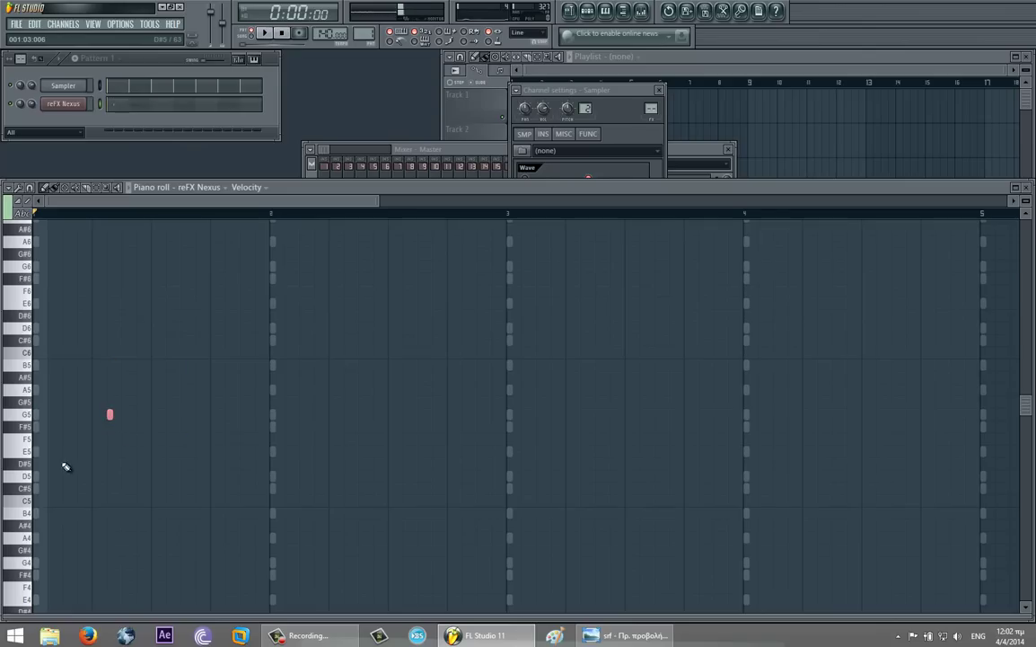
left_click_drag(110, 416, 36, 412)
key("space")
key("space")
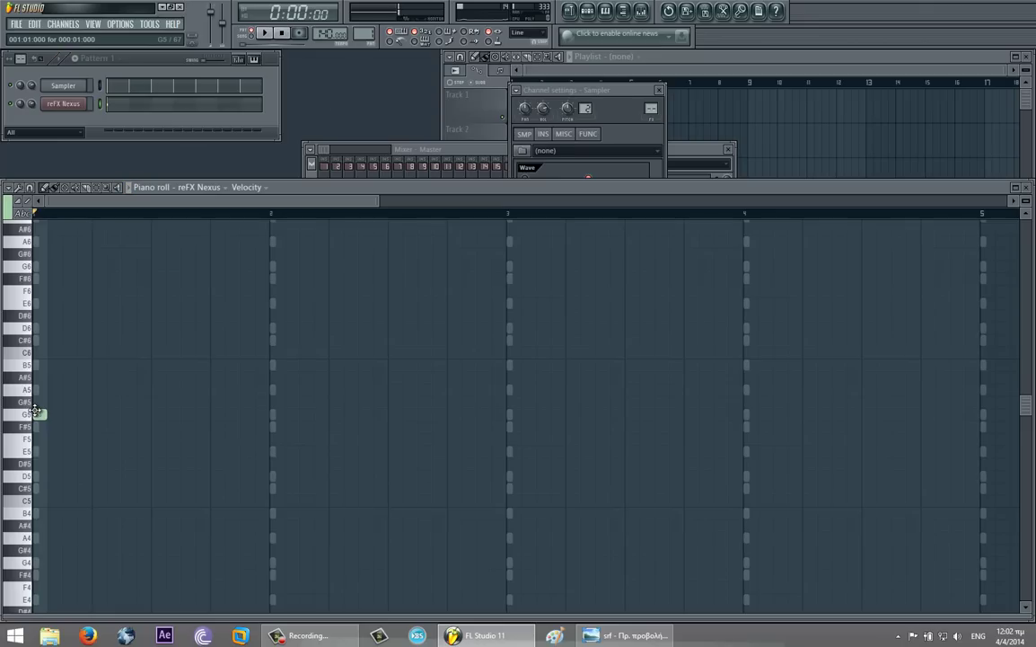
mouse_move(39, 415)
left_mouse_down()
mouse_move(40, 365)
mouse_move(49, 363)
mouse_move(40, 365)
mouse_move(52, 416)
left_mouse_up()
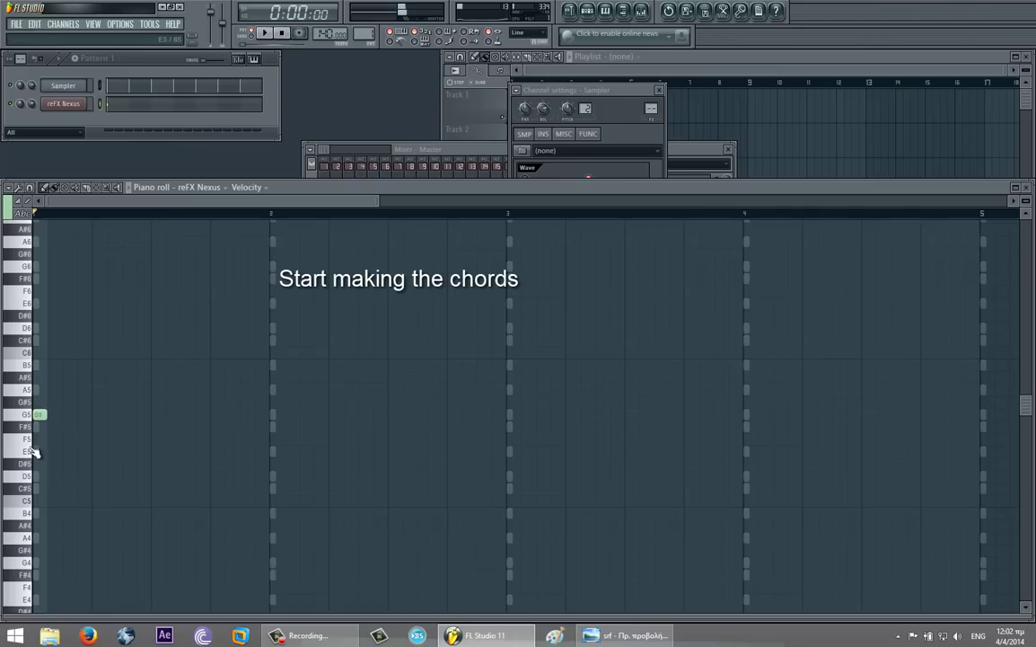
Step: Maximize the piano roll and complete the first chord with E5, B4 and G4 notes below the G5
left_click(41, 451)
scroll(208, 416, "down", 2)
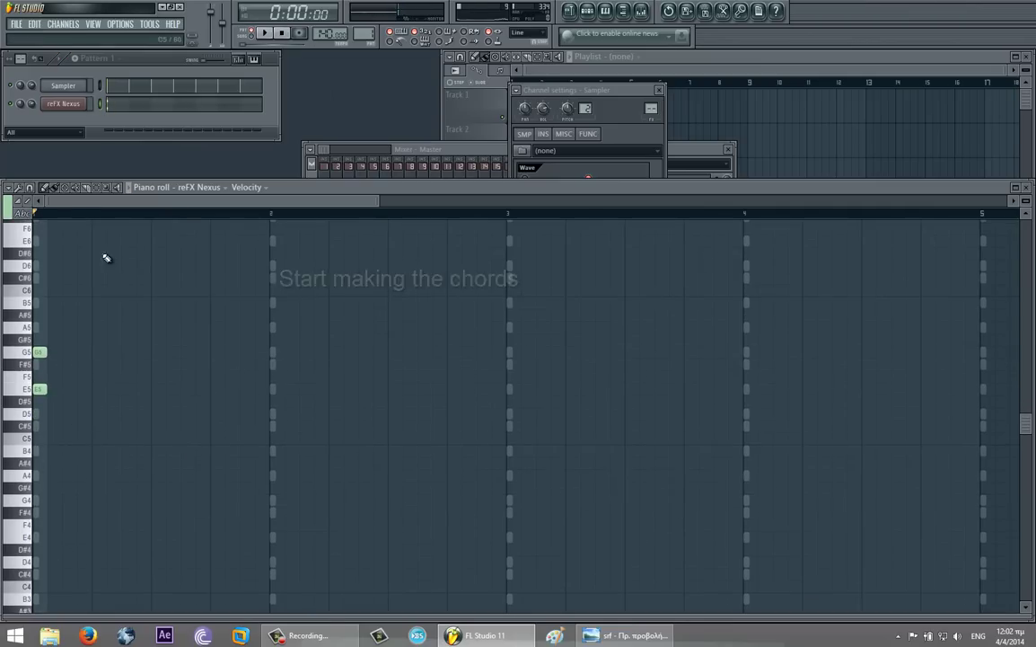
double_click(310, 187)
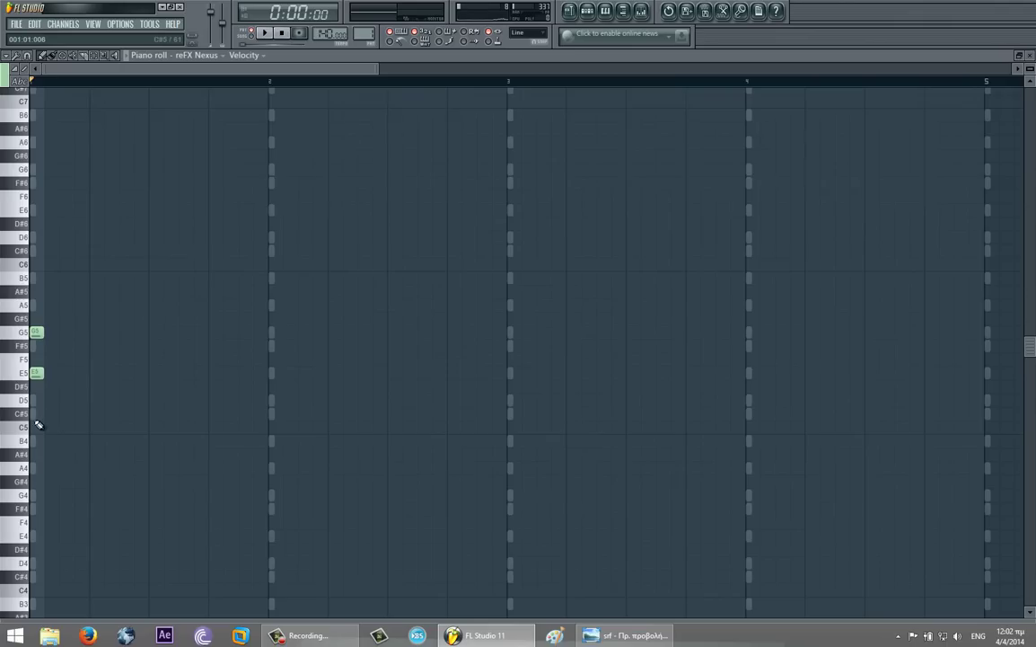
scroll(79, 328, "down", 2)
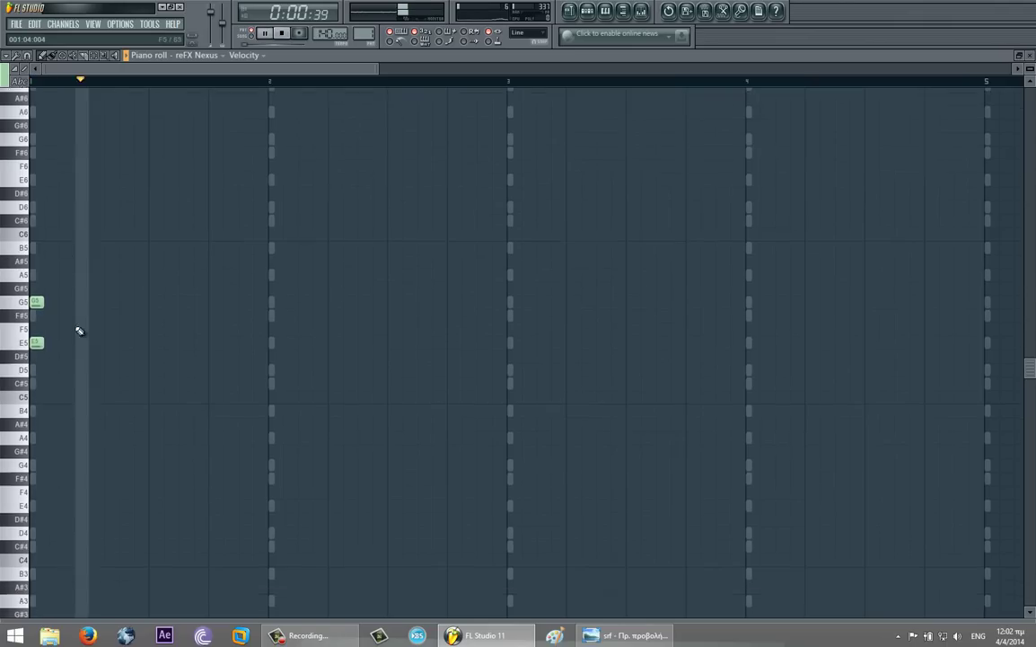
left_click(34, 388)
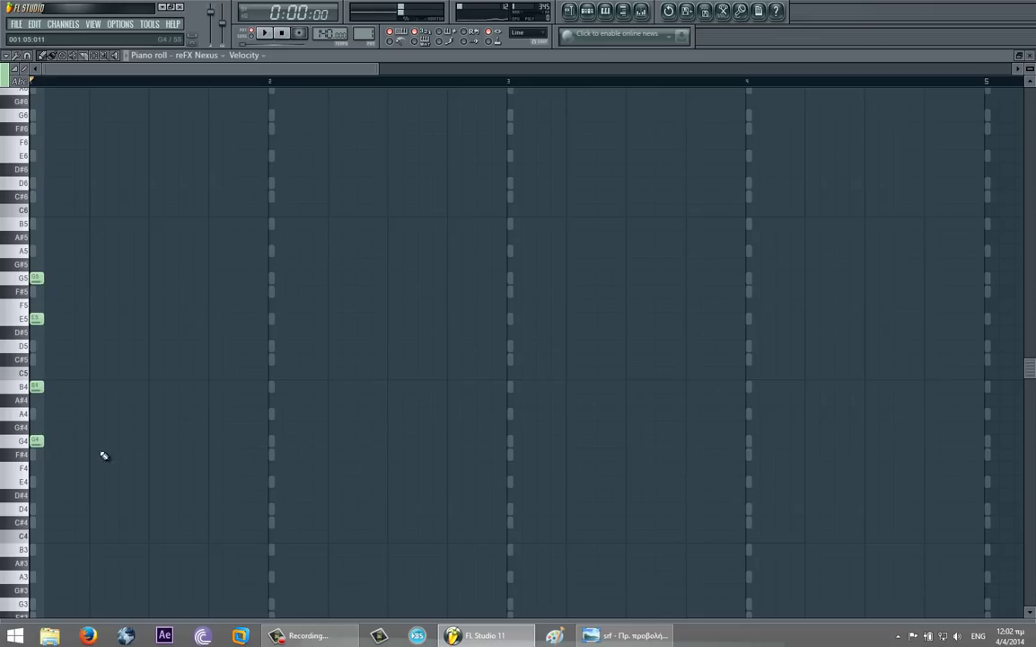
Step: Set the tempo to 128 BPM and start the second chord with F#5 and D5 notes on step 4
scroll(99, 449, "down", 2)
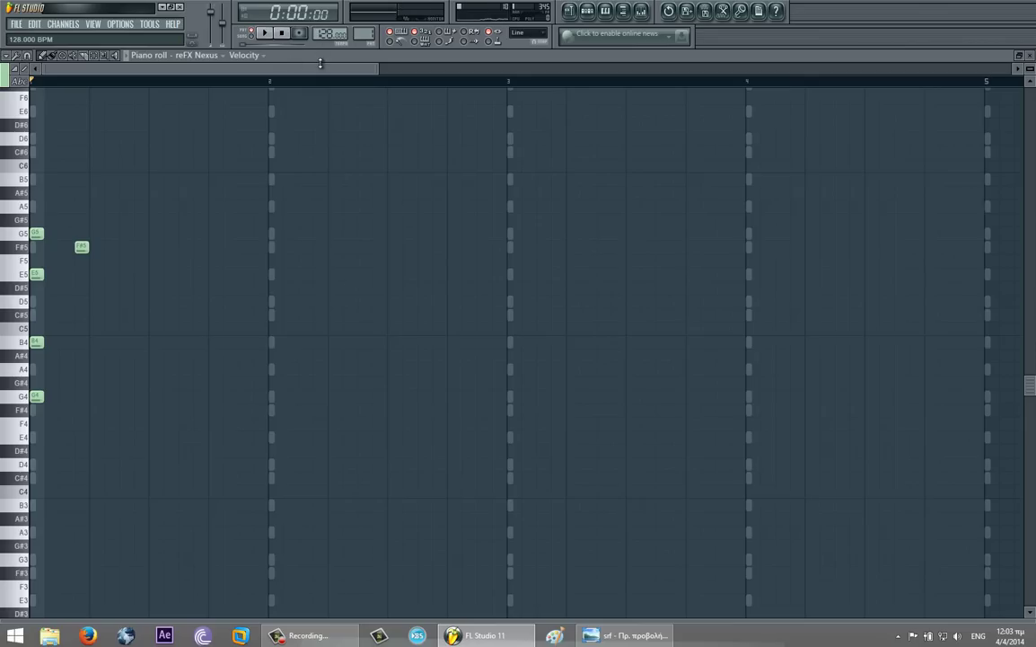
left_click(78, 304)
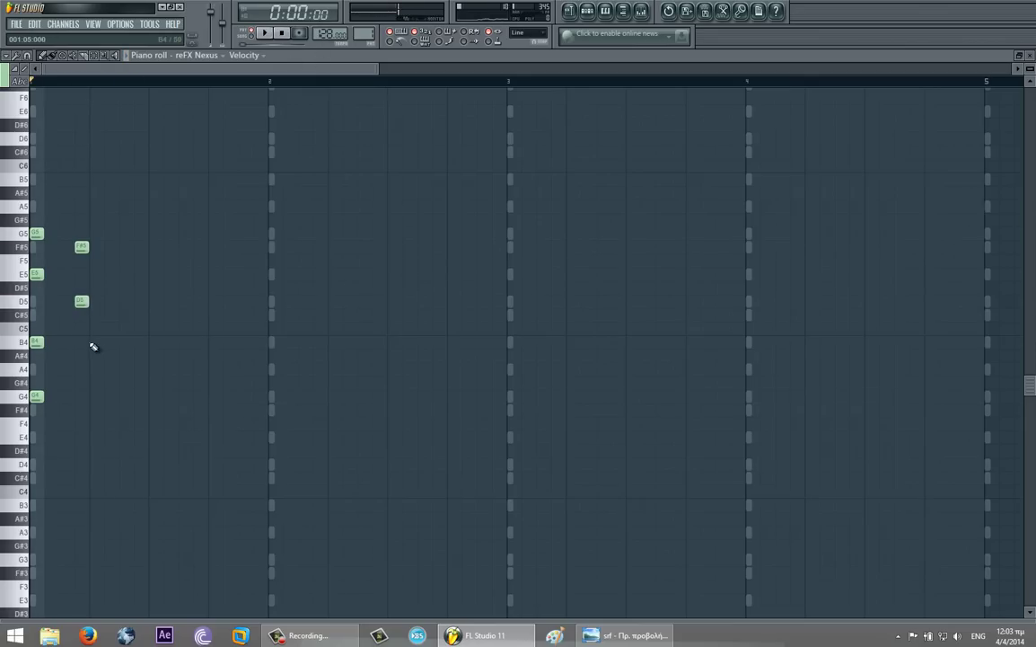
Step: Lengthen all the chord notes to two steps each and play the pattern
left_click_drag(124, 245, 24, 396)
left_click_drag(185, 166, 20, 476)
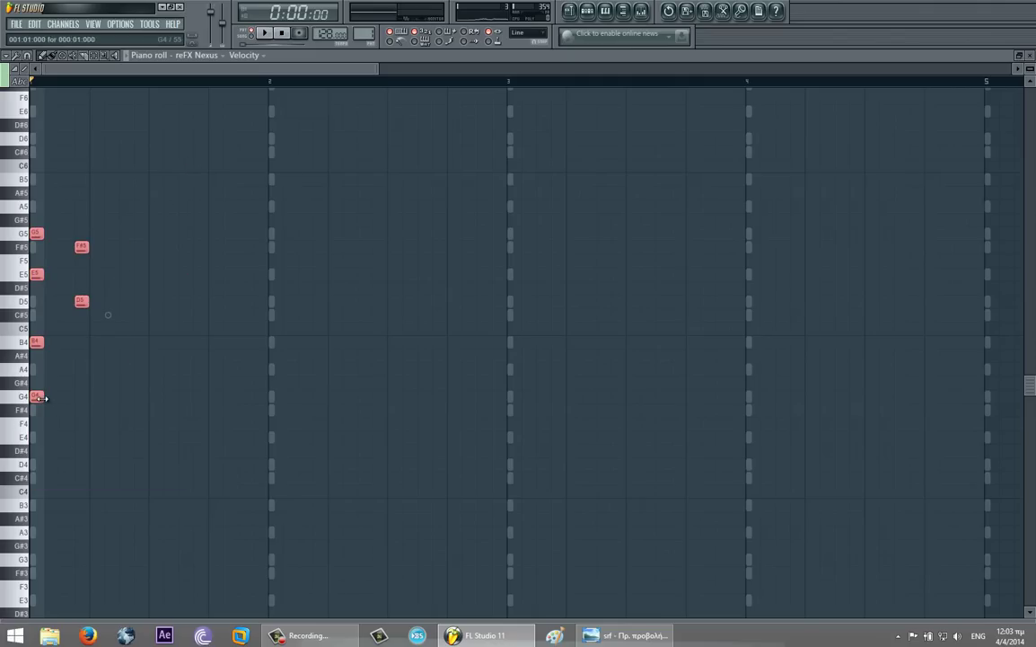
left_click_drag(42, 397, 54, 397)
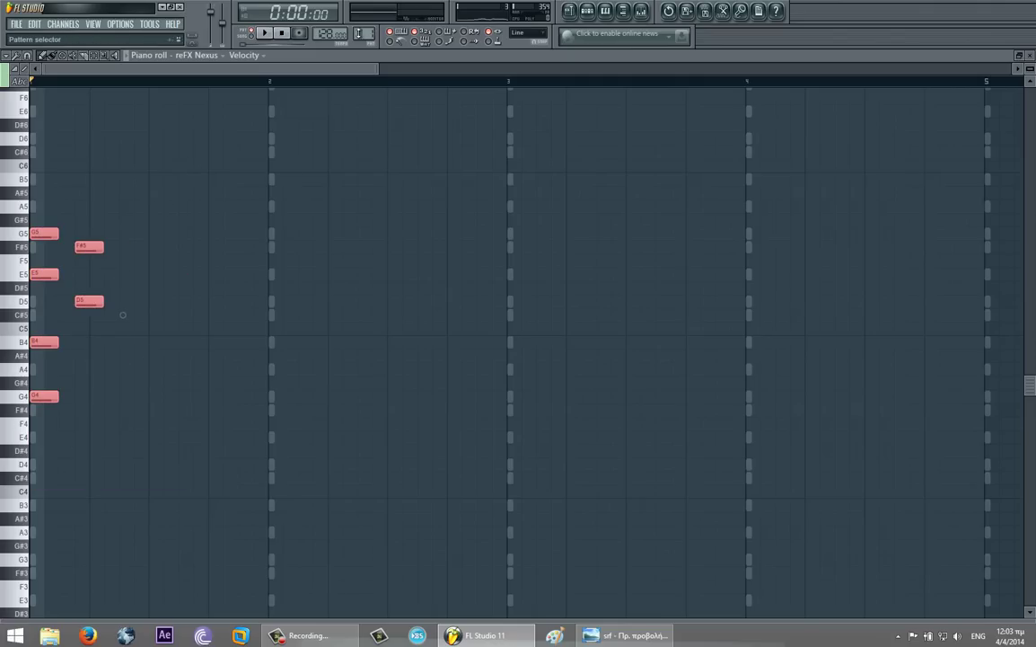
key("space")
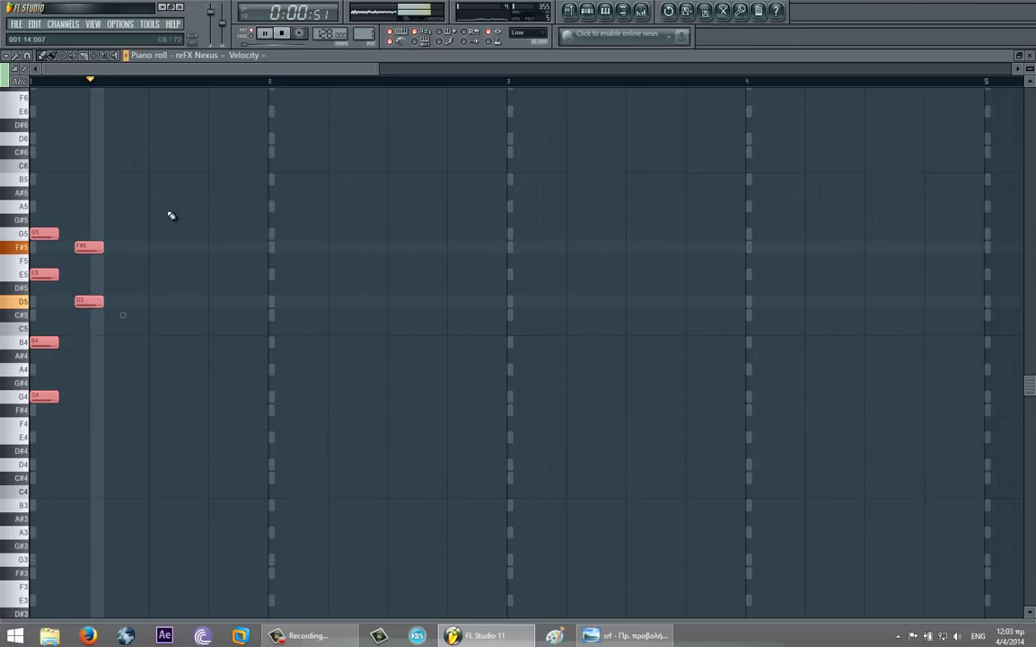
key("space")
Step: Complete the second chord with A4 and F#4 notes, playing the pattern to check it
left_click(125, 300)
left_click(81, 370)
key("space")
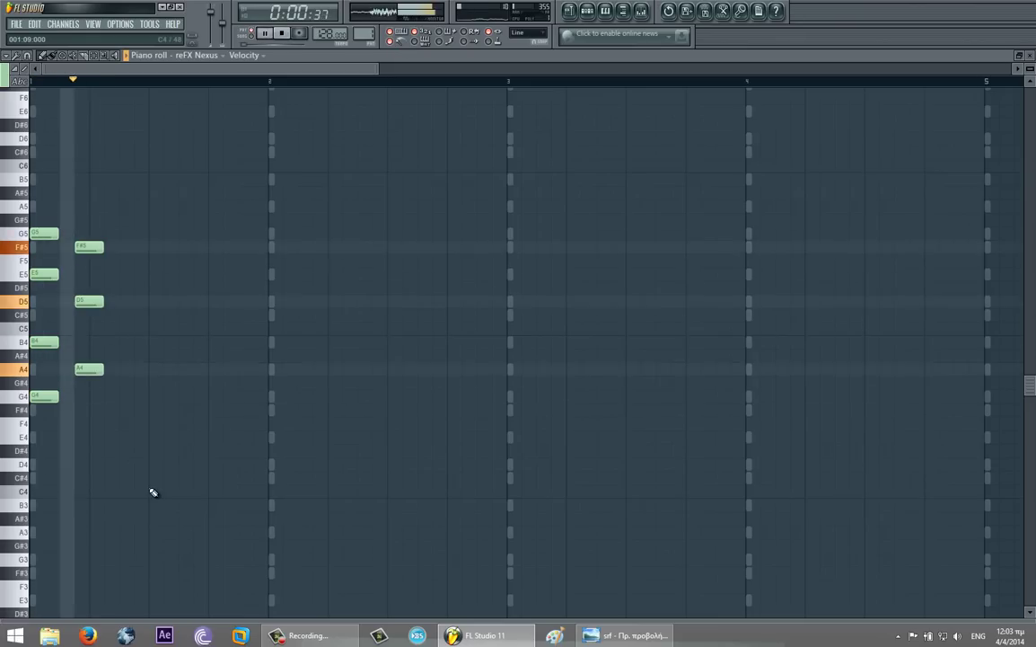
key("space")
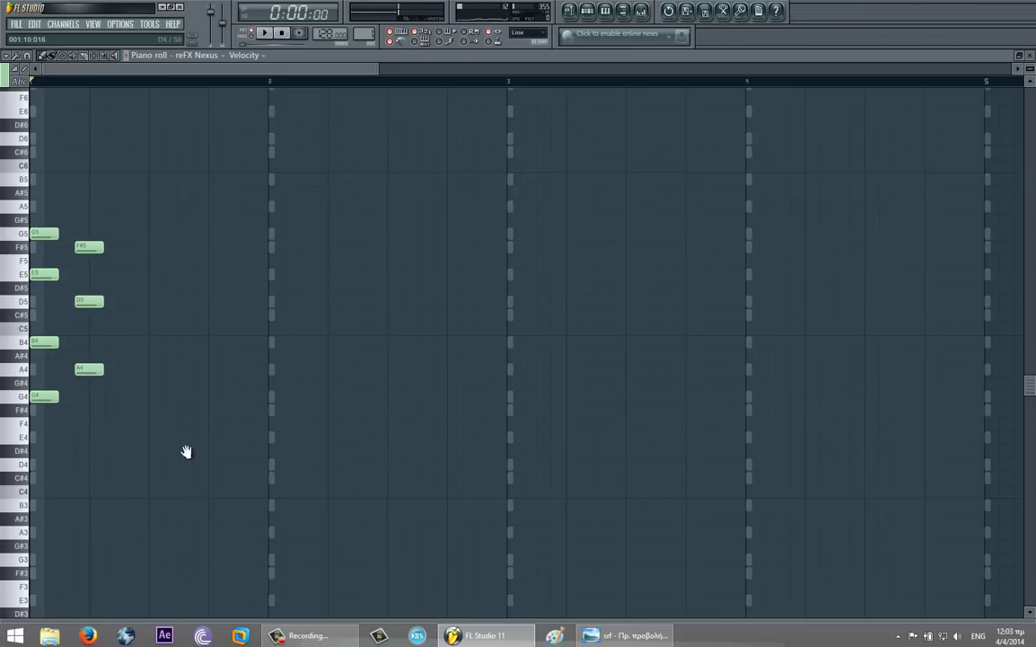
scroll(161, 443, "down", 2)
left_click_drag(79, 412, 106, 384)
key("space")
Step: Start the third chord on step 7 with D5 and B4 notes, playing the pattern to check it
mouse_move(131, 275)
left_mouse_down()
mouse_move(149, 274)
mouse_move(137, 274)
left_mouse_up()
key("space")
key("space")
key("space")
left_click(120, 318)
key("space")
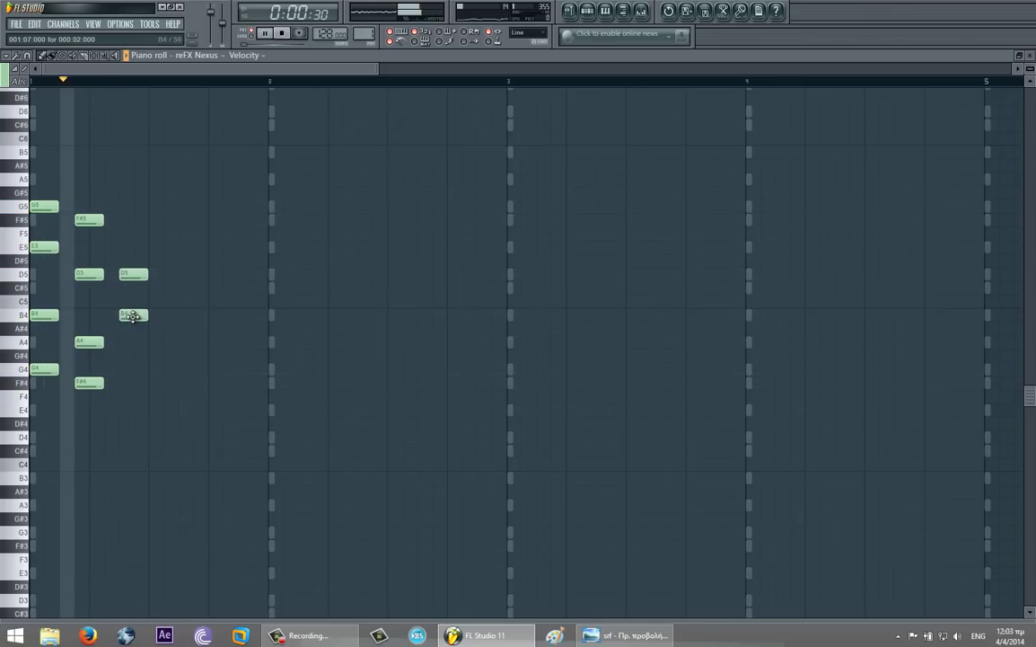
key("space")
Step: Try lowering the third chord's B4 note to A4 and play the pattern
left_click_drag(132, 316, 131, 346)
key("space")
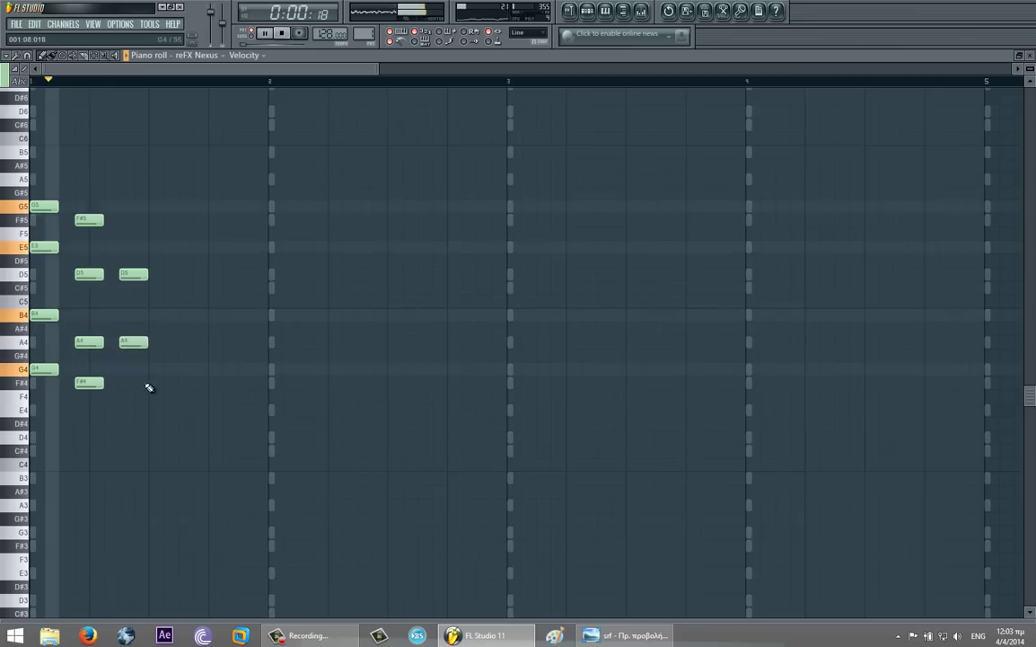
key("space")
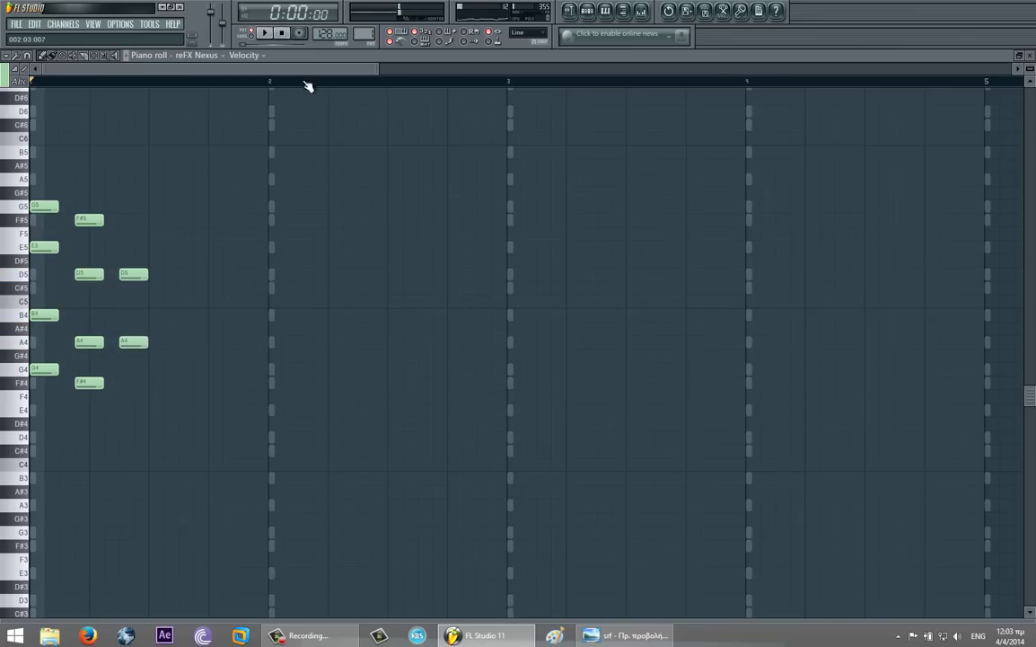
Step: Restore the piano roll to its smaller size, adjust the Nexus reverb decay and set the amp release to about 21 while auditioning the pattern
double_click(316, 57)
left_click(65, 104)
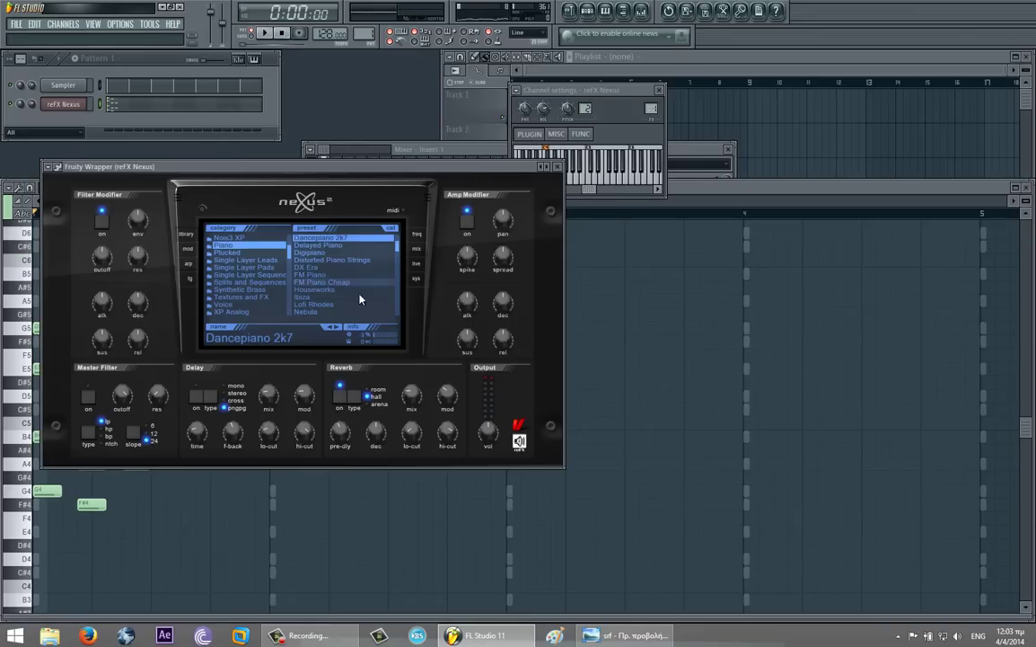
mouse_move(377, 429)
key("space")
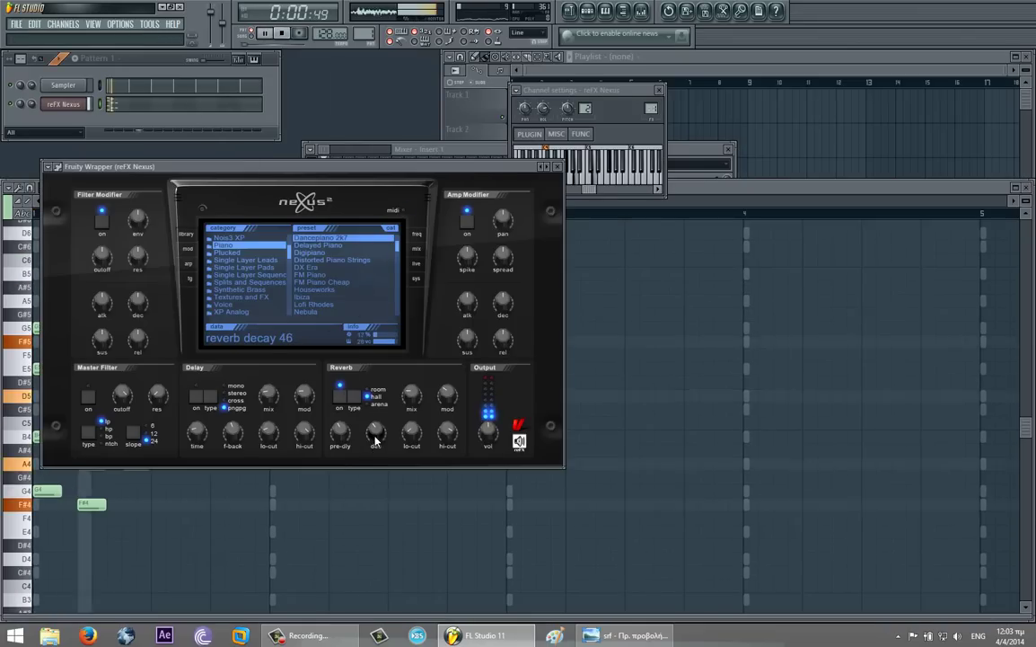
key("space")
left_click_drag(375, 431, 375, 437)
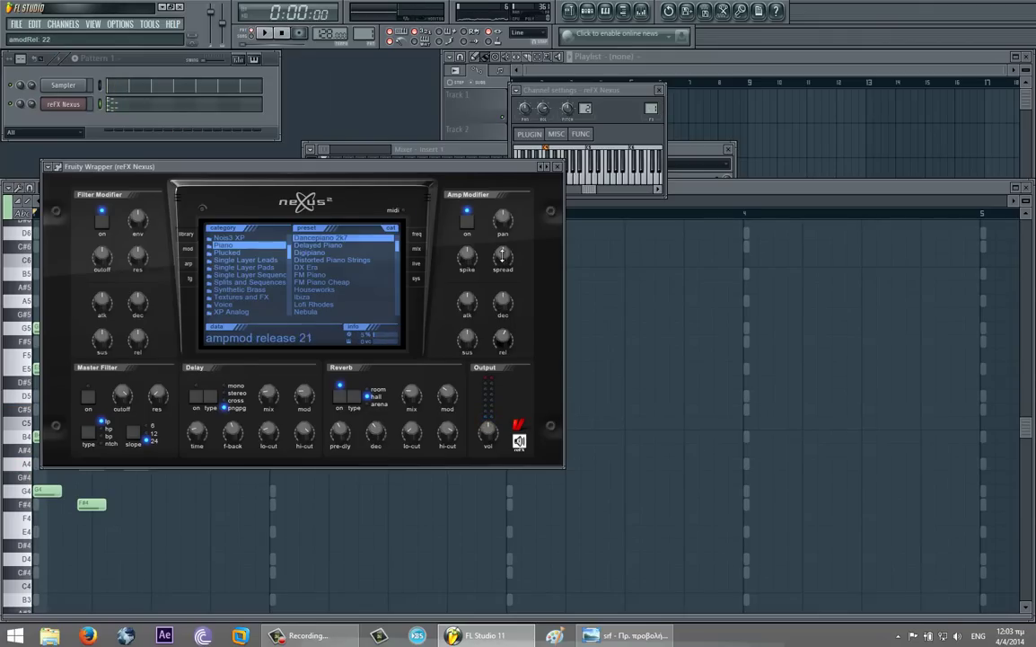
key("space")
right_click(247, 475)
key("space")
key("space")
key("space")
Step: Raise the third chord's A4 note to B4 and complete the chord with G4 and D4, playing the pattern
left_click_drag(135, 463, 132, 433)
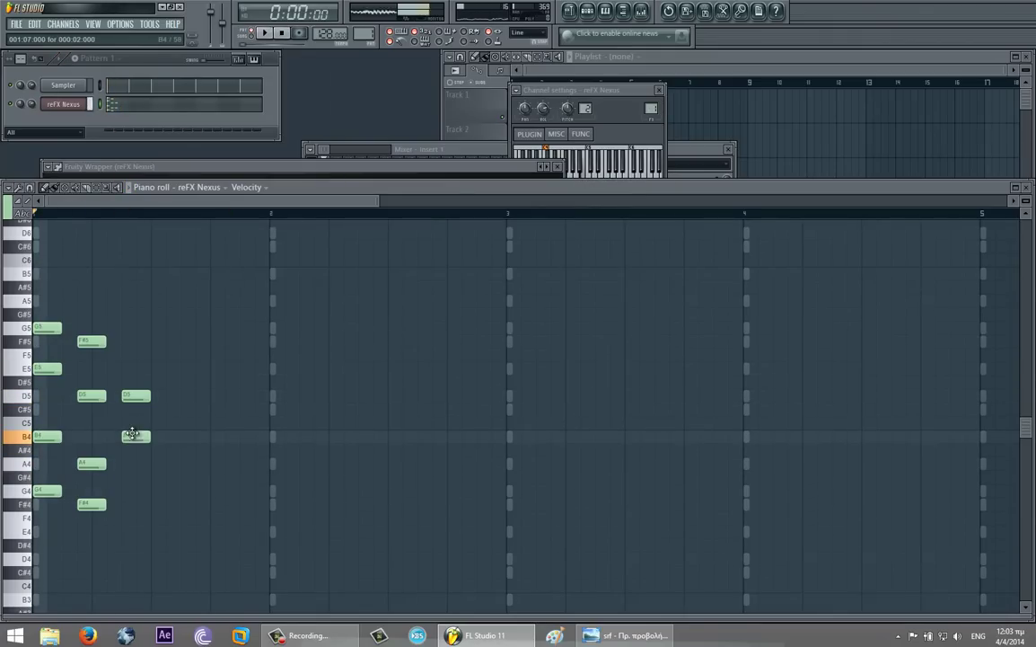
scroll(179, 431, "down", 3)
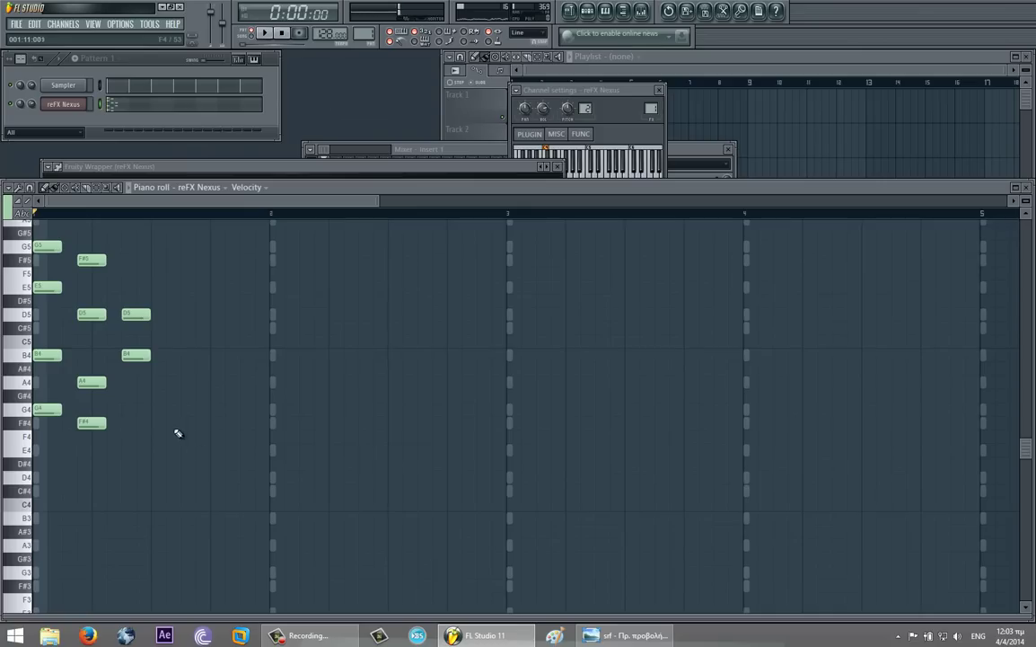
left_click(132, 423)
key("space")
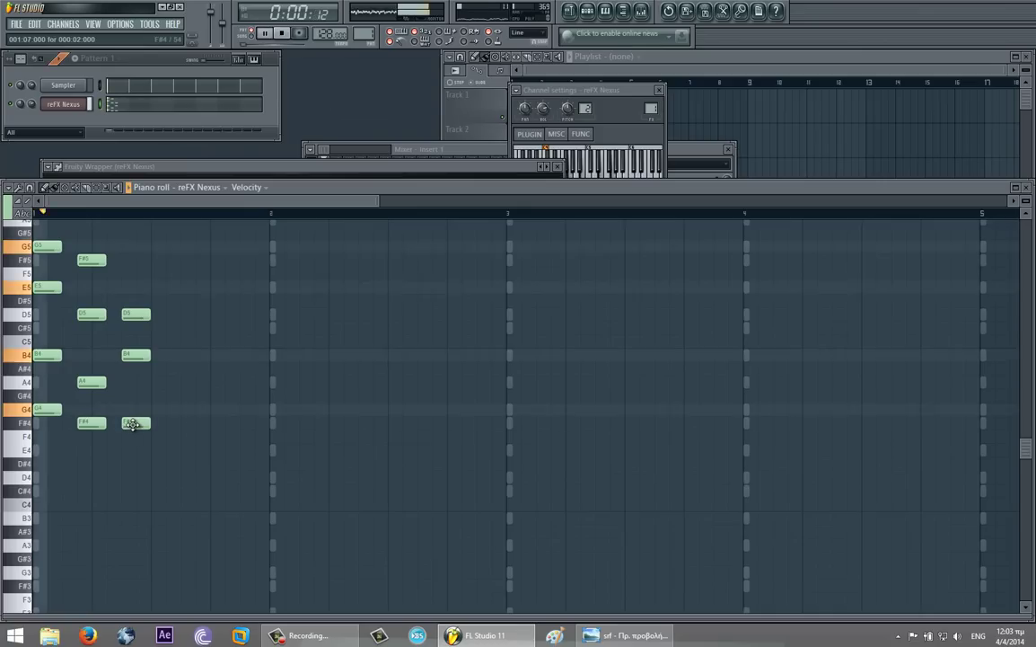
key("space")
left_click_drag(138, 424, 139, 410)
left_click(133, 477)
key("space")
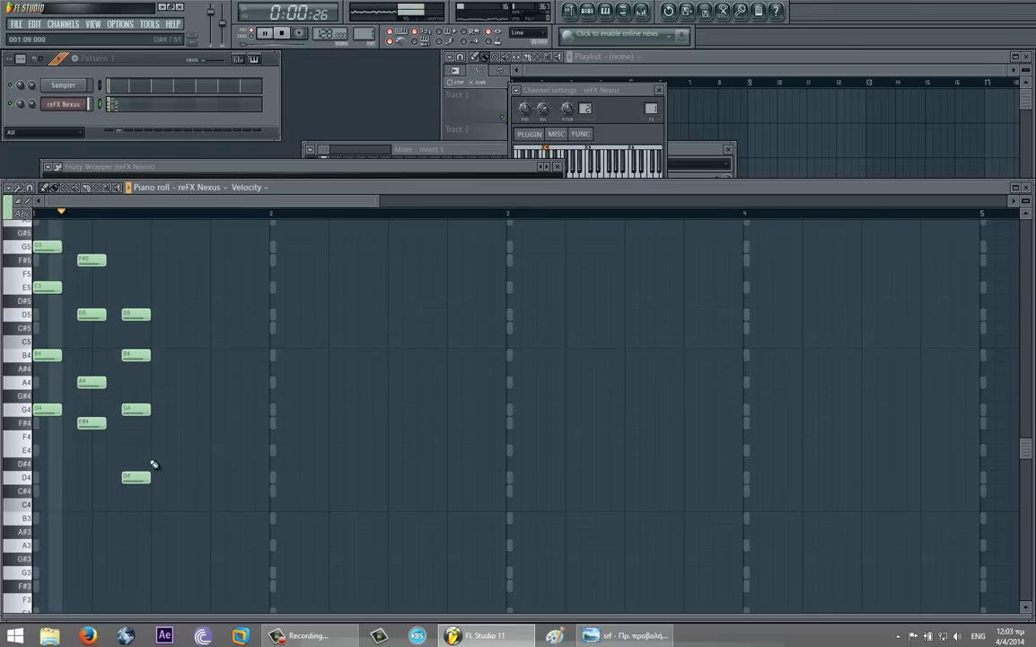
key("space")
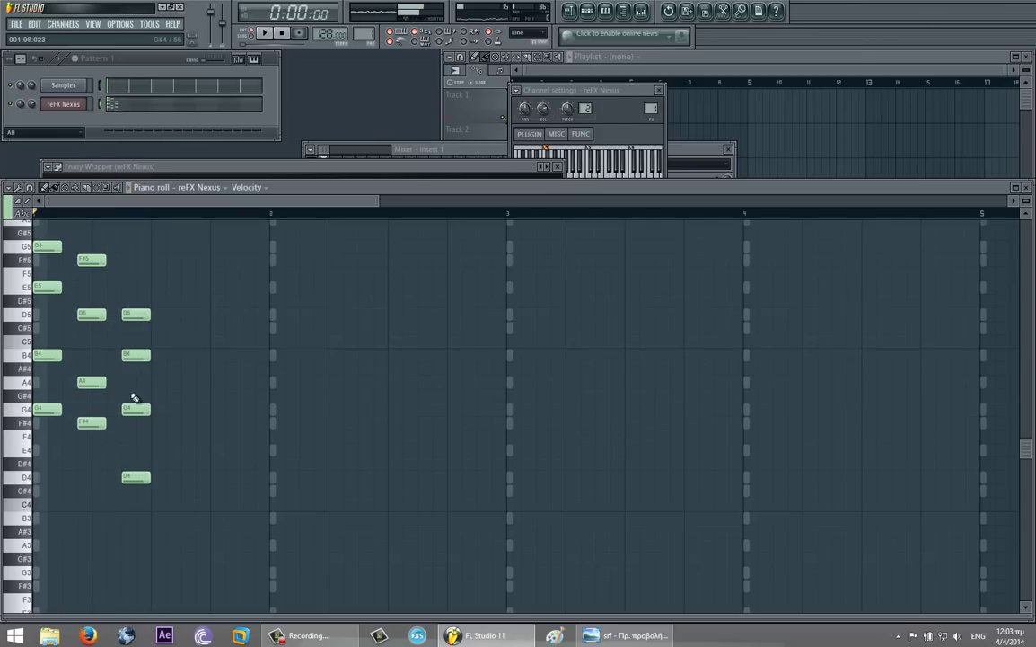
Step: Repeat the third chord every three steps through the end of bar 2, deleting the surplus copy in bar 3
left_click_drag(140, 302, 148, 576)
left_click_drag(134, 314, 358, 486, "shift")
key("space")
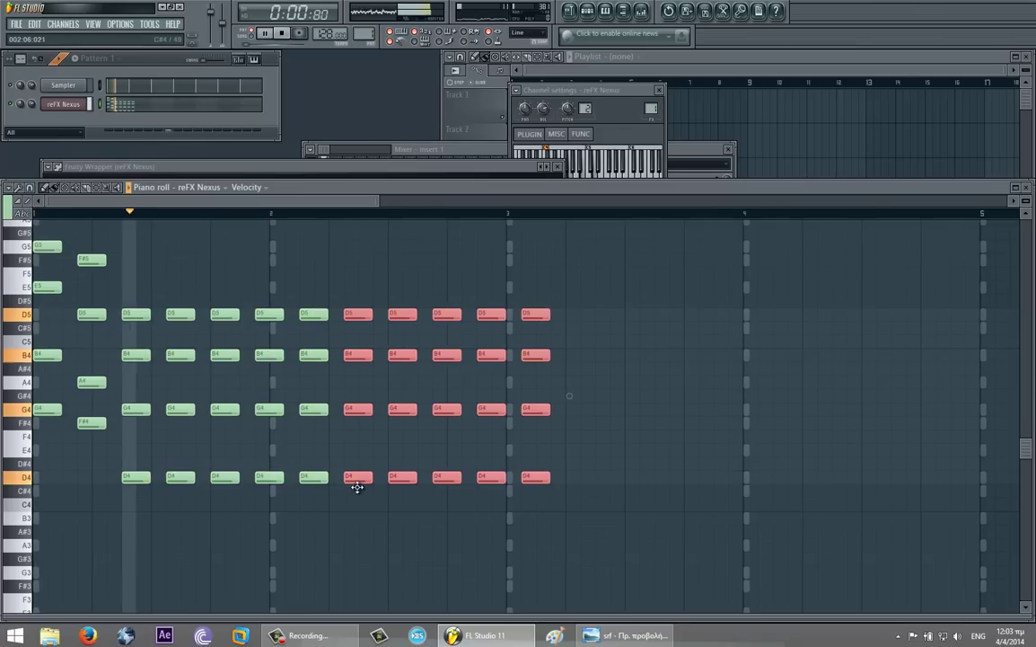
right_click(542, 477)
right_click(541, 315)
right_click(537, 408)
right_click(538, 355)
key("space")
Step: Add top notes in bar 3 with E5 on steps 1 and 4 and F#5 on step 7, playing the pattern
left_click_drag(543, 391, 522, 516)
left_click(508, 404, "ctrl")
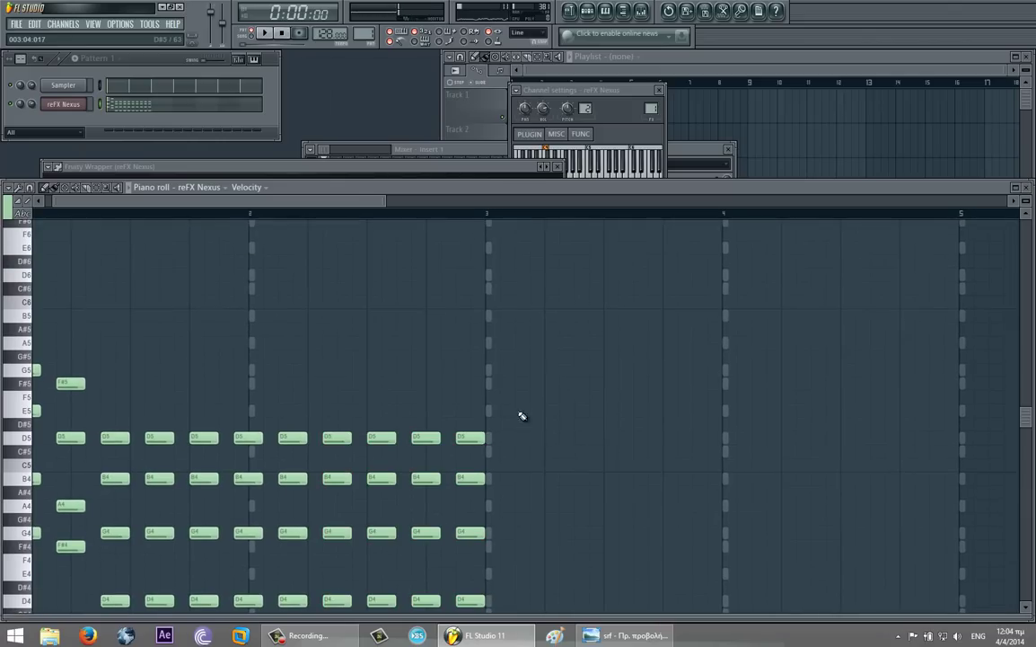
left_click(498, 386)
left_click_drag(494, 388, 497, 411)
left_click(543, 412)
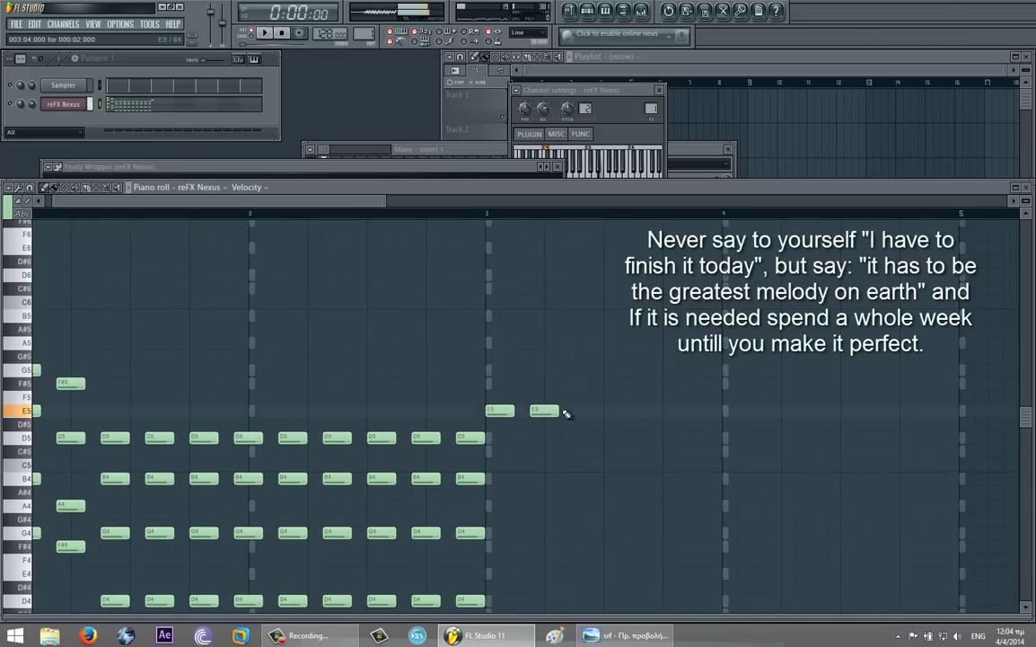
key("space")
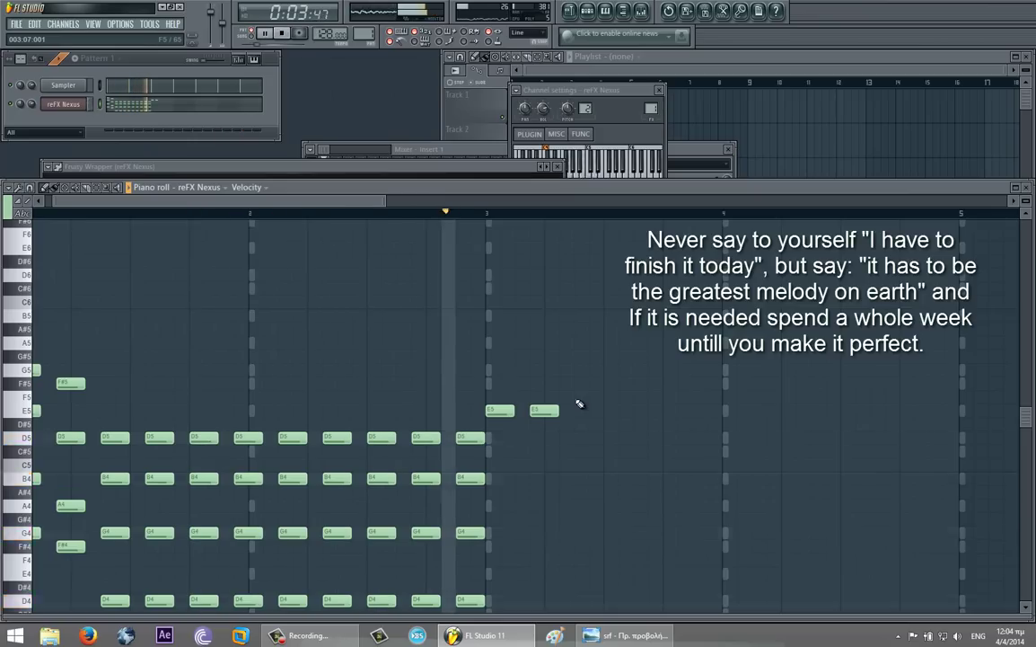
key("space")
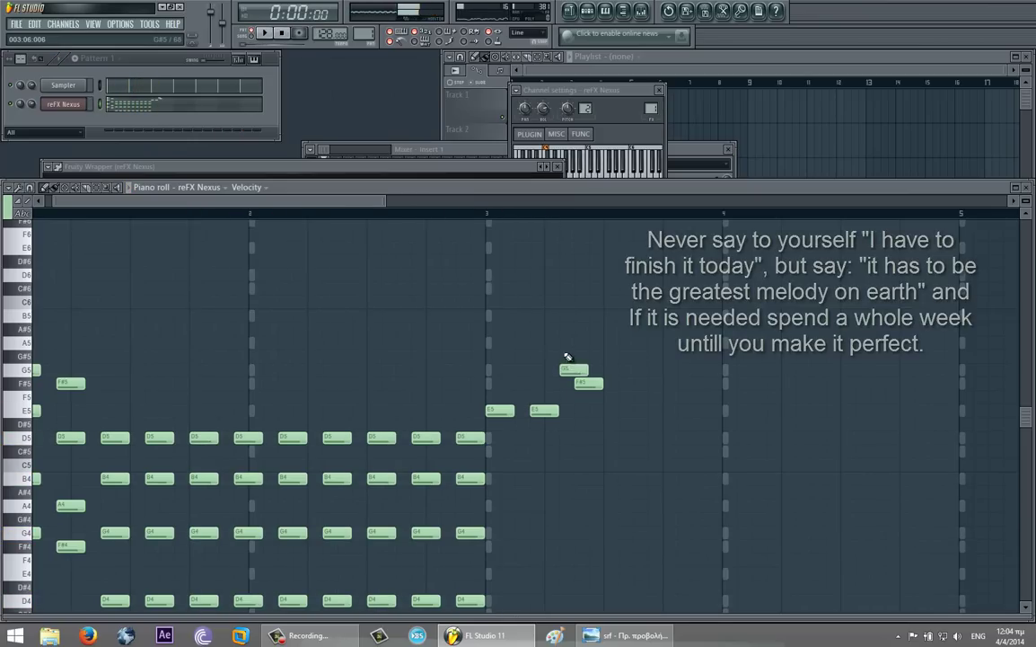
Step: Fill in C#5, A4 and E4 below both E5 notes in bar 3 and play the pattern
scroll(546, 321, "down", 3)
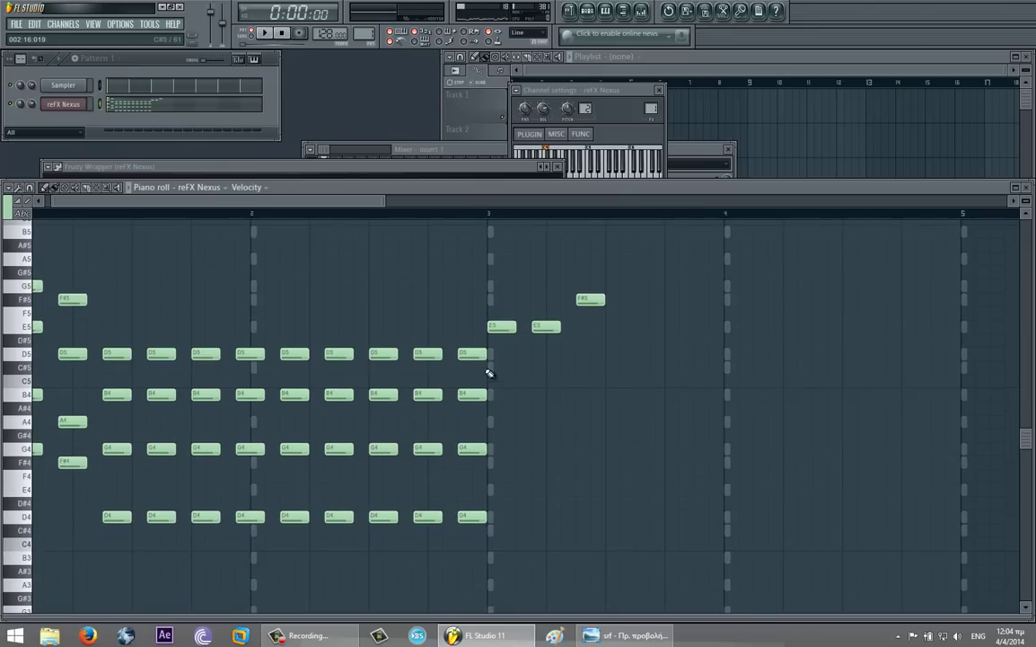
left_click(491, 368)
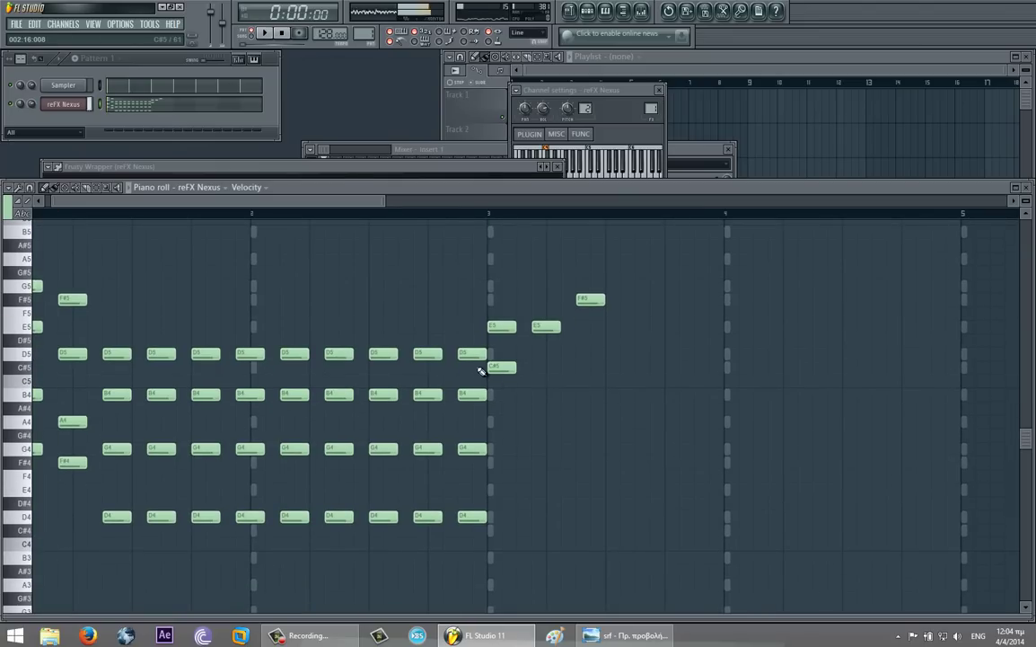
mouse_move(508, 369)
left_mouse_down()
mouse_move(504, 395)
mouse_move(501, 359)
left_mouse_up()
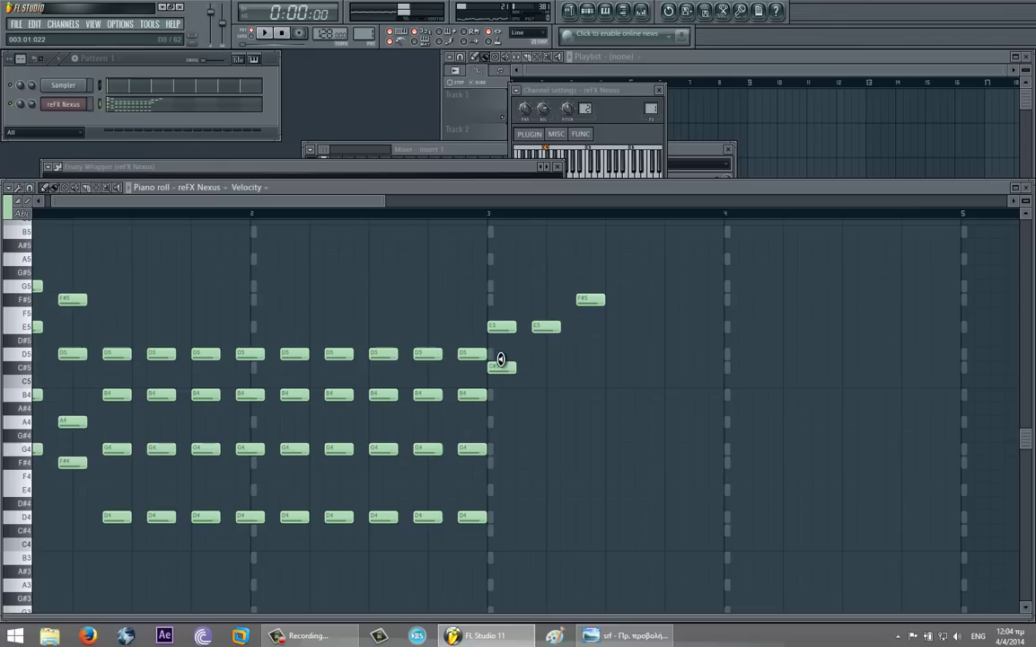
left_click(496, 452)
left_click_drag(499, 449, 509, 406)
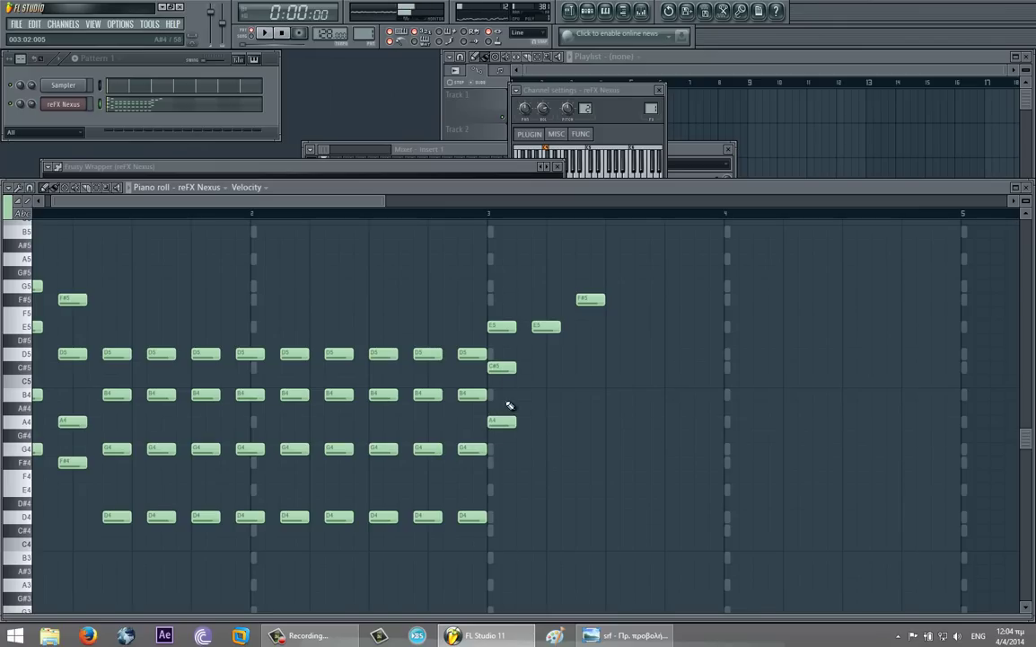
left_click(540, 422)
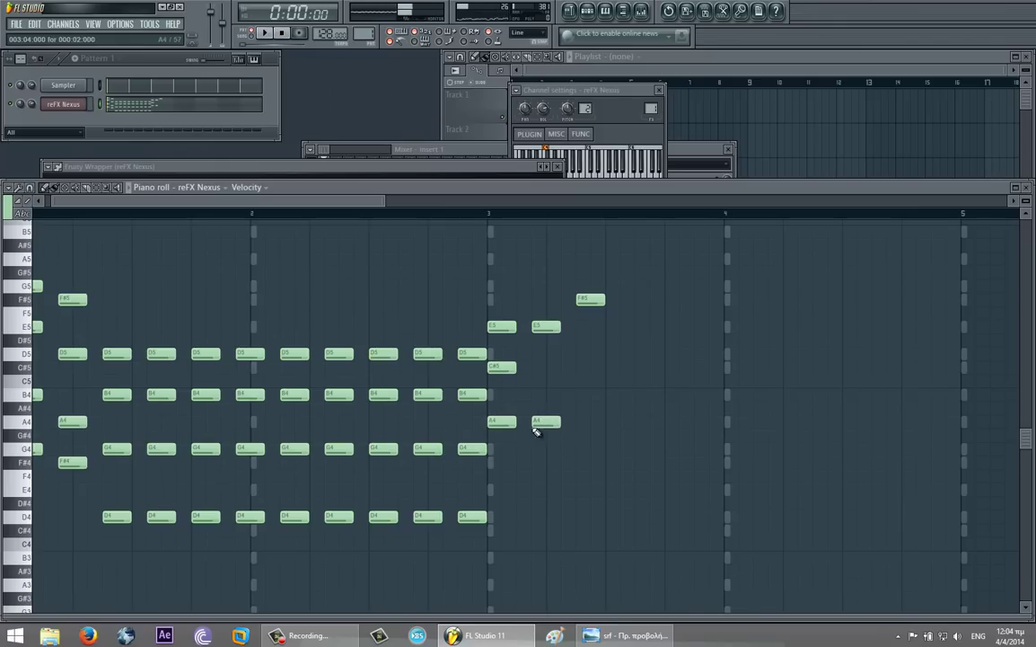
left_click(540, 367)
left_click(494, 489)
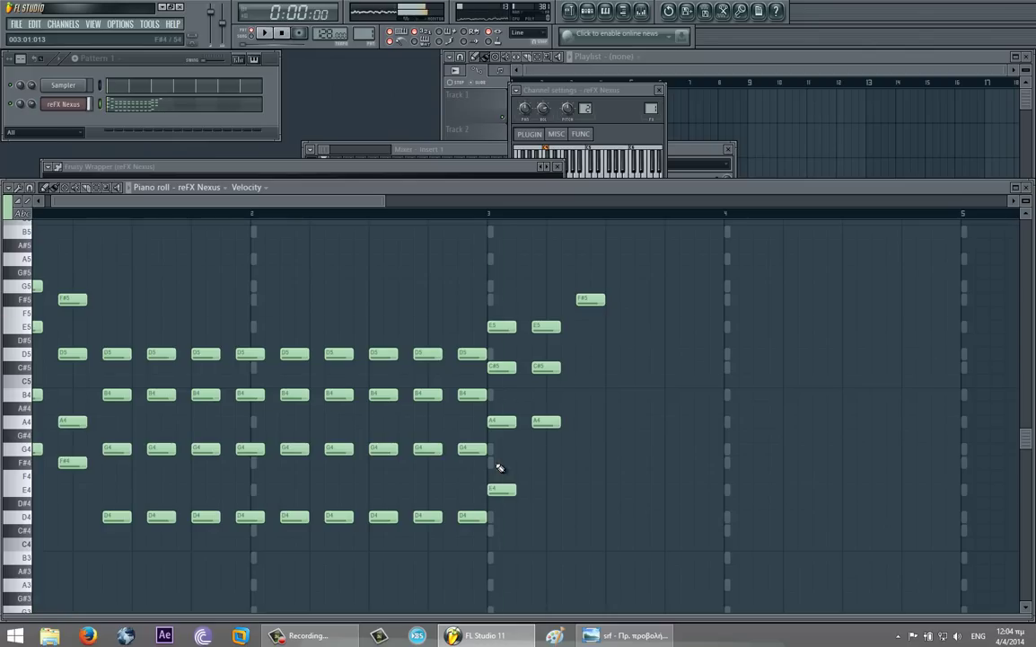
left_click(542, 488)
key("space")
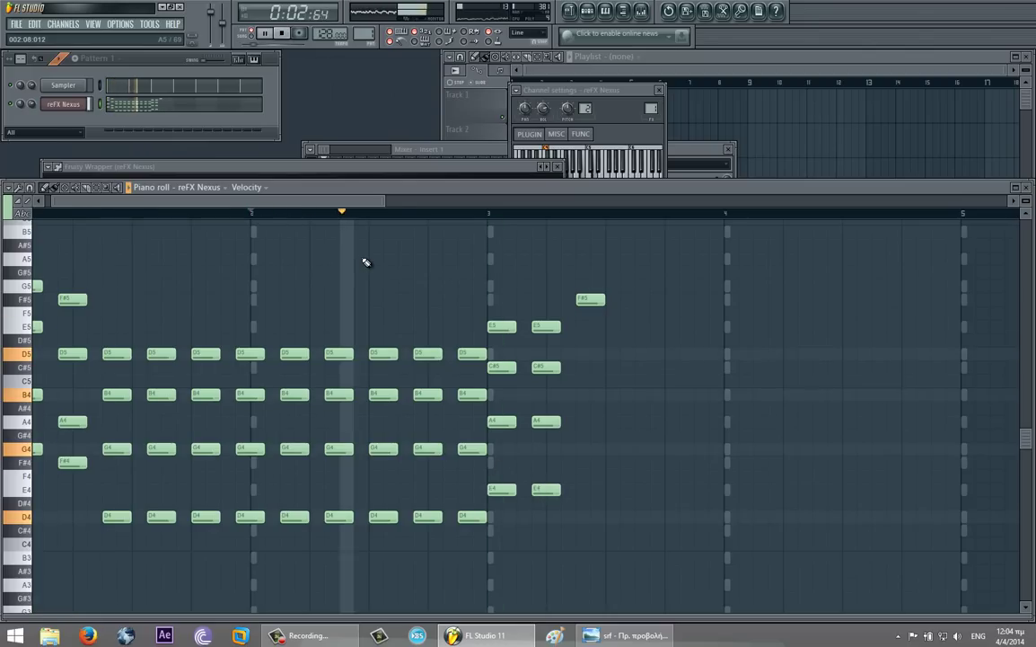
key("space")
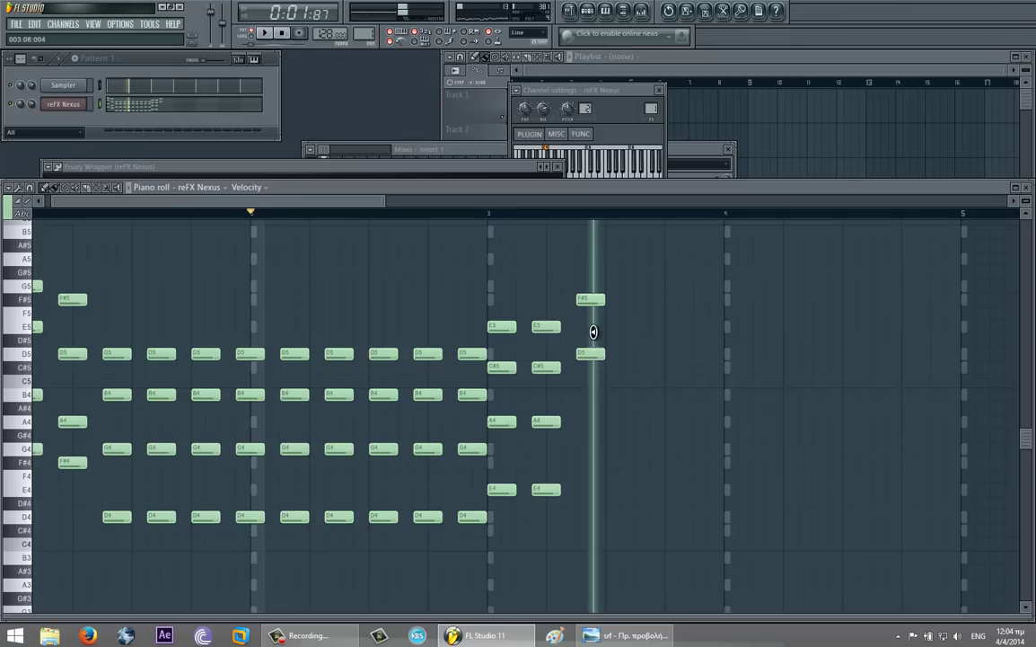
Step: Complete the chord under bar 3's F#5 with D5, B4 and F#4, playing the pattern to check it
left_click(589, 408)
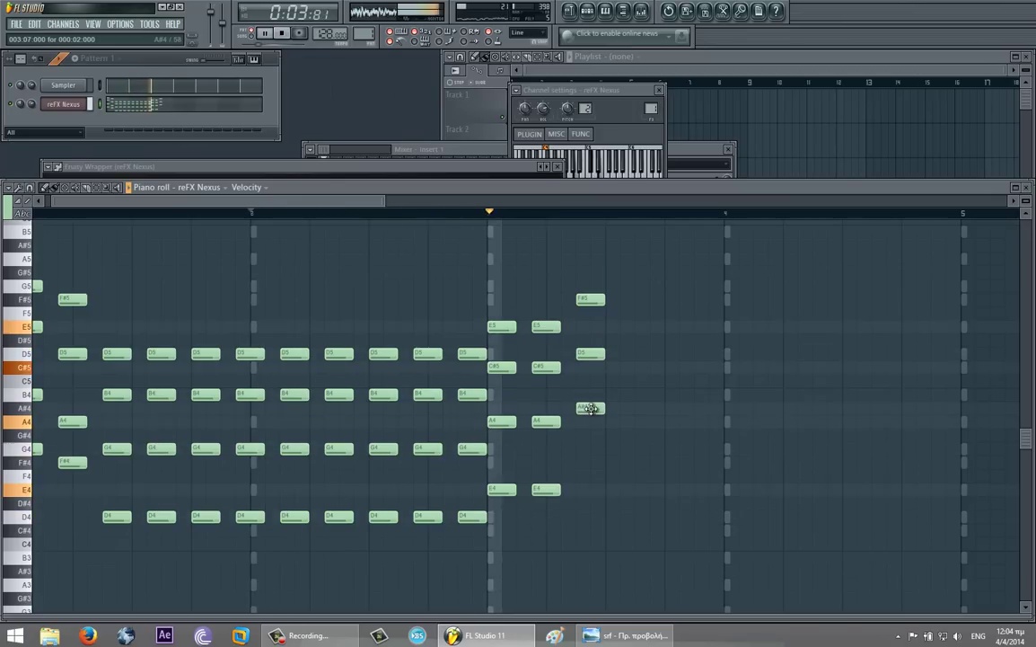
left_click_drag(588, 408, 589, 394)
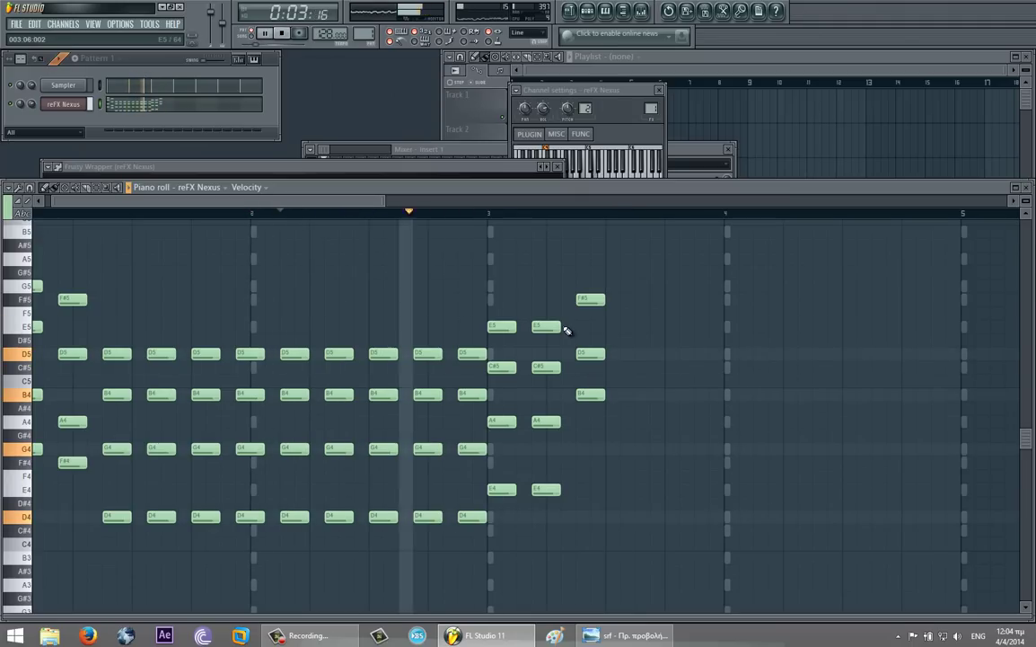
key("space")
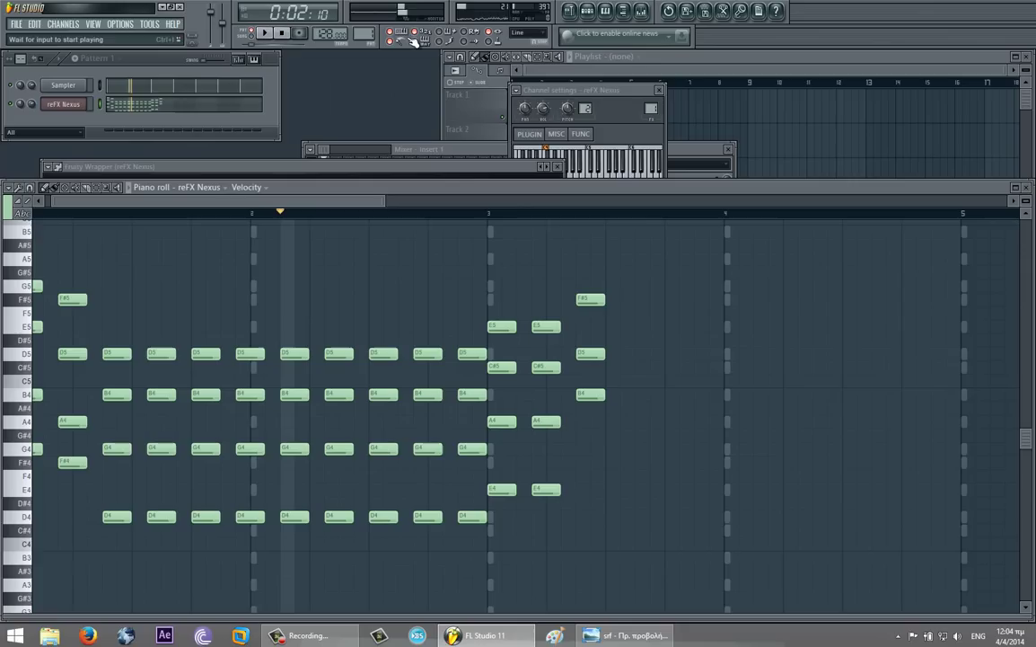
left_click(578, 452)
key("space")
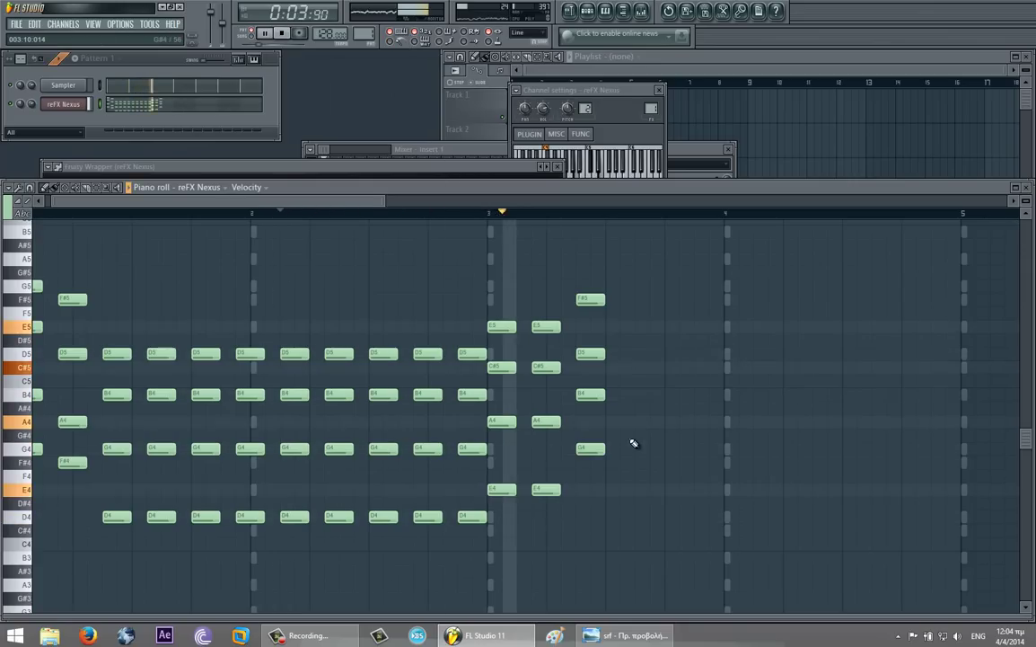
key("space")
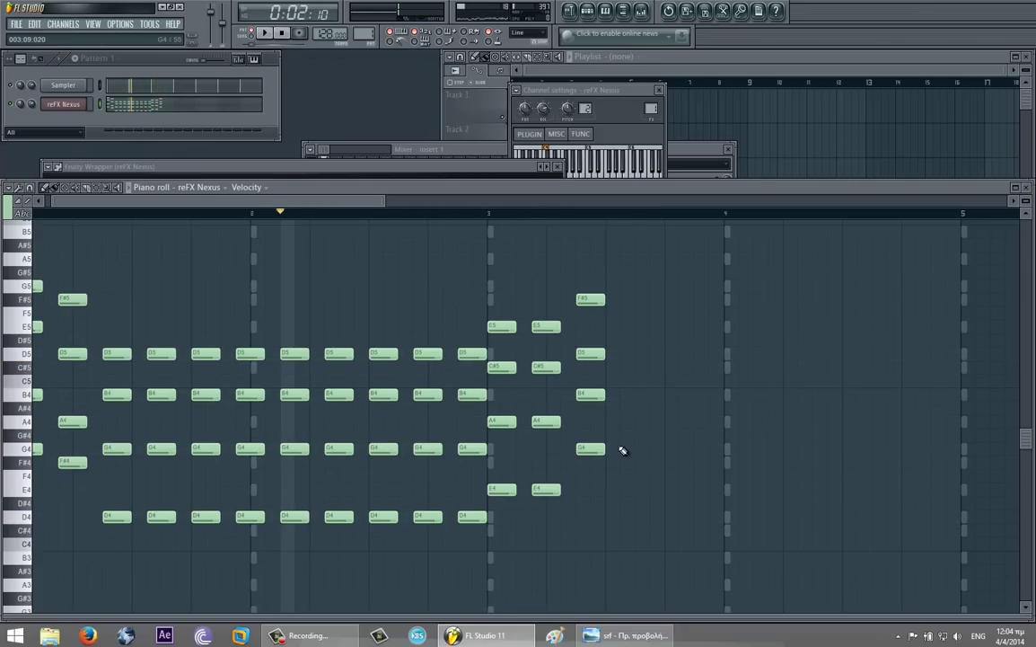
left_click_drag(588, 449, 592, 462)
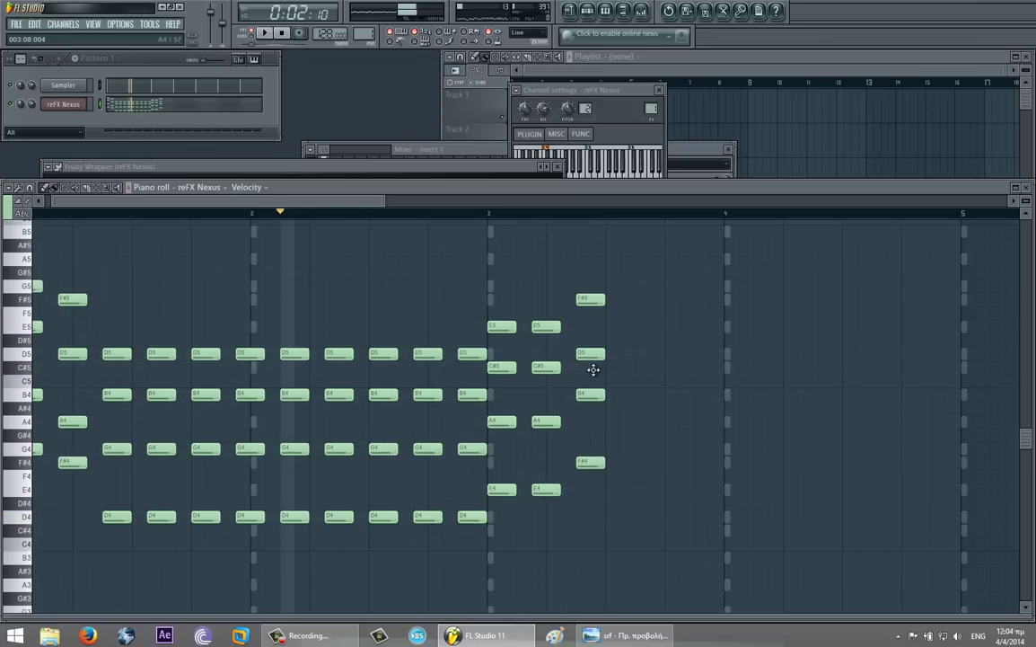
Step: Repeat the F#5 chord every three steps from bar 3 into bar 4, making seven chords in total, and play the pattern
left_click_drag(592, 245, 615, 553)
key("space")
left_click_drag(596, 300, 717, 306)
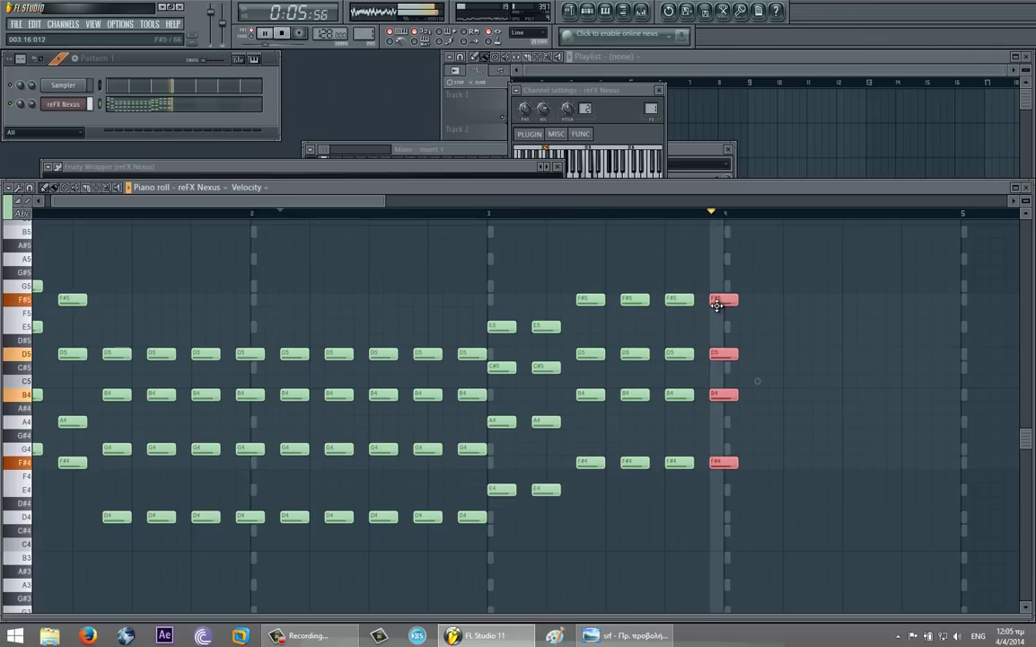
left_click(283, 35)
key("space")
left_click_drag(724, 309, 384, 346)
Step: End bar 4 with single top notes, E5 on step 12 and D5 on step 15
left_click(587, 317)
key("space")
left_click(368, 333)
left_click(413, 357)
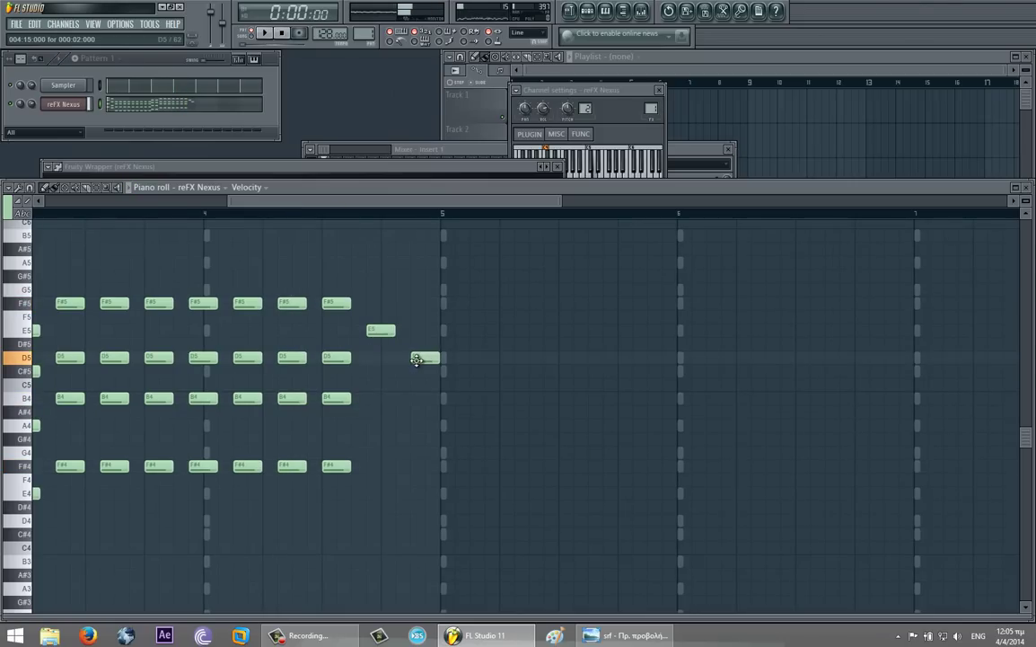
Step: Duplicate bar 1's five chords into bar 5 and play the pattern to check the result
scroll(429, 359, "left", 5)
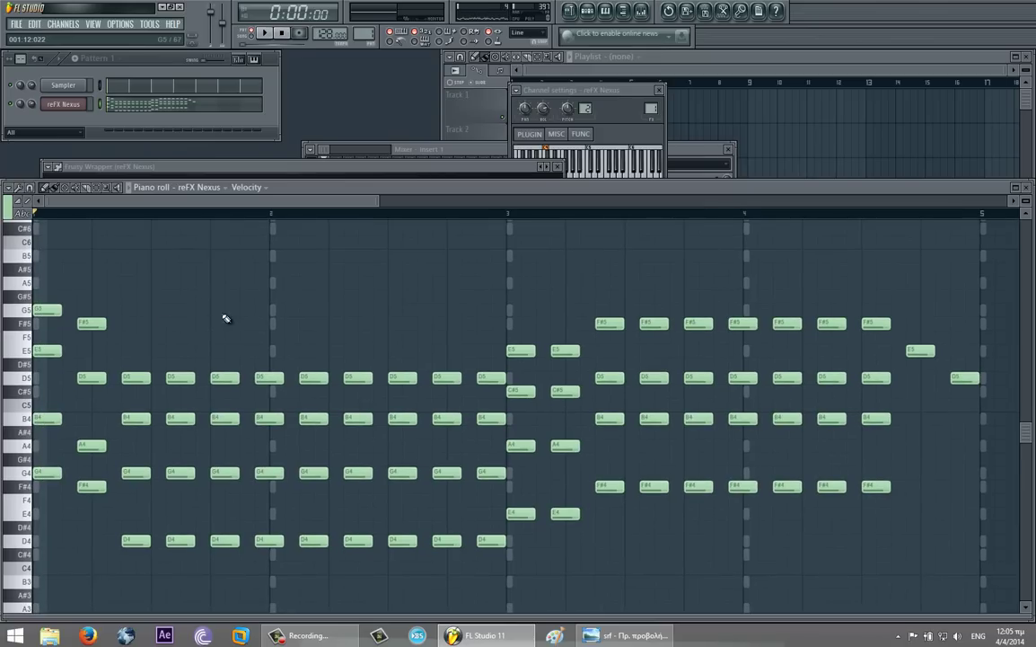
left_click_drag(227, 319, 88, 596)
left_click(47, 294, "ctrl+shift")
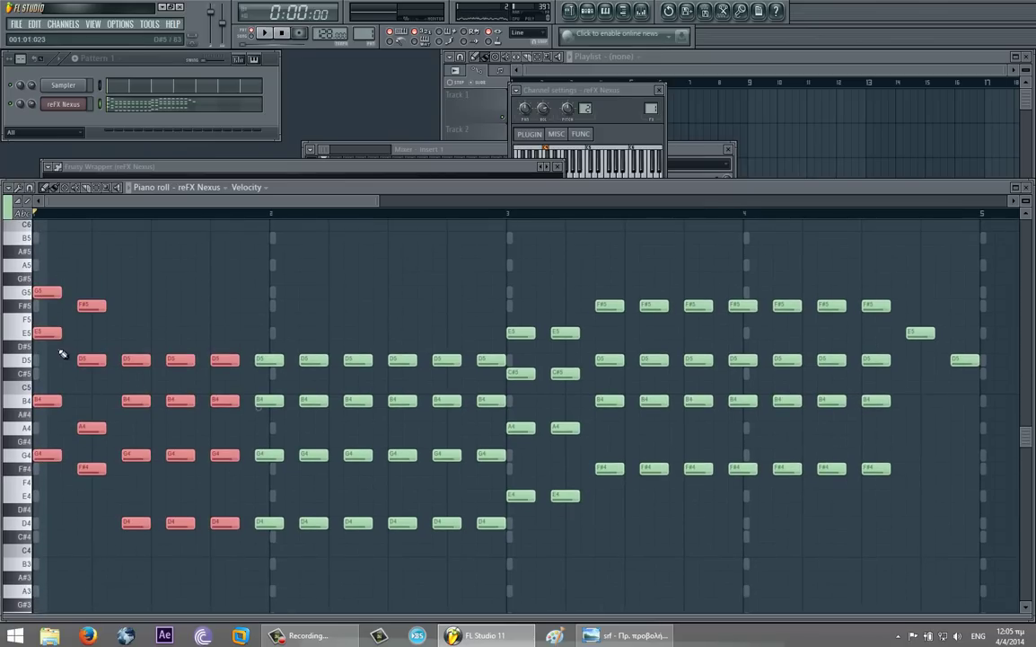
scroll(151, 374, "right", 10)
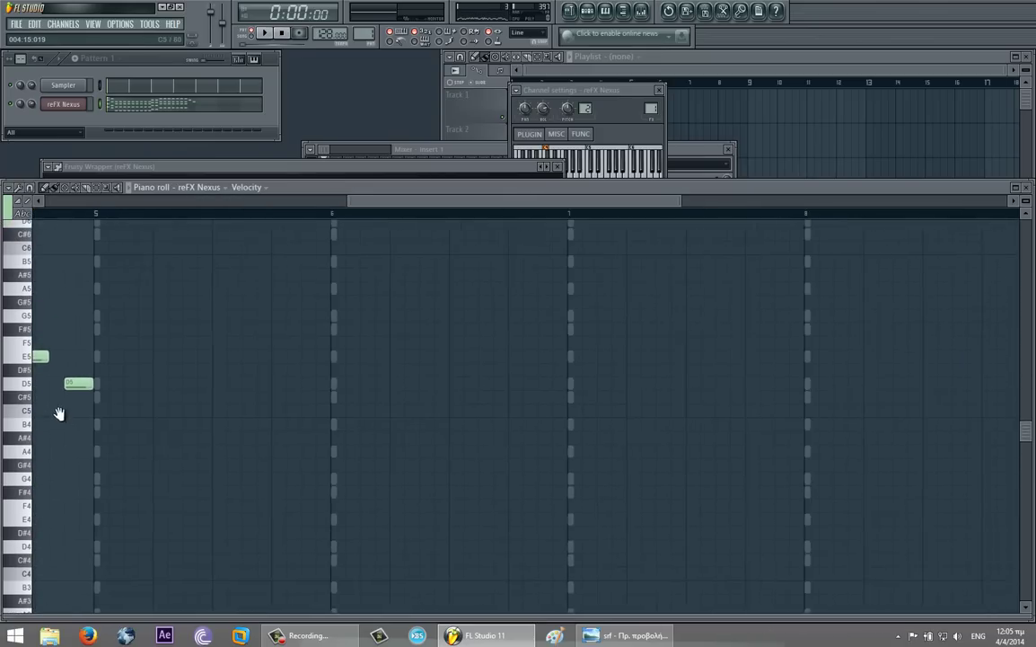
key("ctrl+b")
scroll(430, 393, "left", 5)
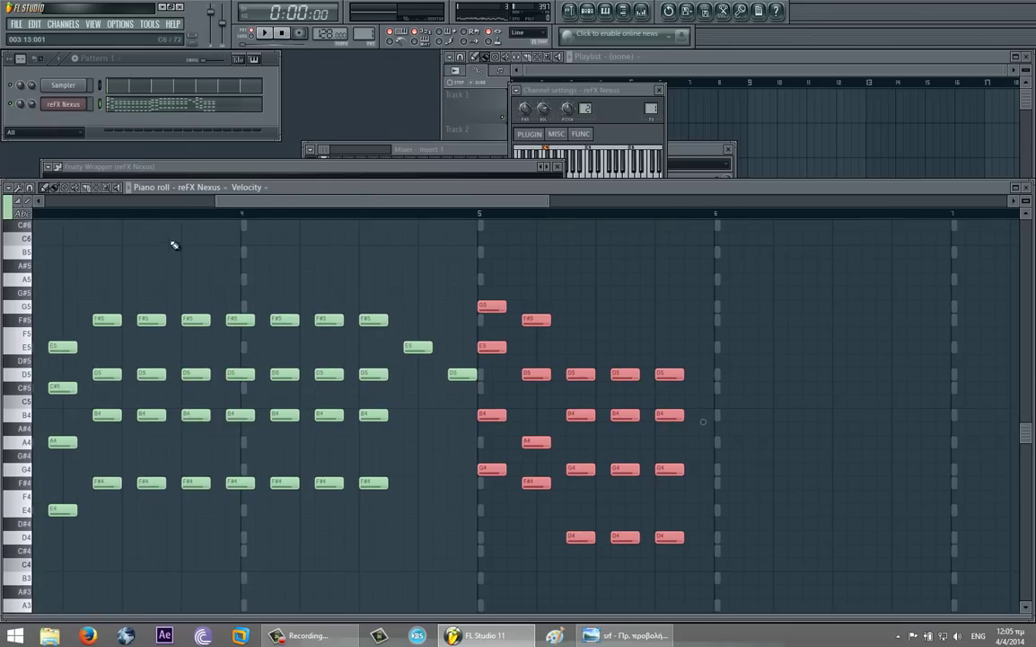
key("space")
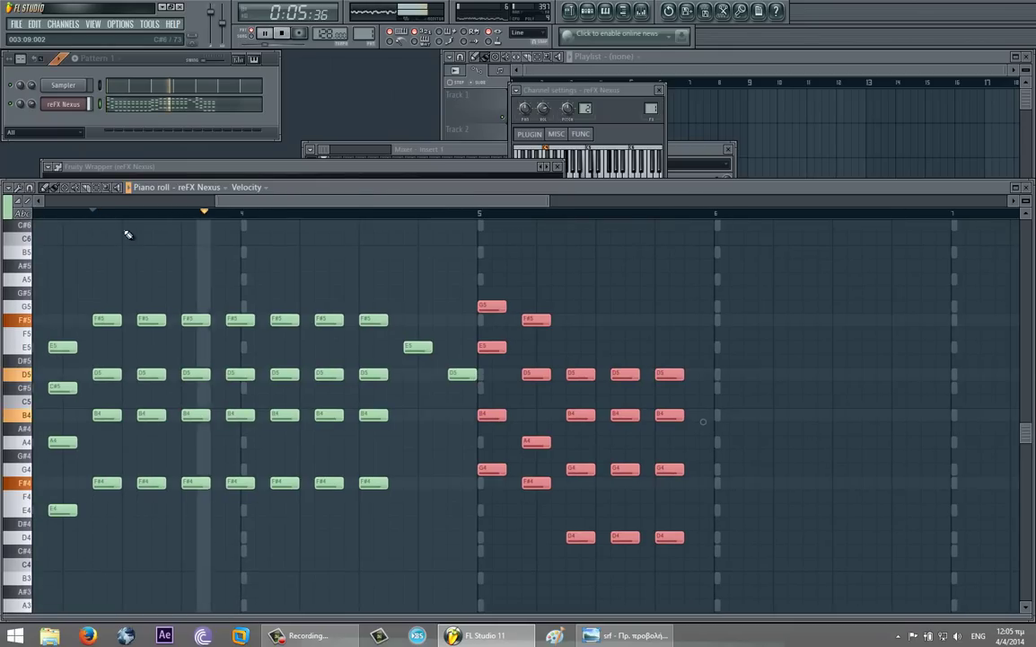
key("space")
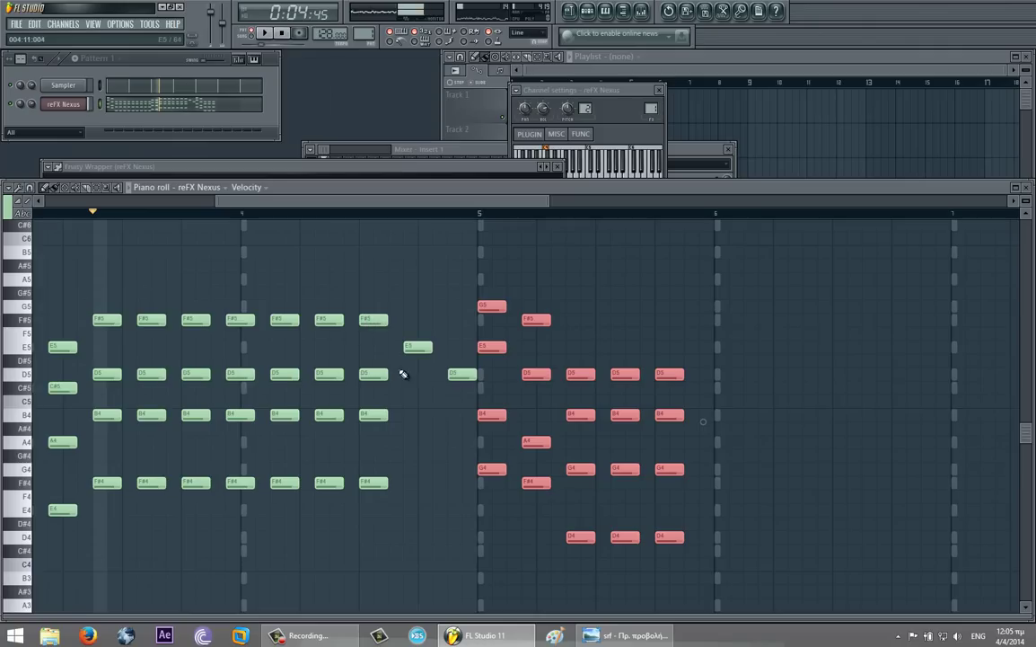
Step: Complete the chord under bar 4's E5 on step 12 with C#5, A4 and E4
left_click(402, 400)
left_click(407, 388)
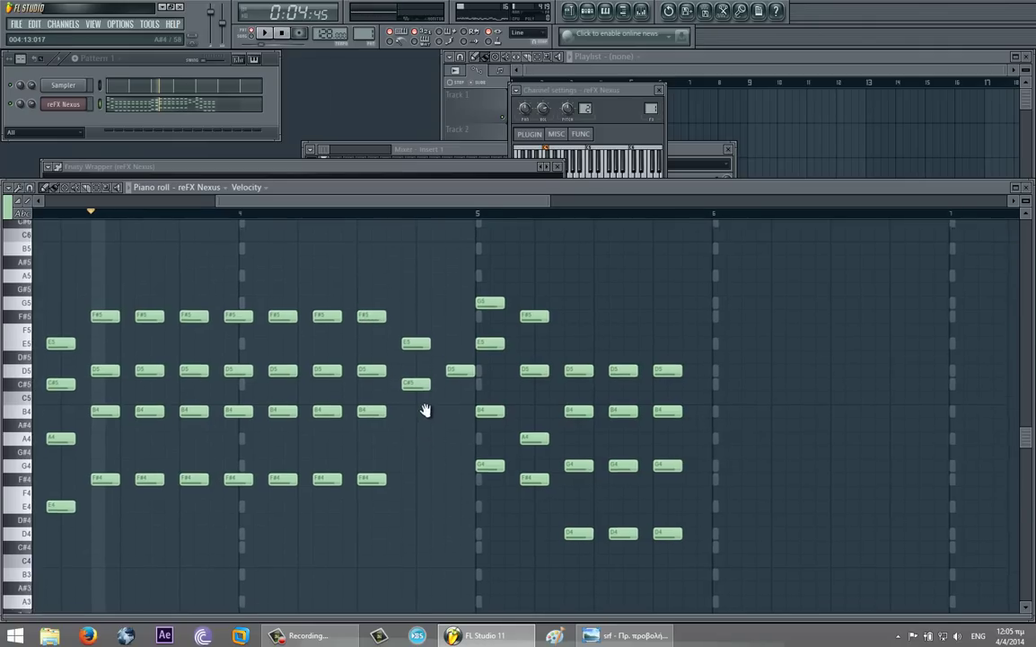
scroll(428, 408, "down", 2)
scroll(415, 427, "down", 3)
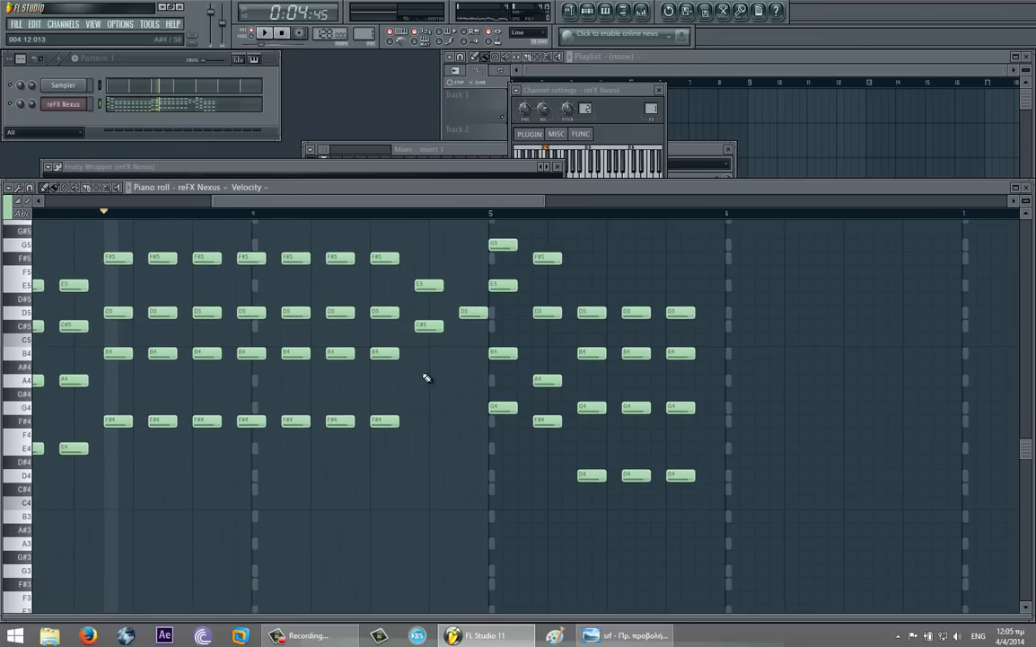
left_click(420, 381)
left_click(424, 447)
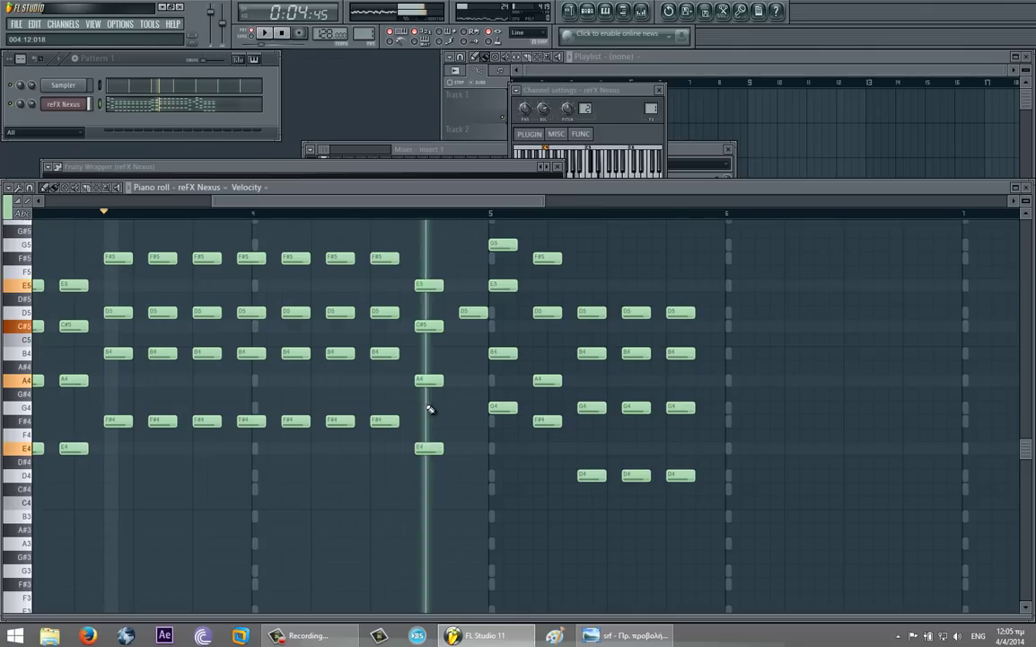
Step: Complete the chord under bar 4's D5 on step 15 with B4, G4 and D4, and play the pattern
left_click(472, 353)
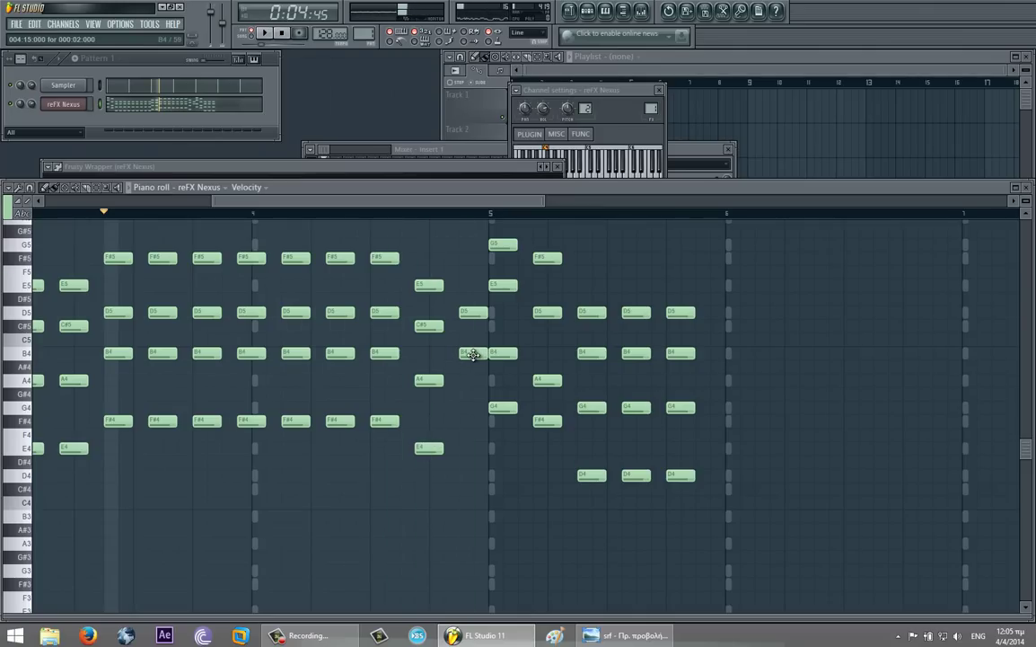
left_click(464, 410)
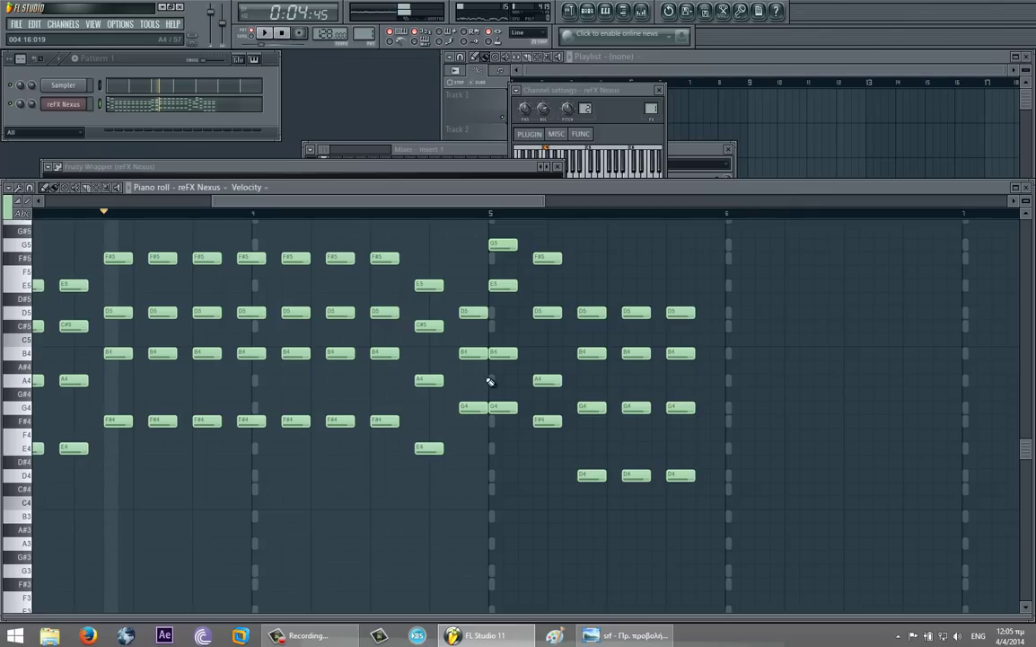
left_click(462, 476)
key("space")
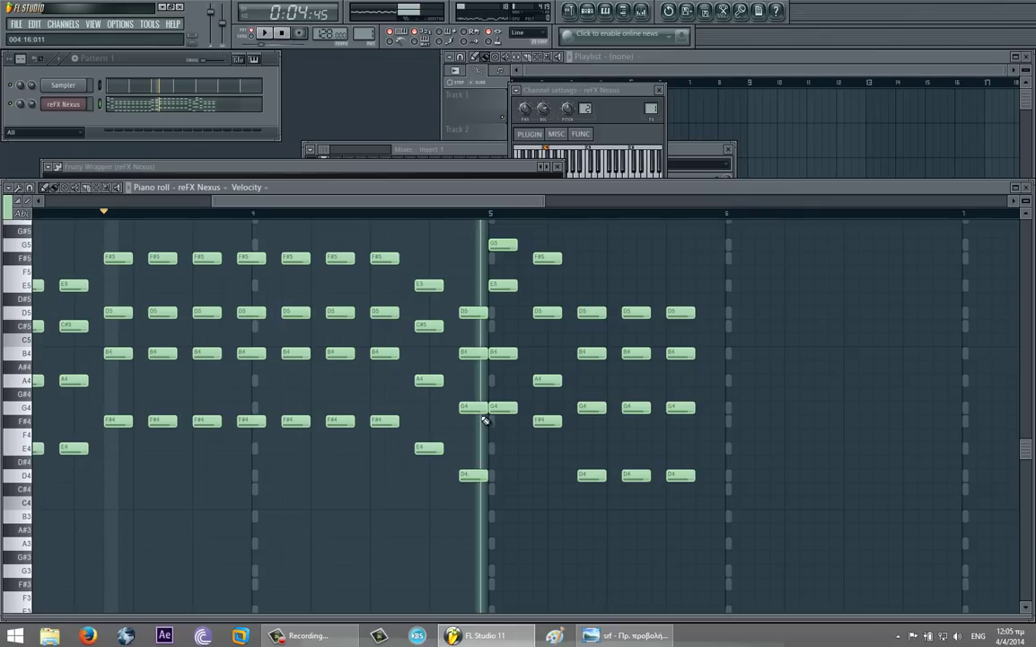
left_click_drag(358, 346, 447, 385)
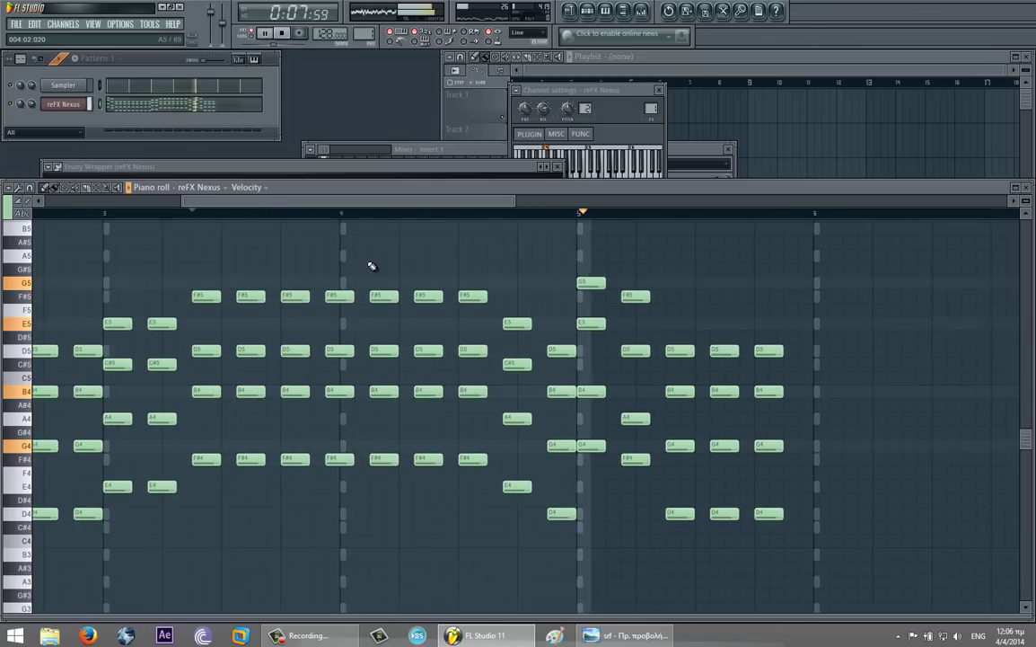
Step: Duplicate bar 5's last chord six times at the same three-step spacing, up to the end of bar 6
left_click_drag(485, 303, 568, 615)
key("space")
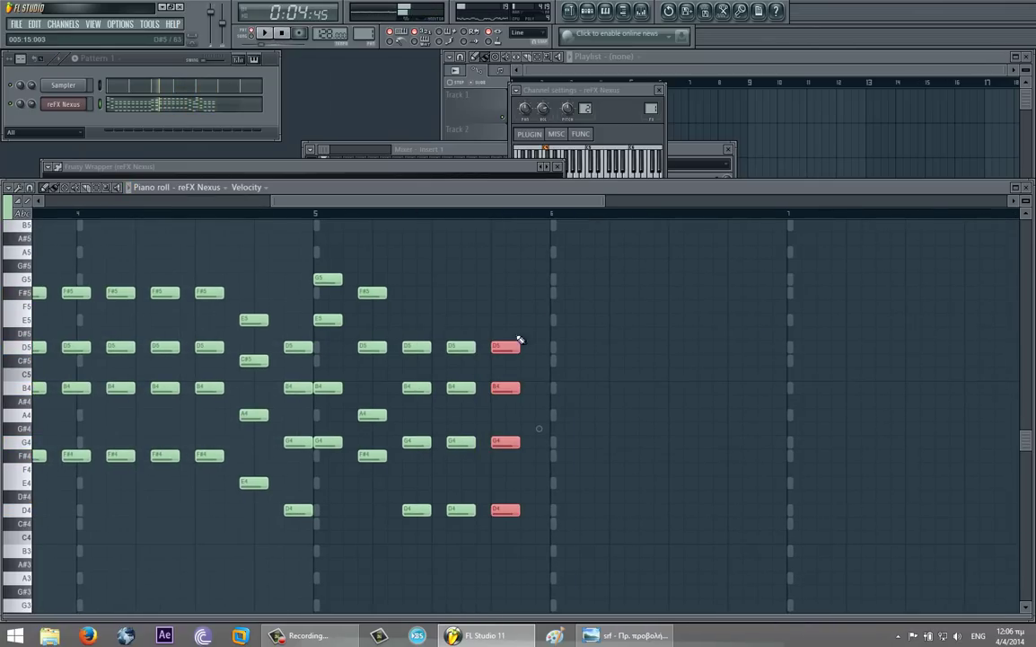
key("ctrl+b")
key("ctrl+b")
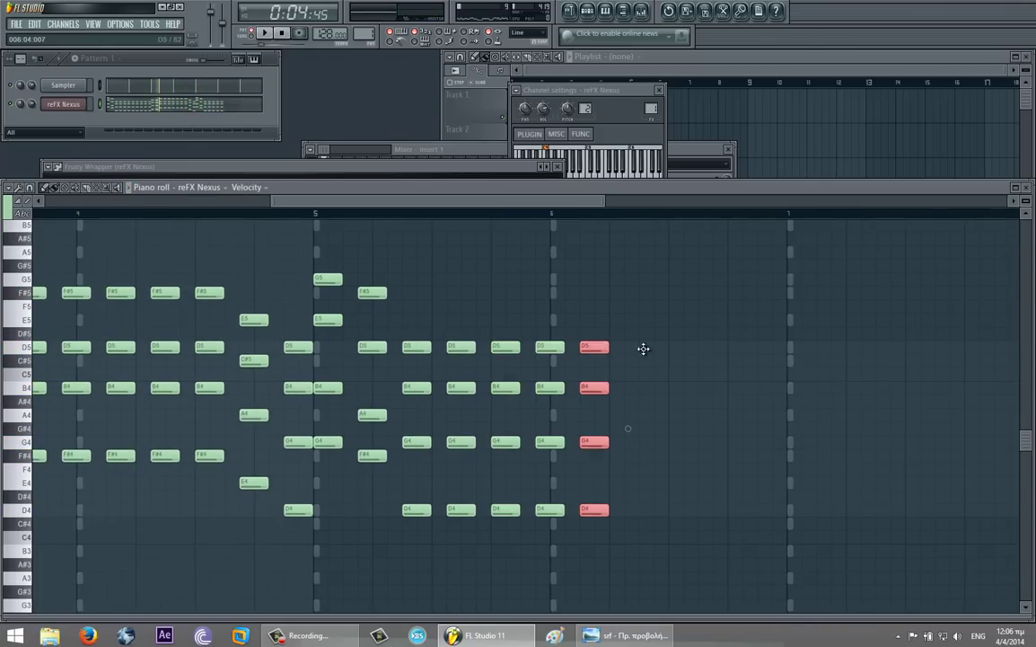
key("ctrl+b")
key("ctrl+b")
key("ctrl+b")
key("ctrl+b")
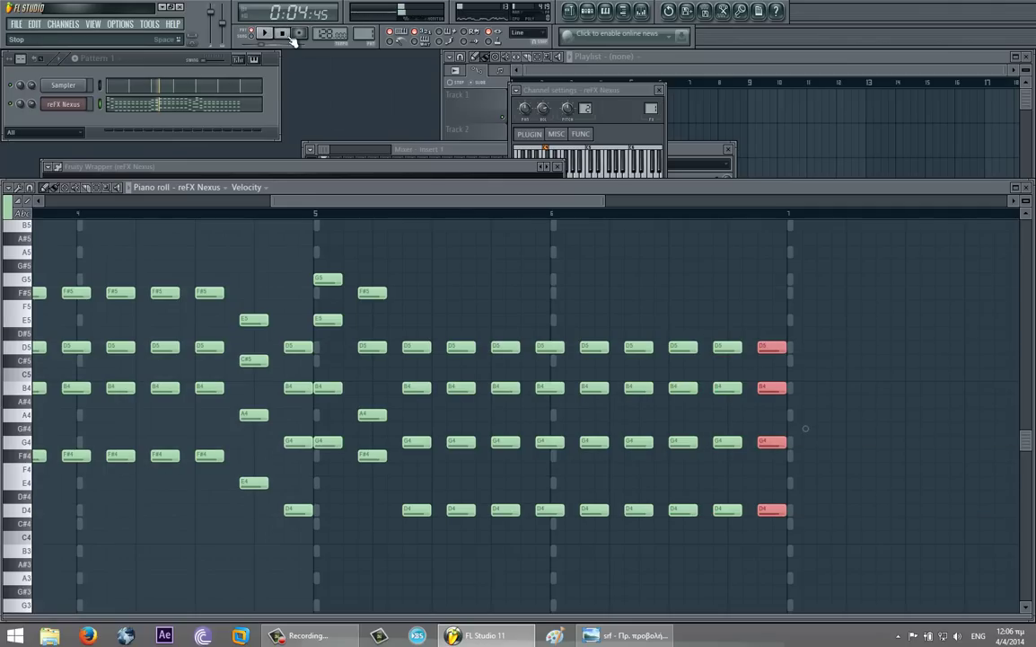
Step: Clear the note selection and play the six-bar progression from the beginning to review it
left_click(285, 35)
key("space")
left_click_drag(359, 240, 569, 273)
scroll(569, 273, "down", 3)
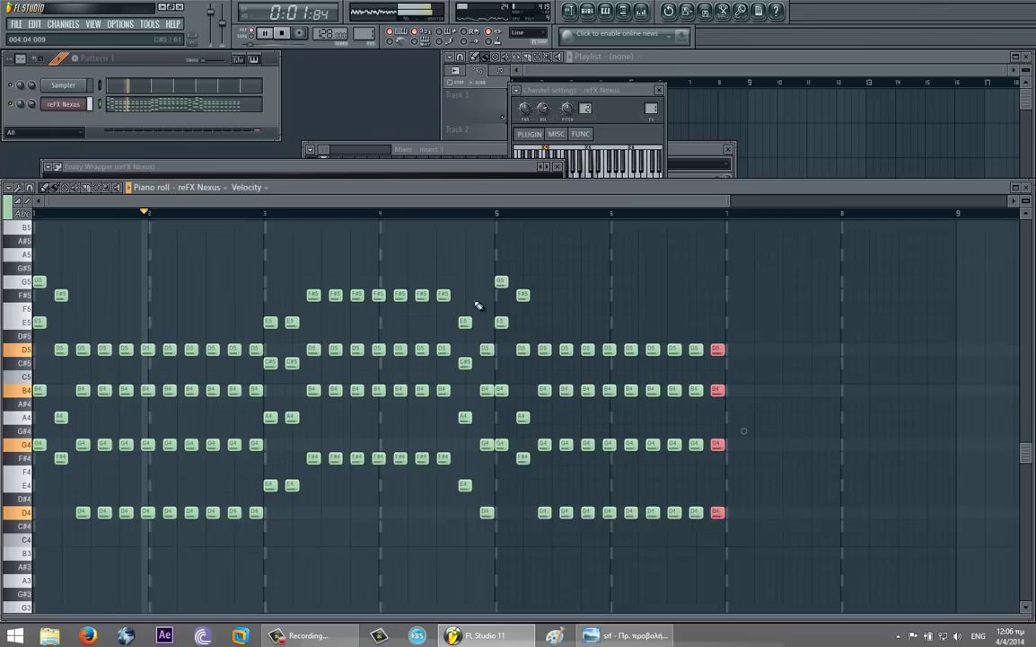
scroll(490, 325, "down", 3)
left_click(420, 416, "ctrl")
scroll(449, 435, "up", 2)
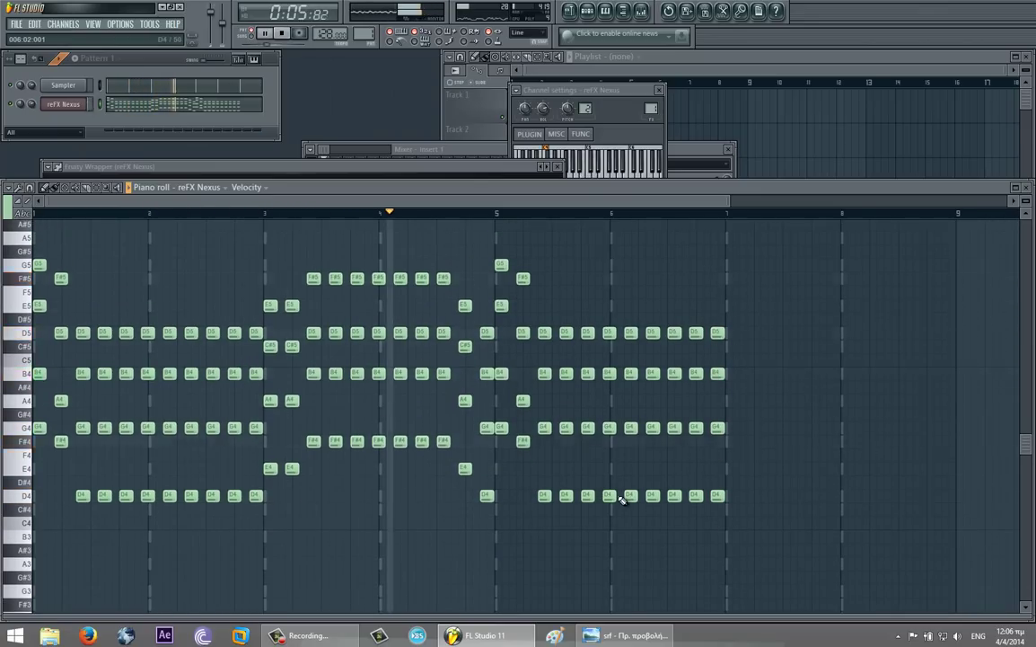
left_click_drag(700, 445, 514, 460)
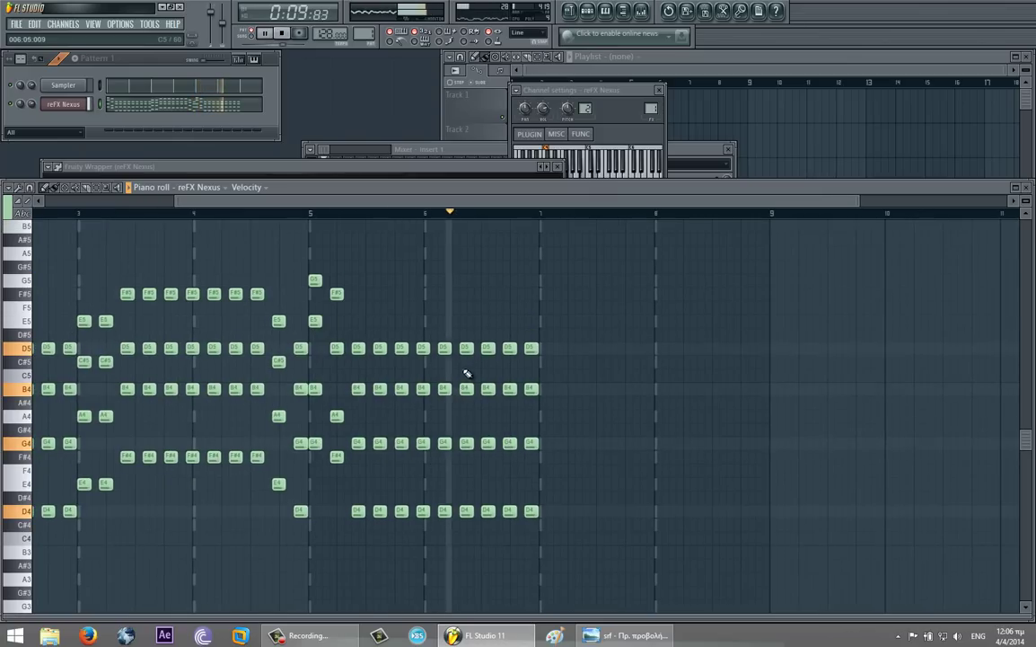
key("space")
Step: Lower the notes of bar 6's step 6 chord to C#5, A4, F#4 and C#4, and play from bar 5
left_click_drag(467, 351, 465, 367)
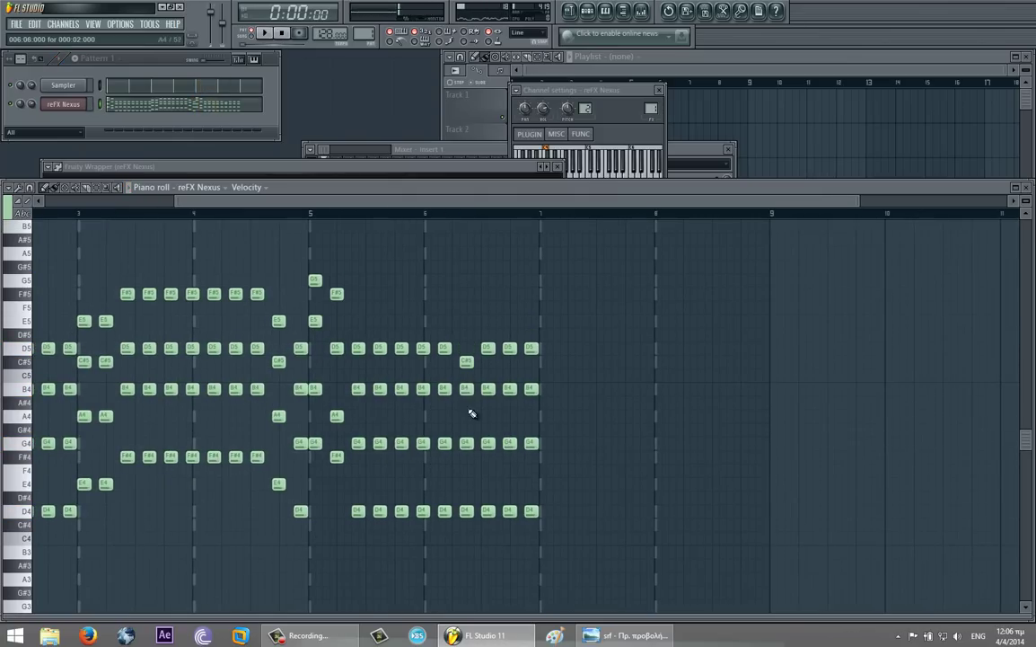
left_click_drag(468, 411, 468, 416)
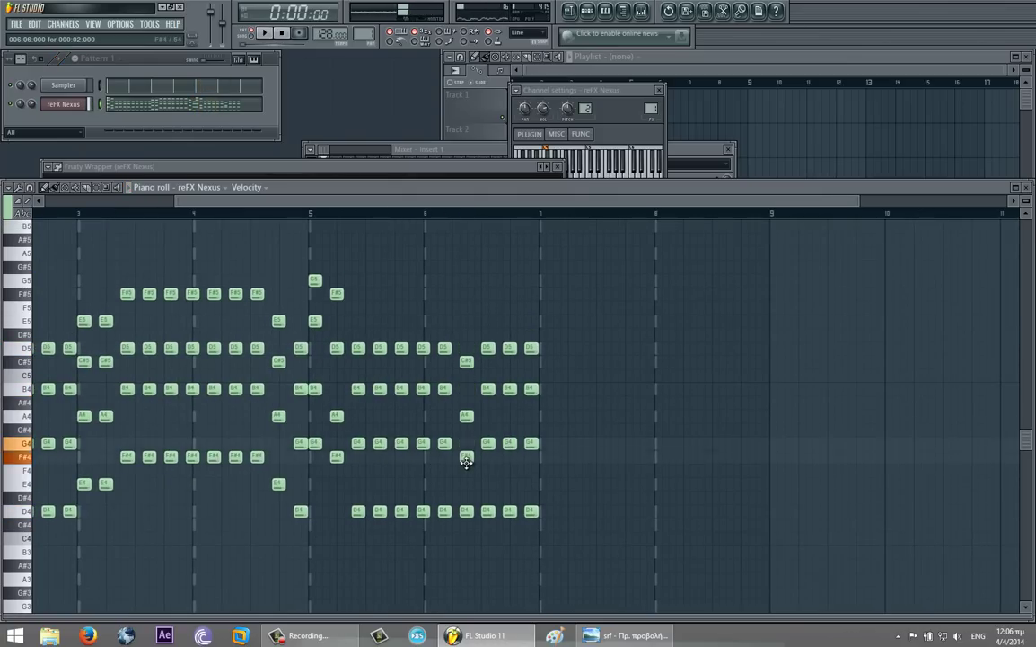
left_click_drag(469, 510, 465, 525)
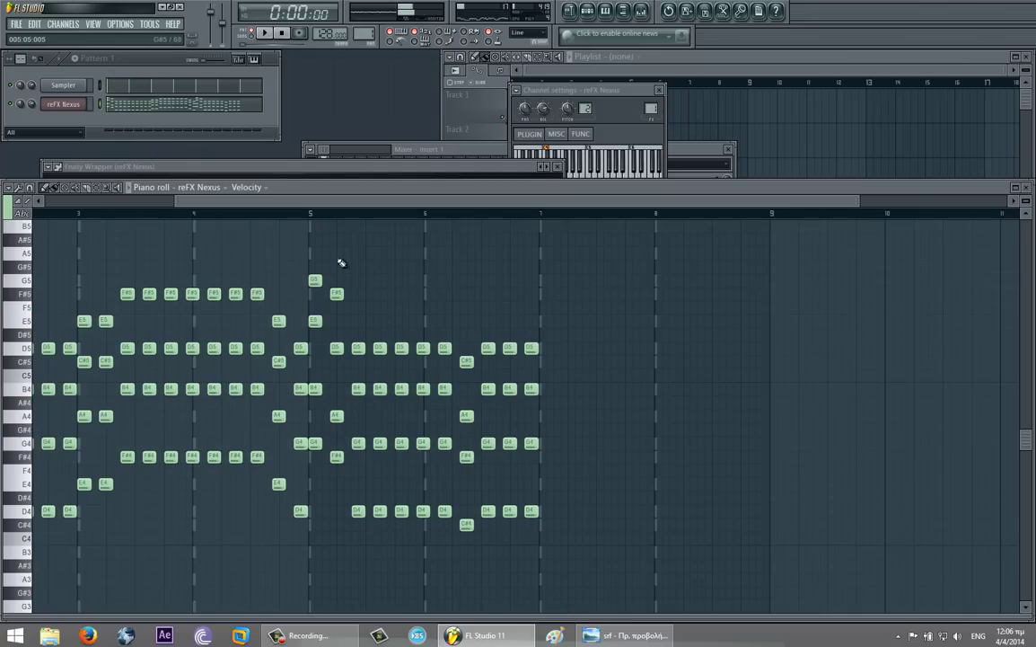
left_click(312, 219)
key("space")
scroll(487, 301, "right", 1)
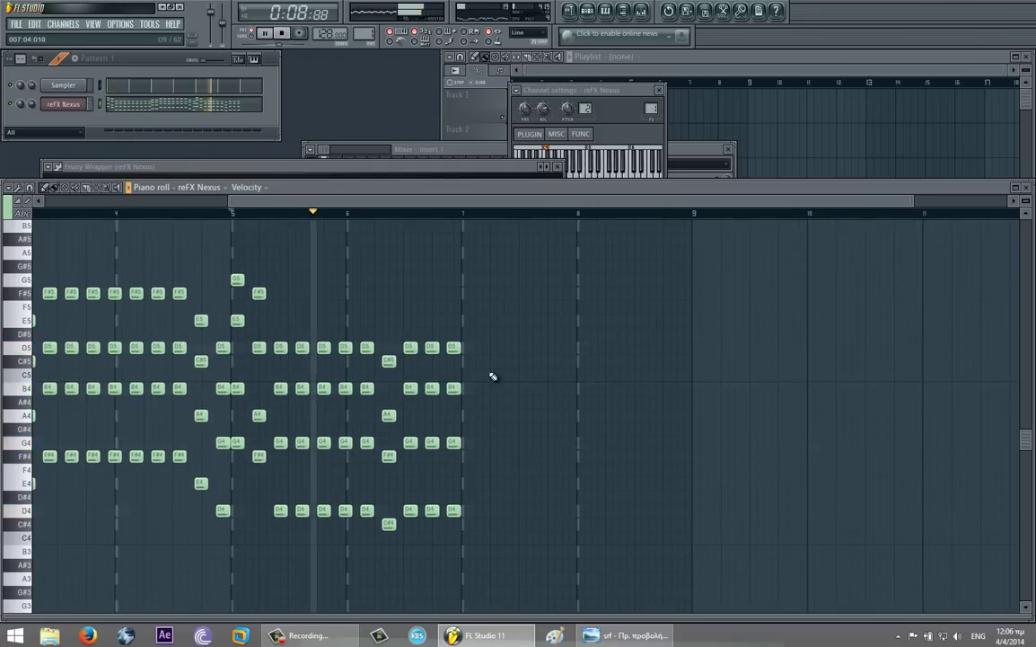
Step: Maximise the piano roll and stop playback, with the empty bar 7 in view
scroll(463, 320, "up", 2)
double_click(458, 187)
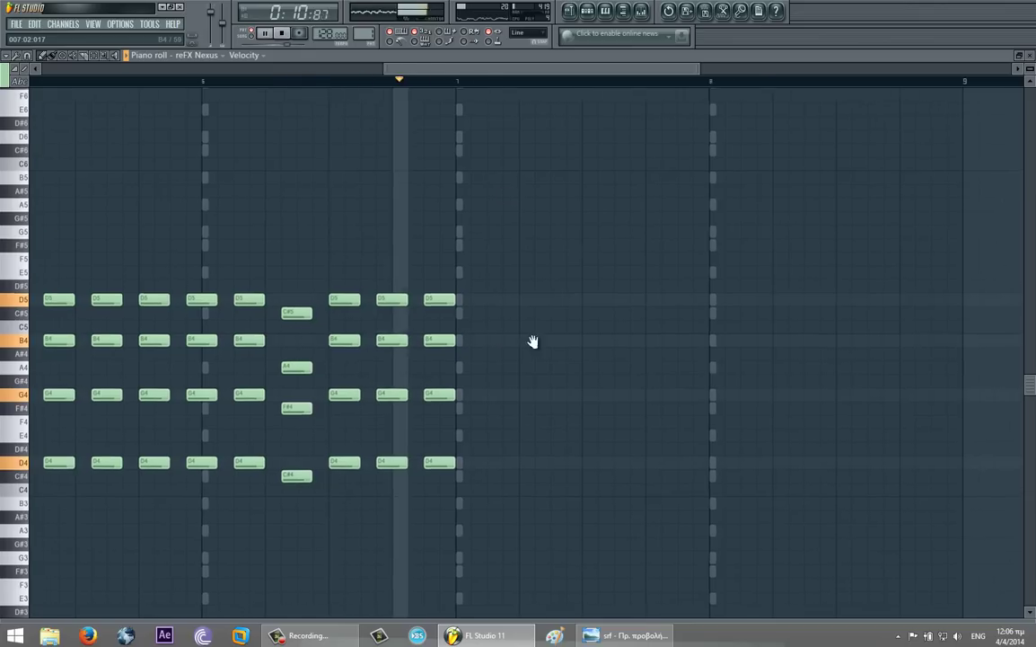
key("space")
scroll(545, 349, "down", 1)
left_click_drag(567, 370, 489, 343)
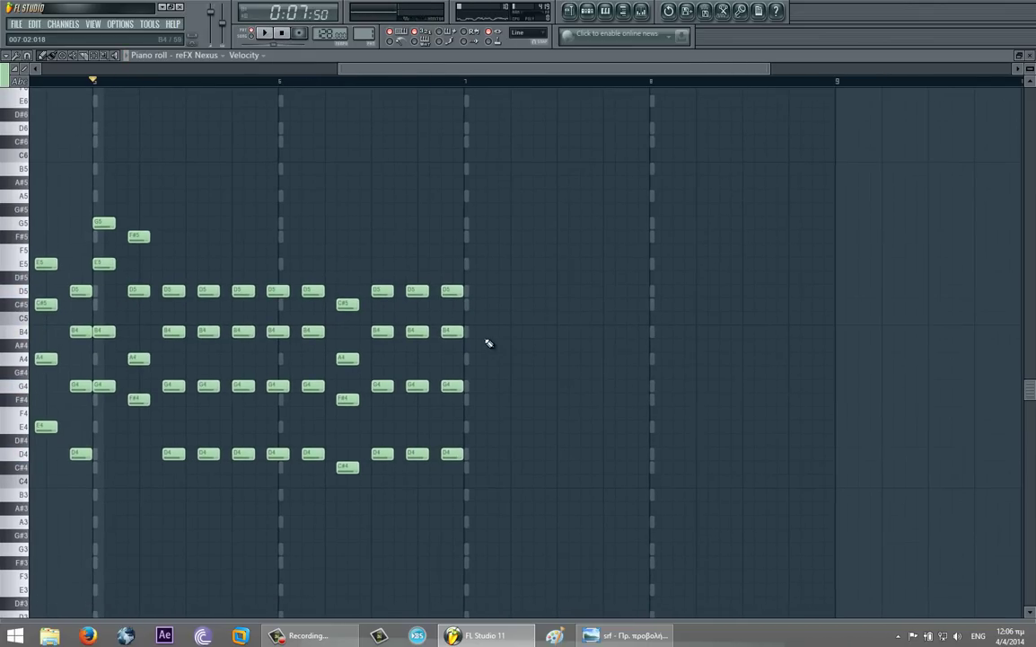
Step: Start bar 7 with single top notes, C#5 on step 1 and D5 on step 4, and play from mid-bar 6
left_click_drag(539, 358, 483, 285)
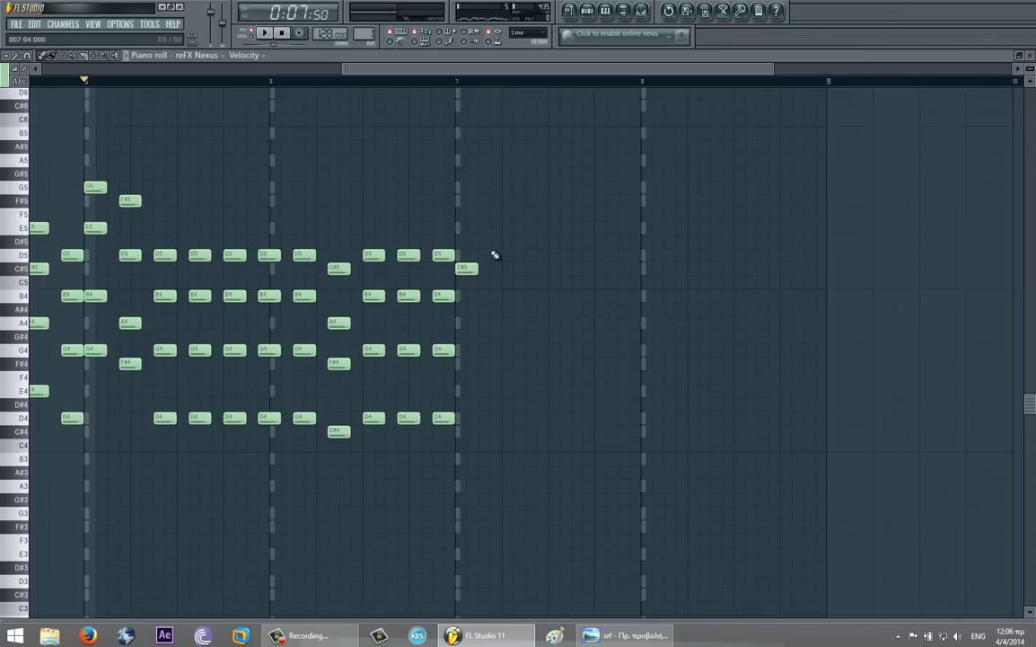
left_click(495, 255)
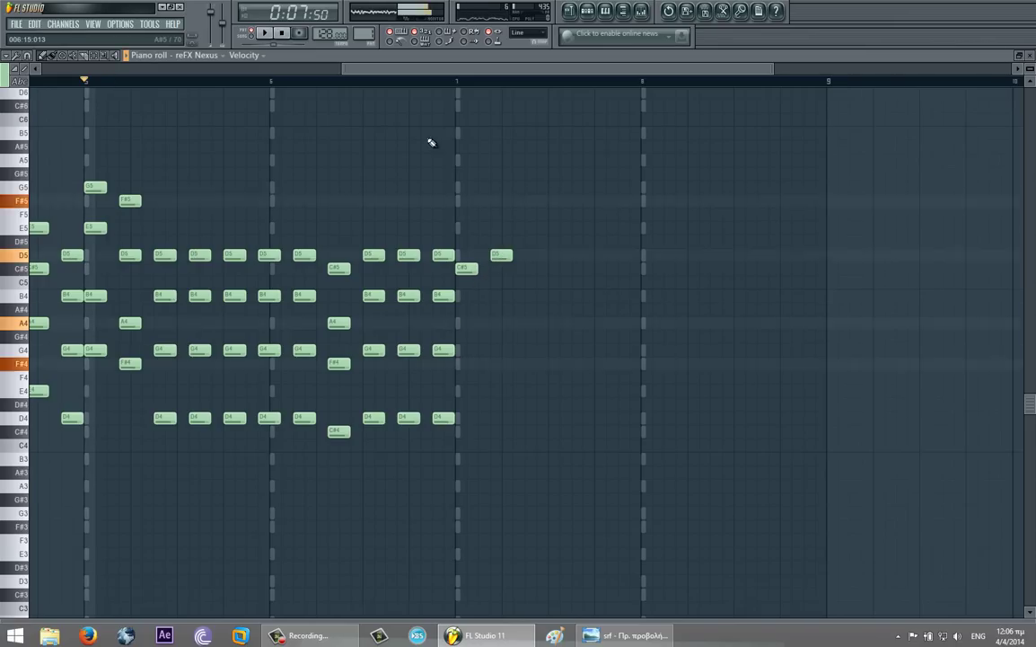
left_click(364, 83)
key("space")
key("space")
Step: Complete the chord under bar 7's C#5 with A4, E4 and A3
left_click(465, 324)
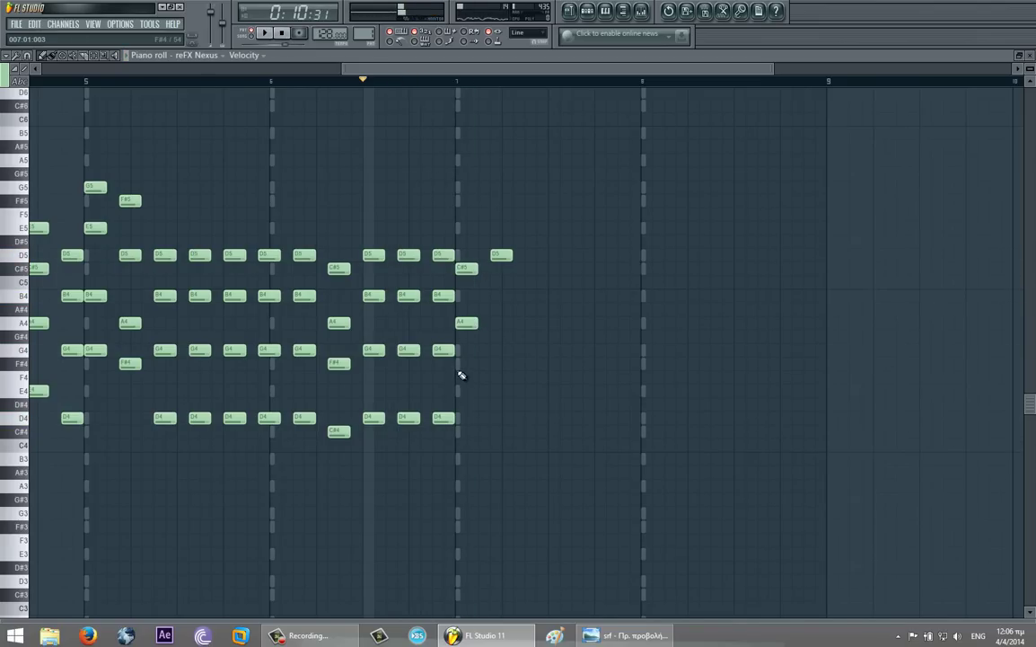
left_click(466, 390)
left_click(466, 486)
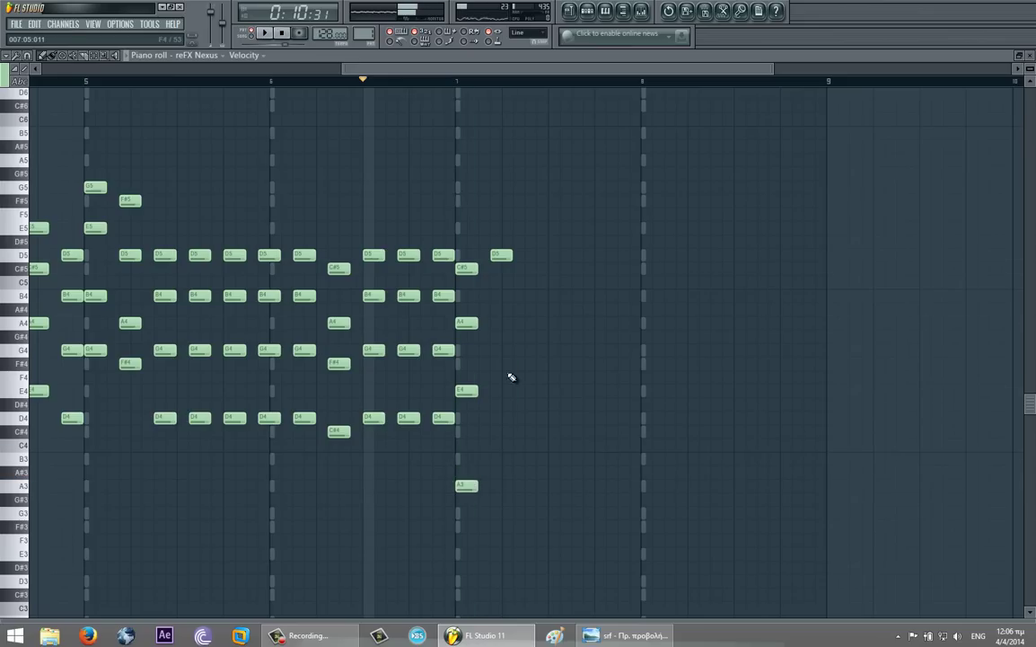
Step: Raise bar 7's top note on step 4 to E5 and add F#5 on step 7
scroll(507, 309, "down", 1)
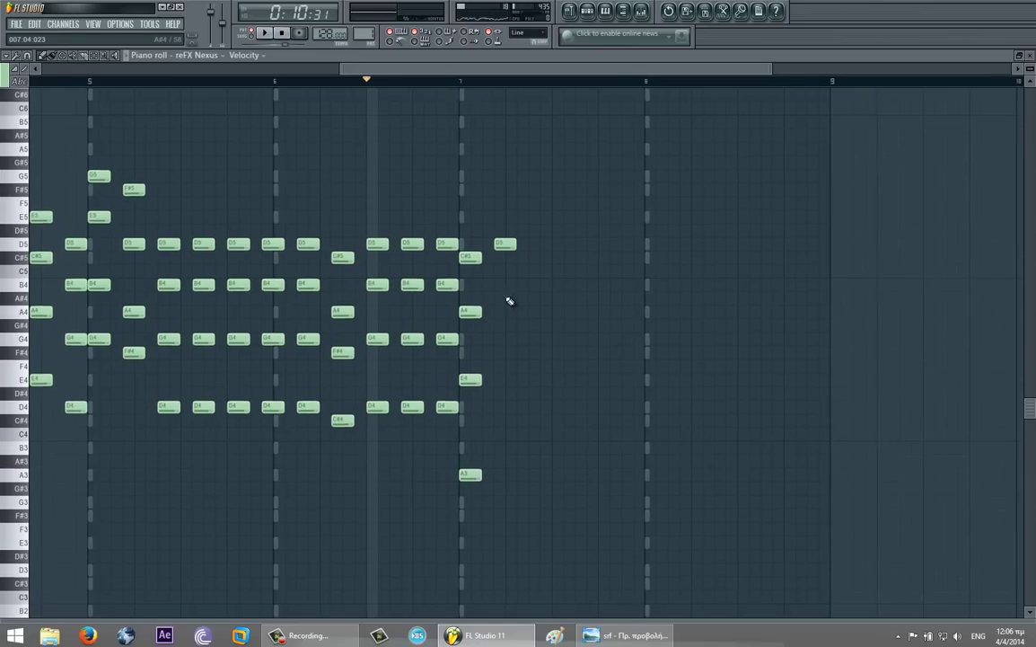
left_click_drag(500, 248, 500, 222)
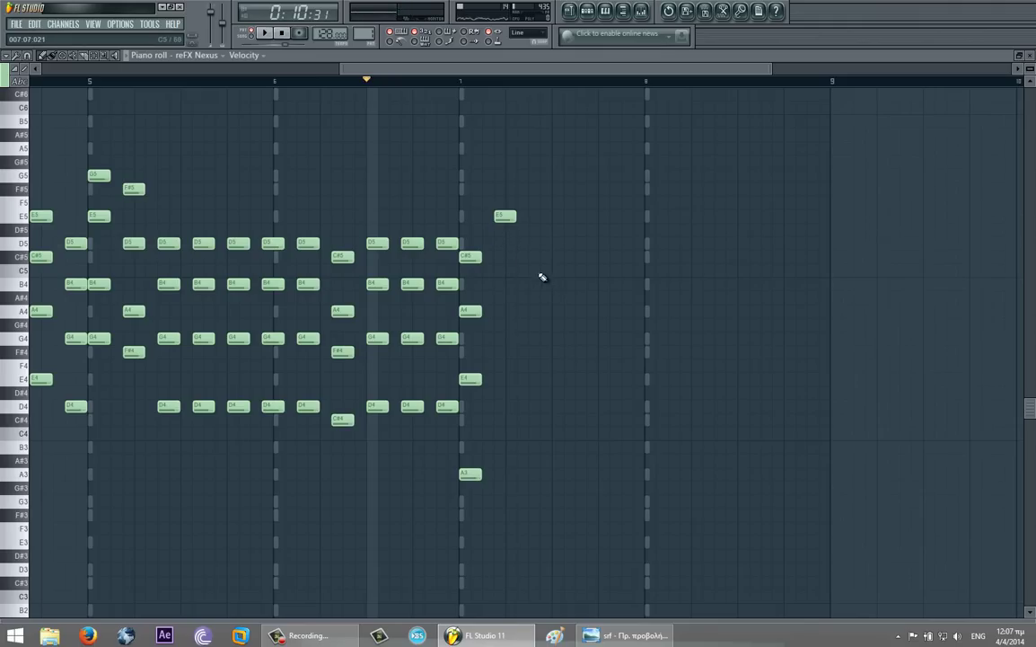
left_click_drag(508, 220, 506, 212)
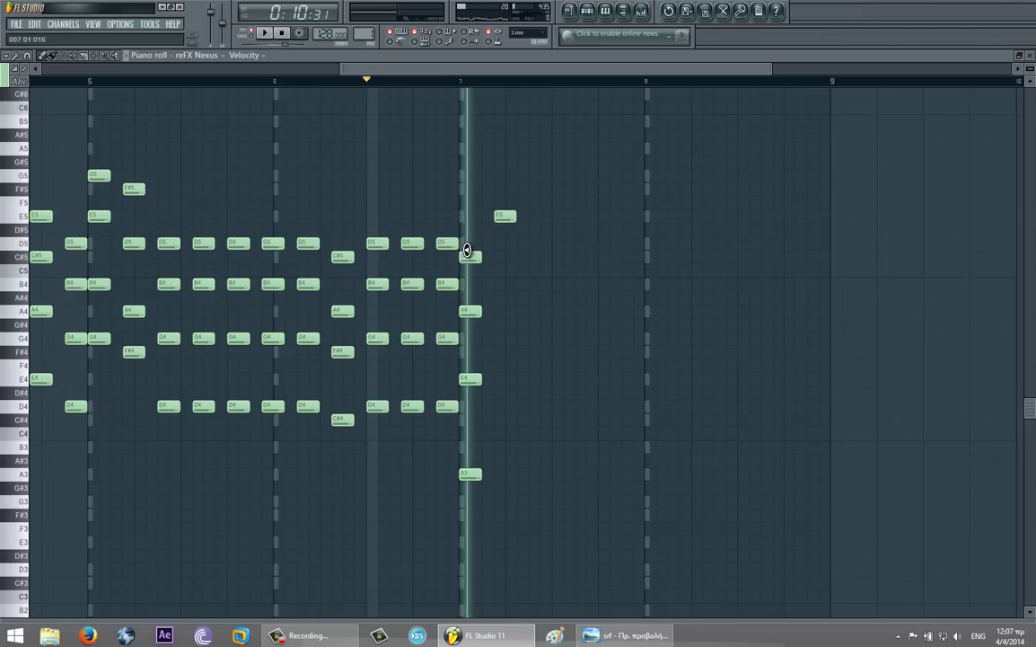
left_click(525, 189)
left_click_drag(528, 192, 537, 192)
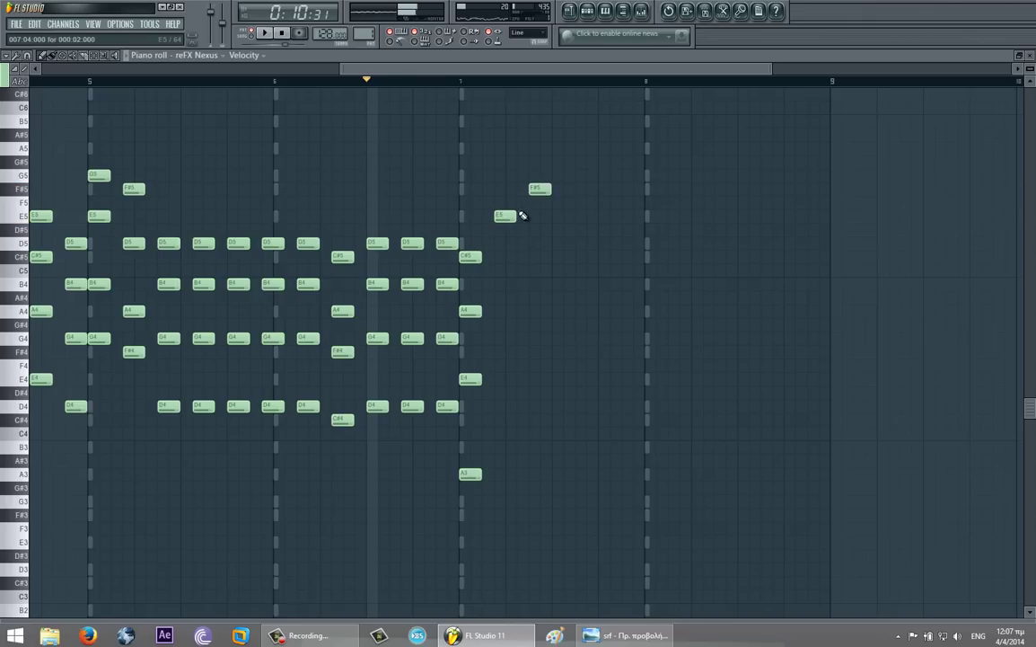
Step: Build the upper part of bar 7's step 4 chord under E5 with B4 and F#4
left_click(455, 264, "alt")
left_click(455, 266, "alt")
left_click(467, 266, "alt")
left_click(502, 286)
left_click_drag(502, 285, 505, 257)
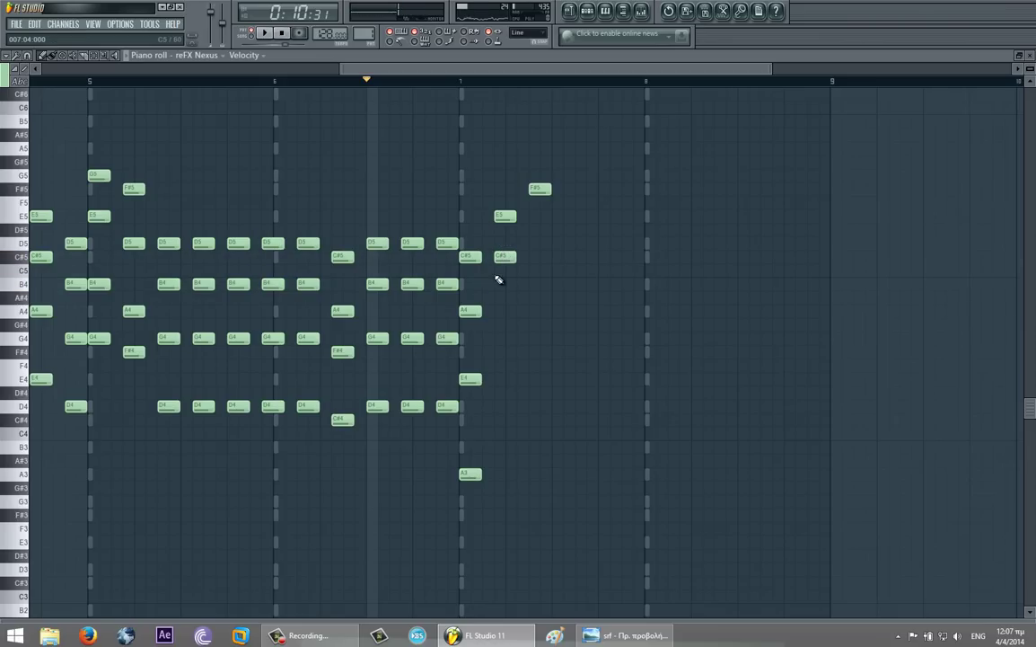
left_click_drag(498, 259, 503, 285)
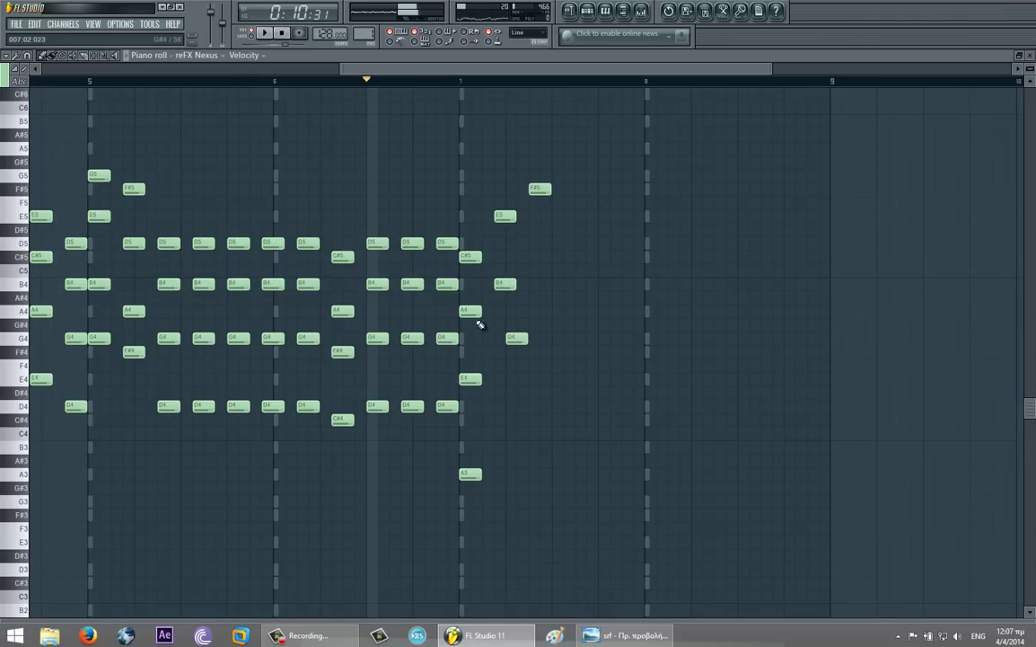
left_click_drag(514, 338, 504, 338)
left_click_drag(504, 338, 505, 351)
Step: Add a bass note to bar 7's step 4 chord, trying C#4 and B3 before settling on D4
left_click(501, 418)
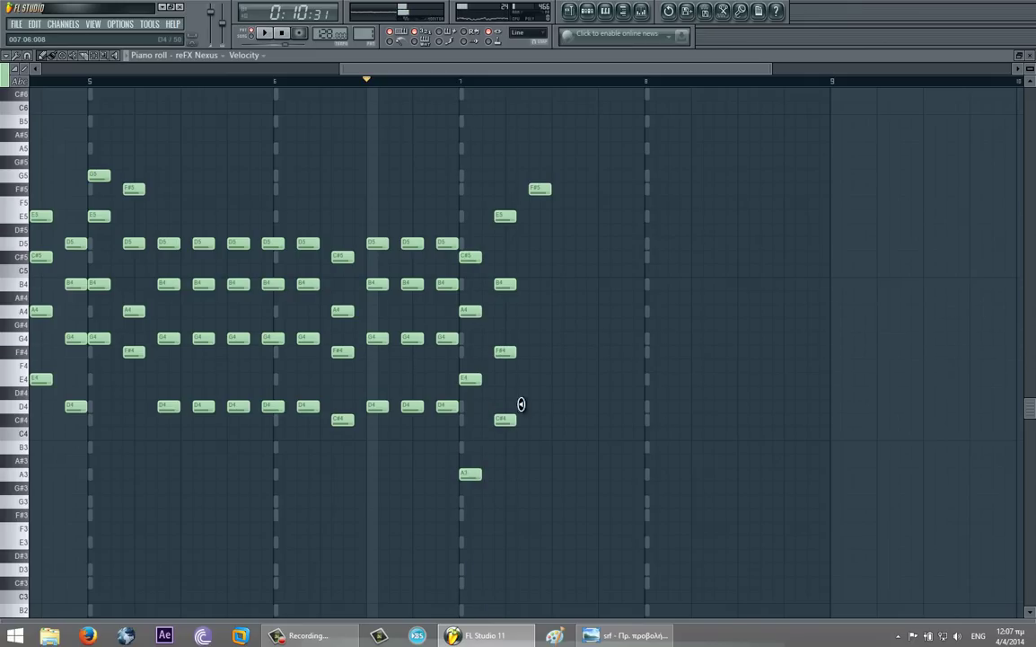
right_click(532, 409, "alt")
right_click(505, 418, "alt")
right_click(510, 405, "alt")
left_click_drag(507, 419, 503, 448)
right_click(504, 417, "alt")
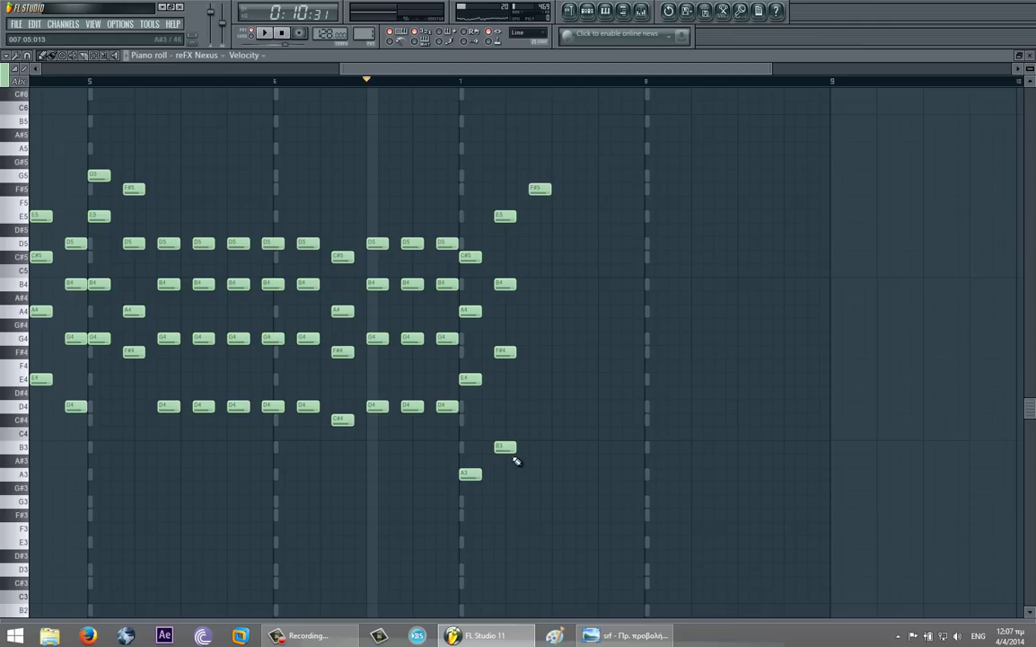
left_click_drag(508, 450, 493, 402)
right_click(433, 392, "alt")
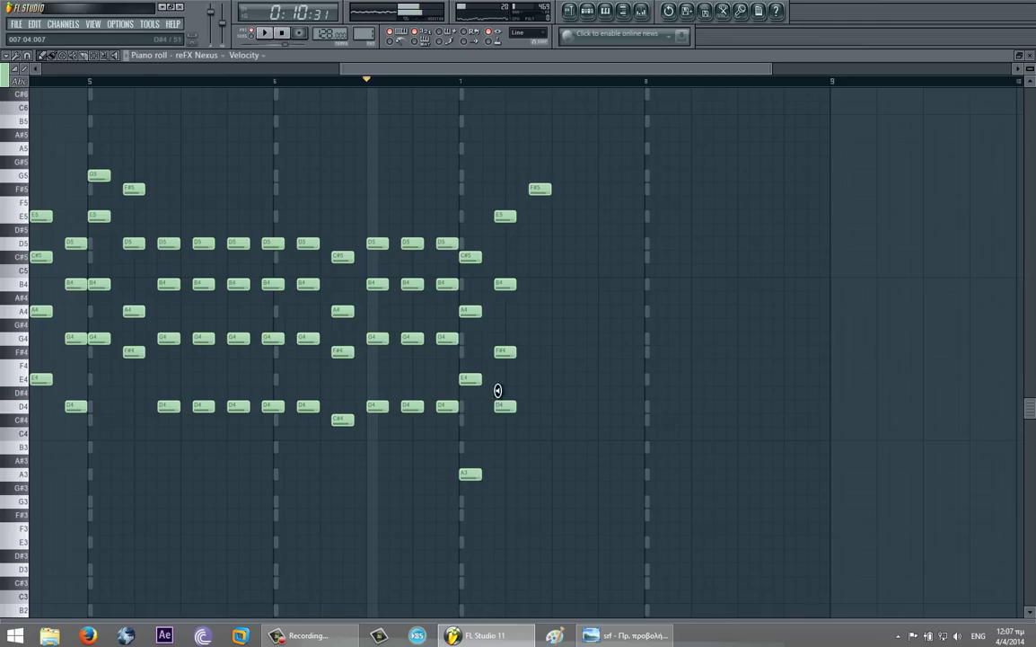
right_click(484, 383, "alt")
right_click(516, 377, "alt")
right_click(544, 363, "alt")
Step: Play the progression from mid-bar 6 and again from bar 5 to check the step 4 chord
key("space")
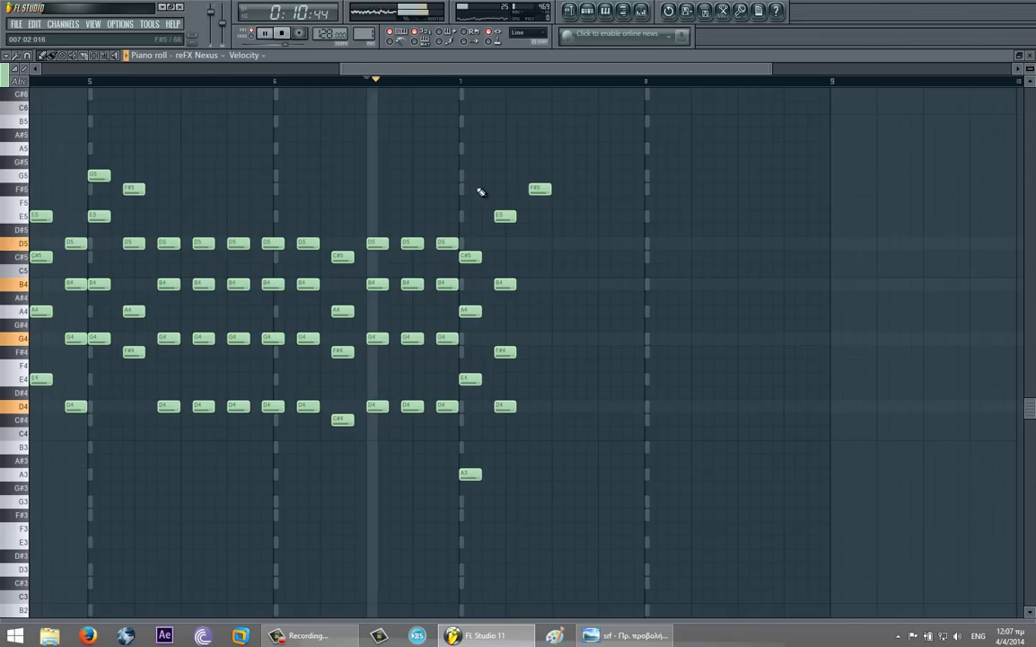
key("space")
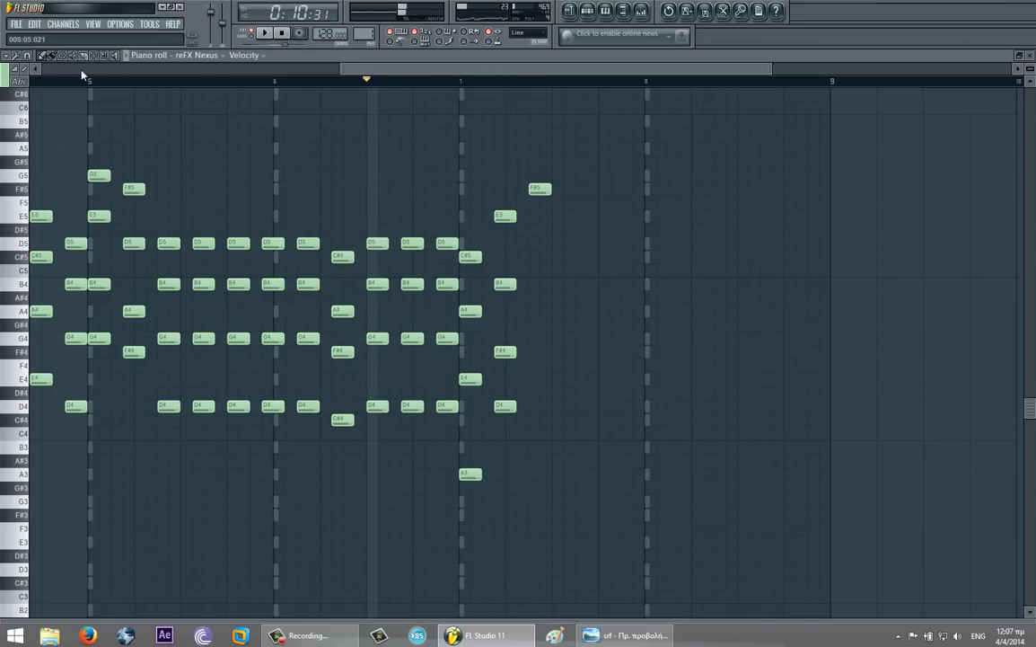
left_click(90, 83)
key("space")
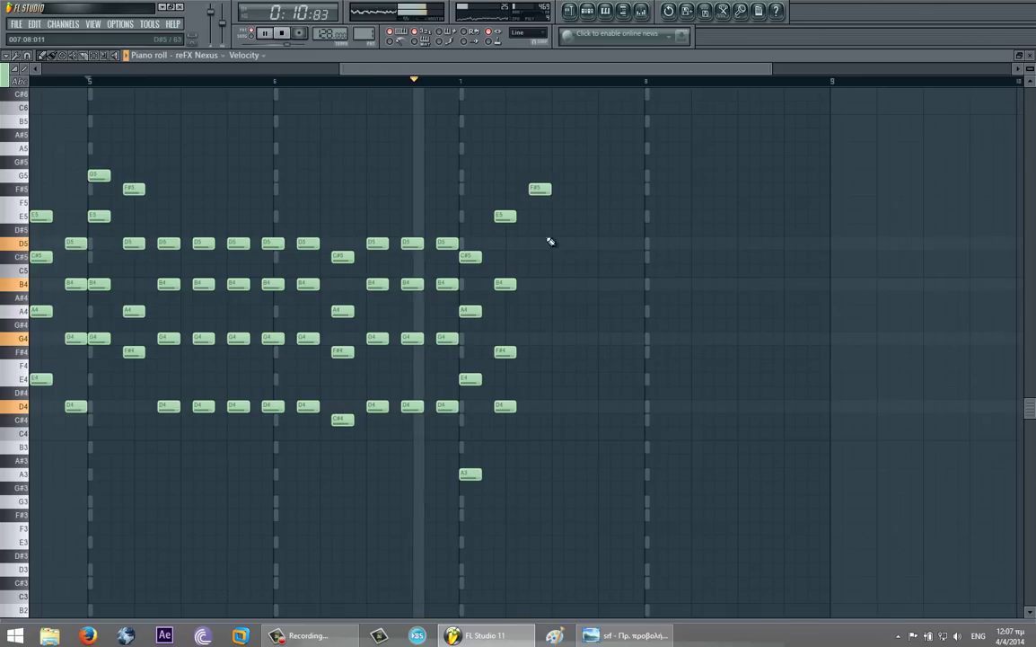
Step: Complete bar 7's step 7 chord with D5, A4 and F#4, and repeat it every three steps through bar 8's step 6
left_click(508, 259)
left_click(433, 85)
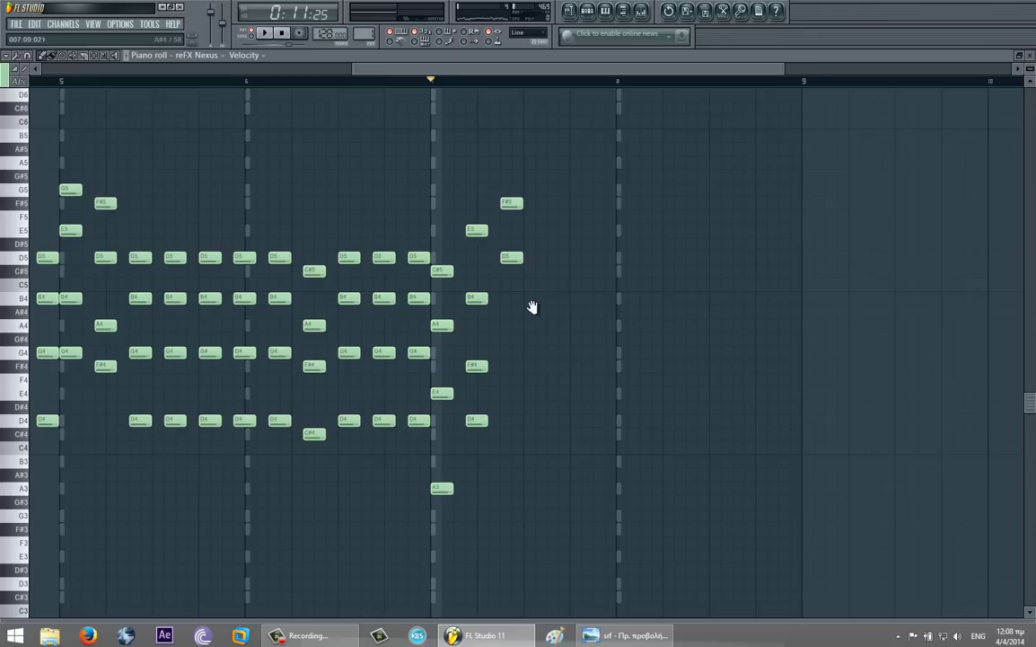
left_click_drag(532, 307, 514, 278)
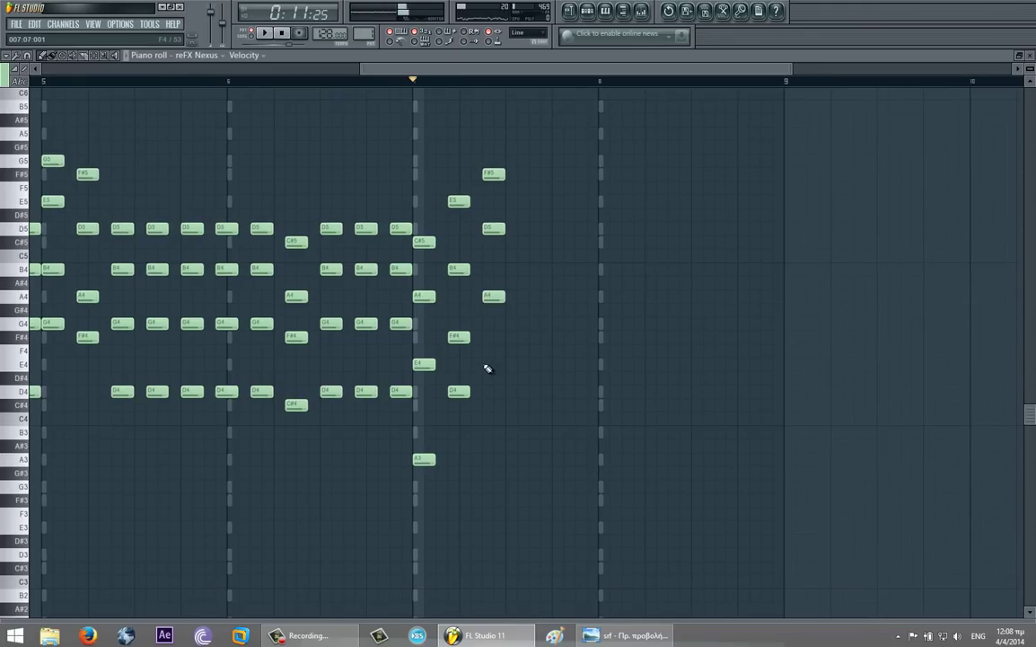
left_click_drag(495, 343, 482, 337)
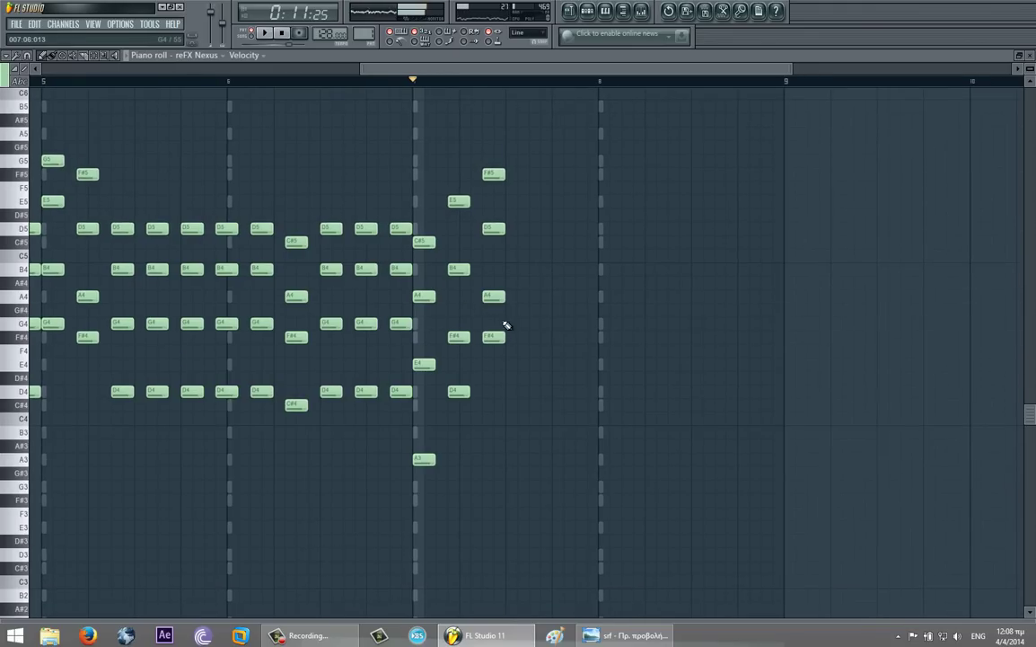
left_click_drag(486, 132, 504, 349)
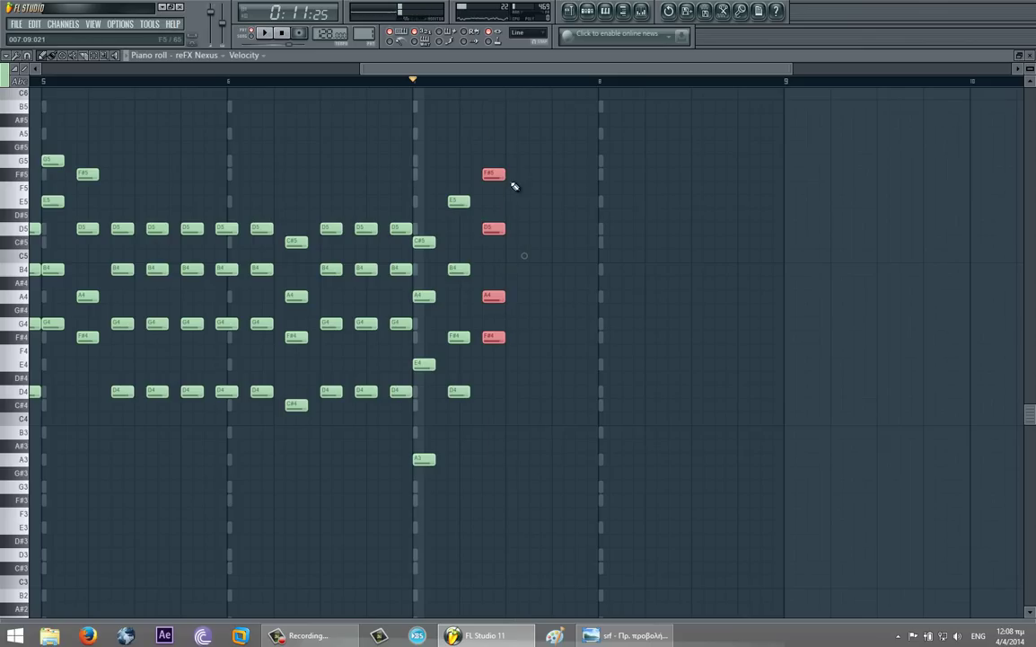
left_click_drag(496, 174, 684, 175)
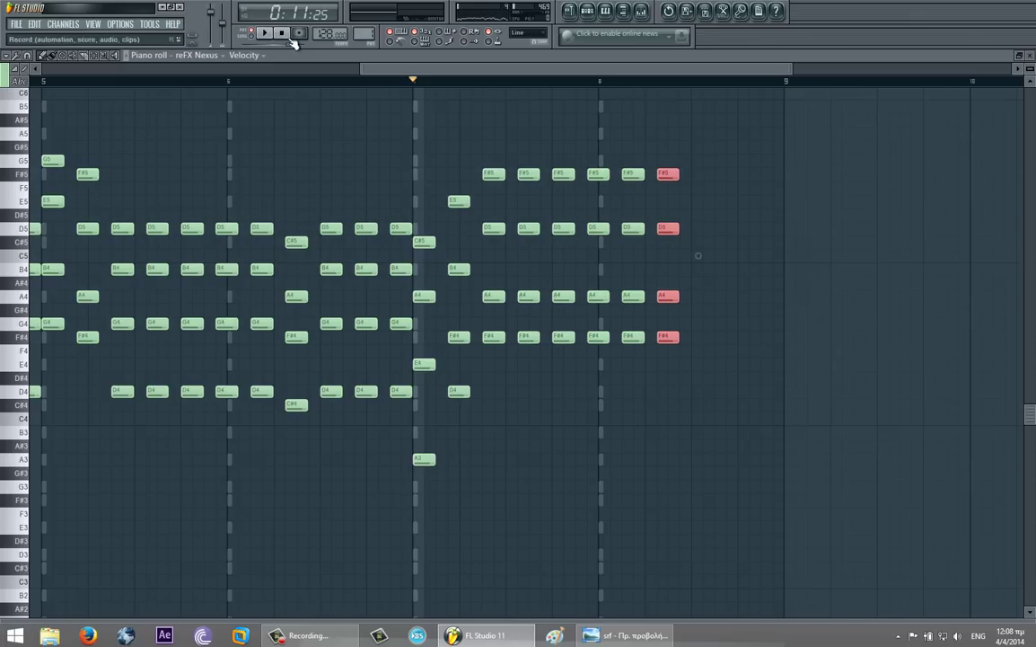
Step: Play the whole progression from the start to check the bar 7 transition and stop playback
key("space")
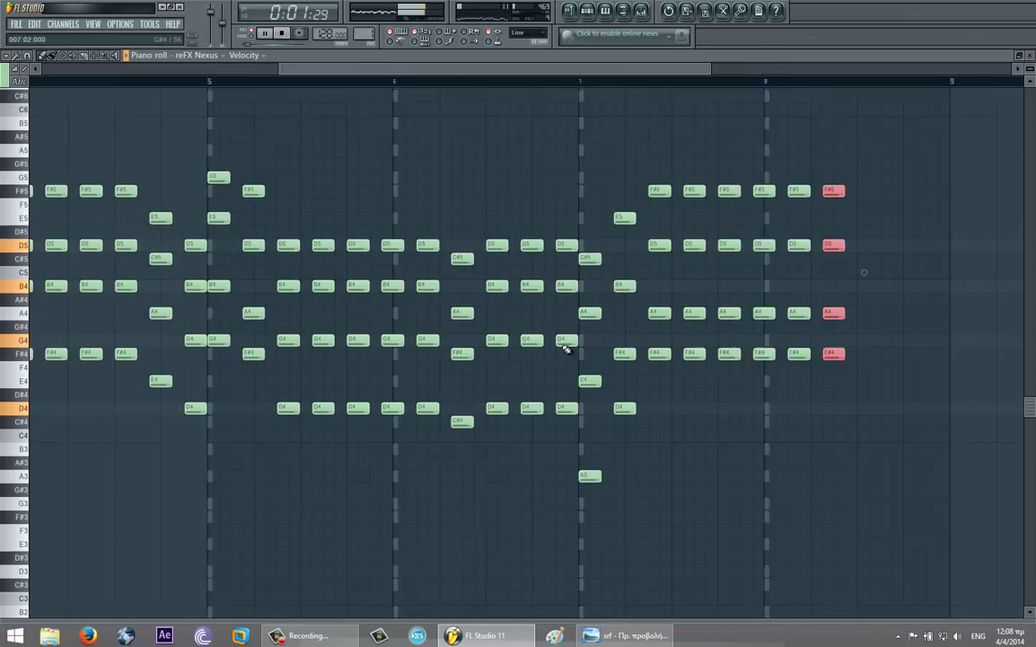
left_click_drag(539, 366, 702, 383)
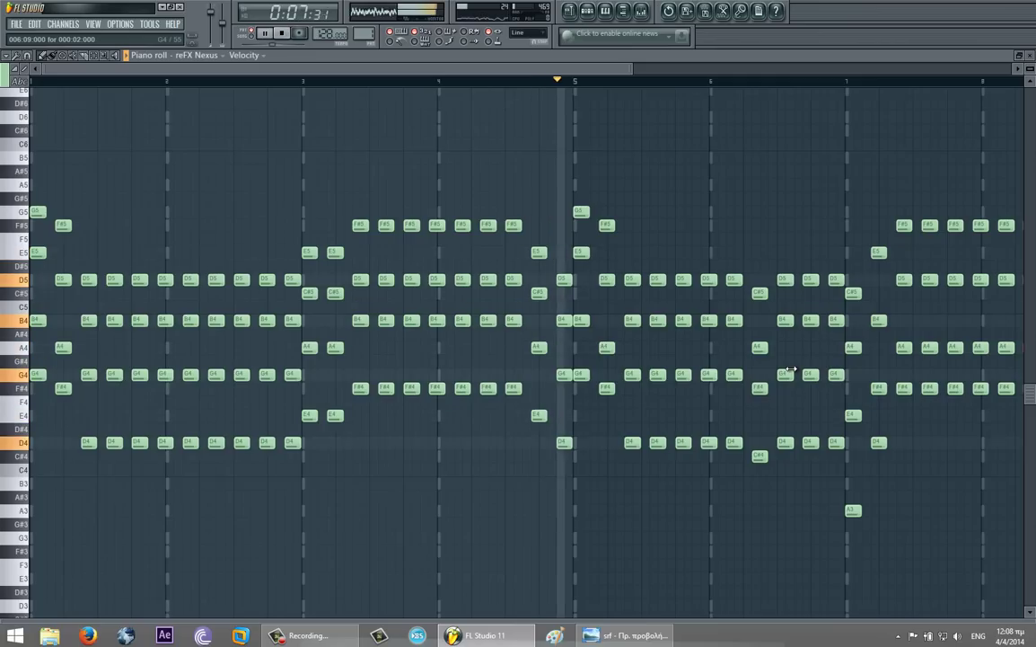
left_click_drag(790, 370, 458, 348)
left_click_drag(787, 287, 613, 303)
left_click(612, 302, "ctrl")
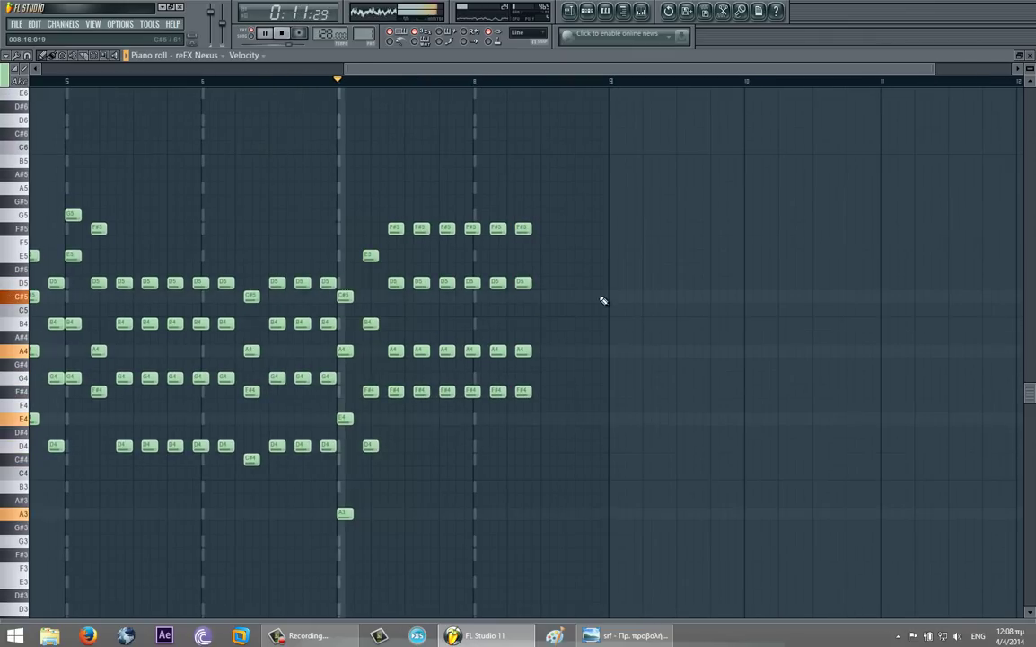
left_click_drag(507, 298, 420, 309)
key("space")
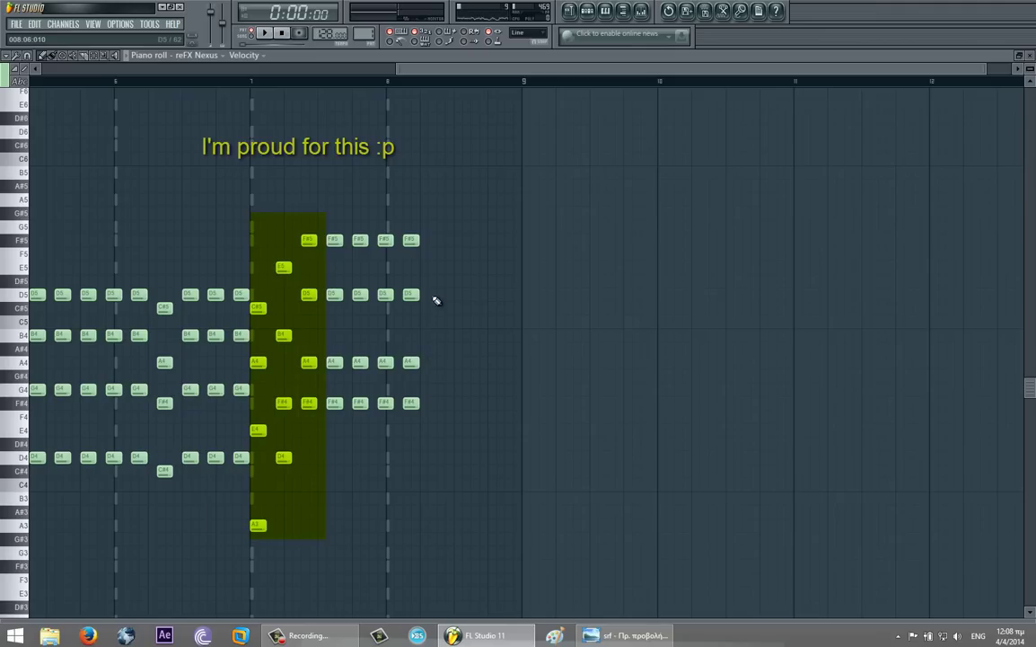
Step: Replace the chord on bar 8's step 6 with E5, C#5, A4 and E4, auditioning it from bar 7
scroll(450, 299, "up", 4)
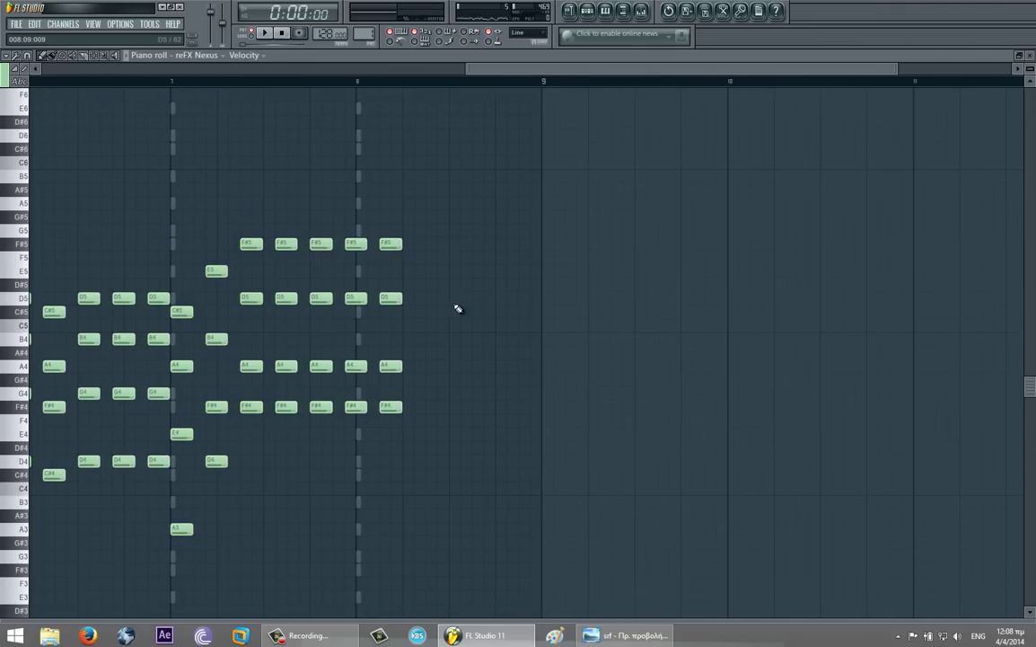
left_click_drag(469, 312, 367, 298)
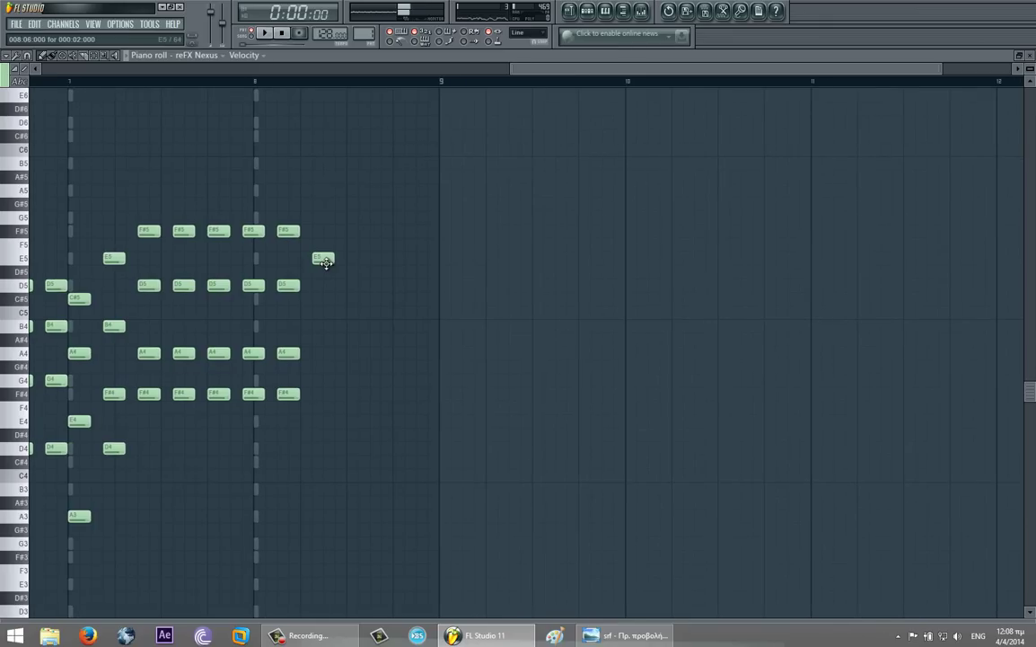
left_click(243, 83)
key("space")
key("space")
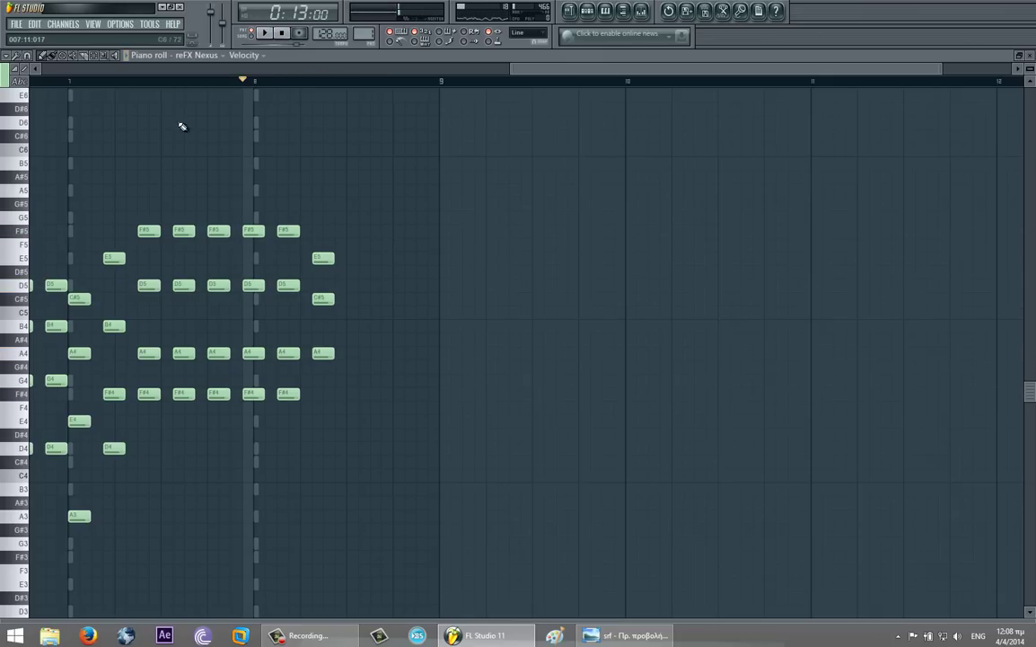
left_click(70, 82)
key("space")
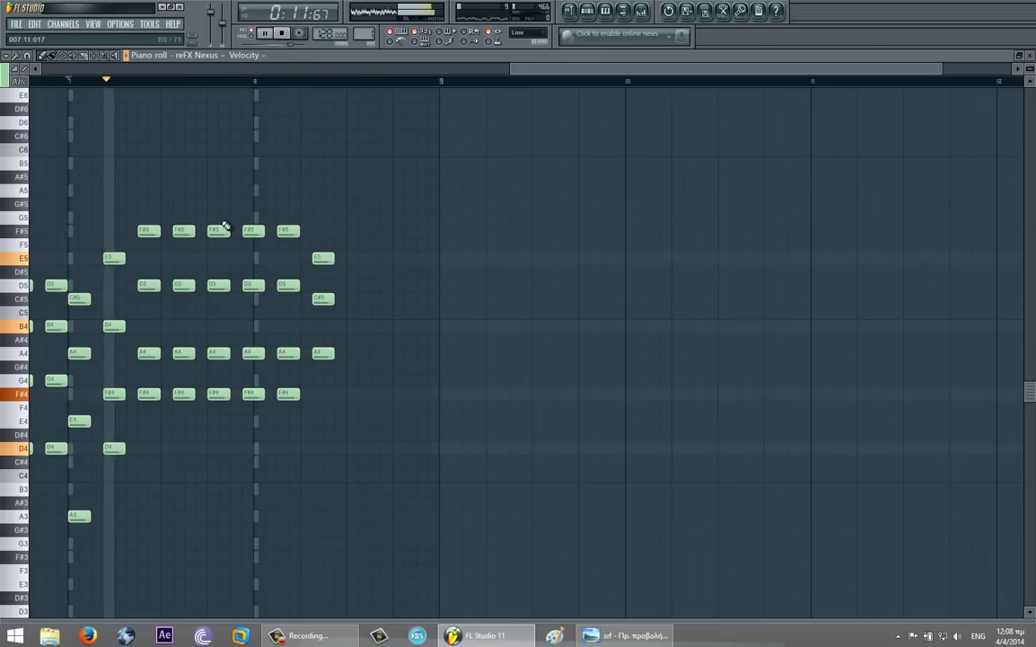
left_click(317, 421)
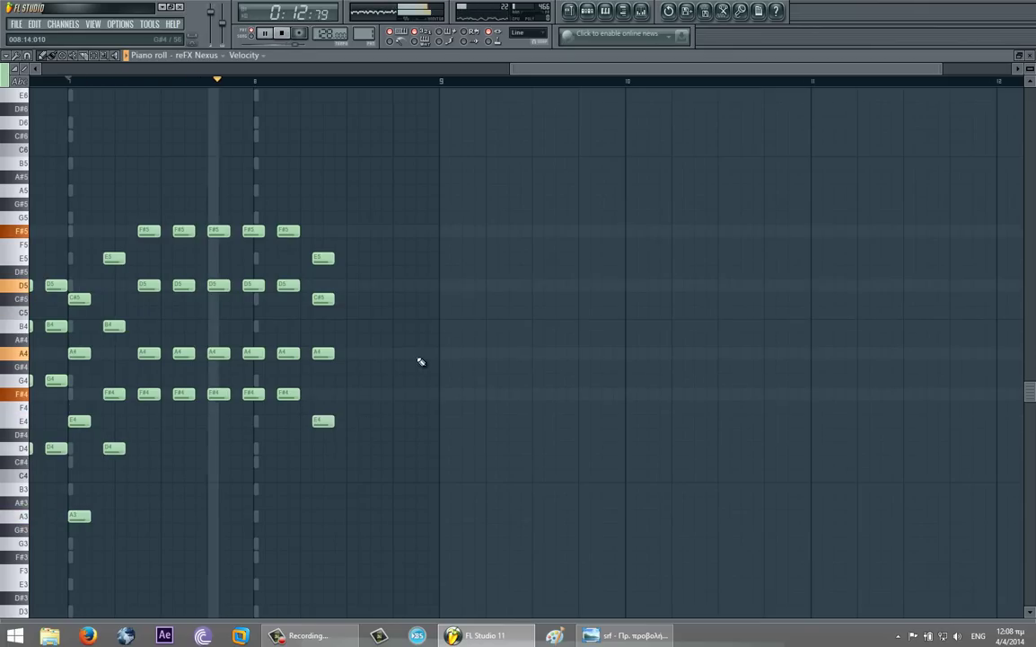
Step: Add a chord of F#5, D5, A4 and F#4 on bar 8's step 9 and play it from bar 7
key("space")
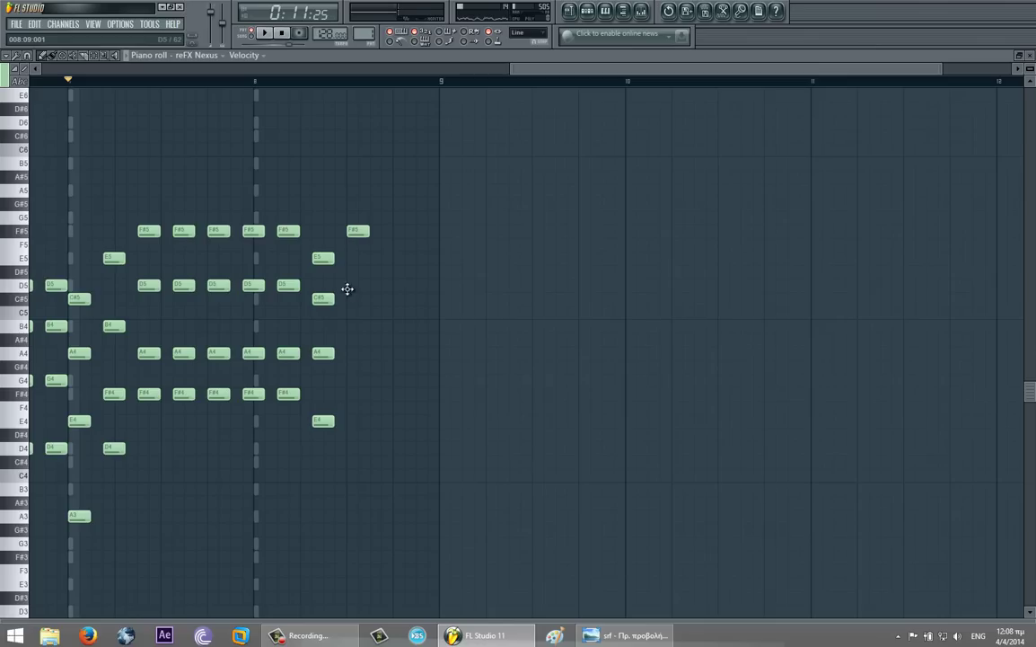
left_click(350, 286)
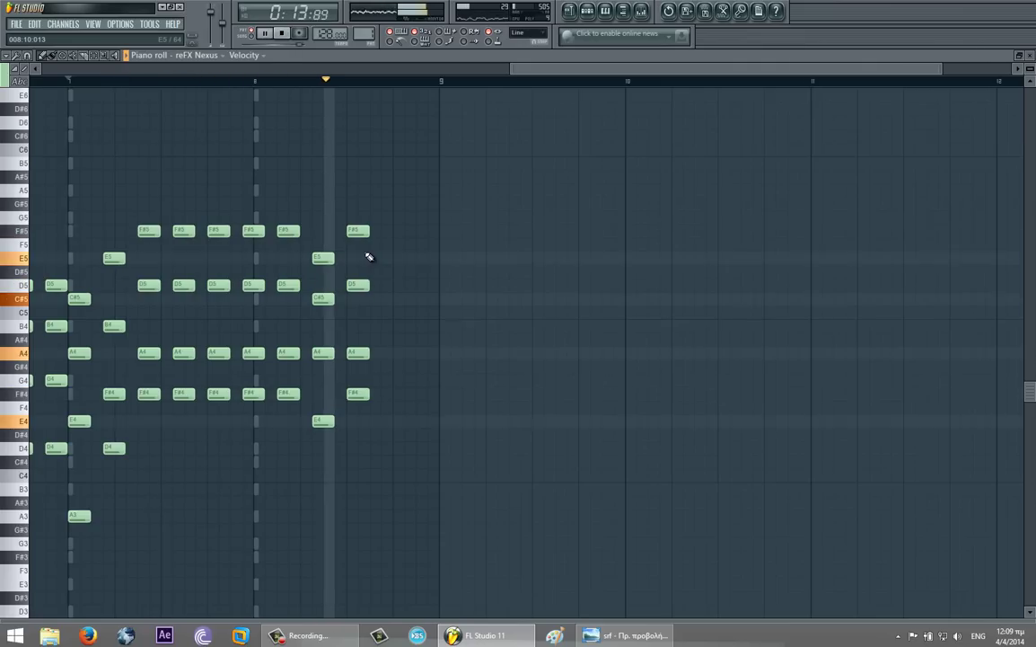
key("space")
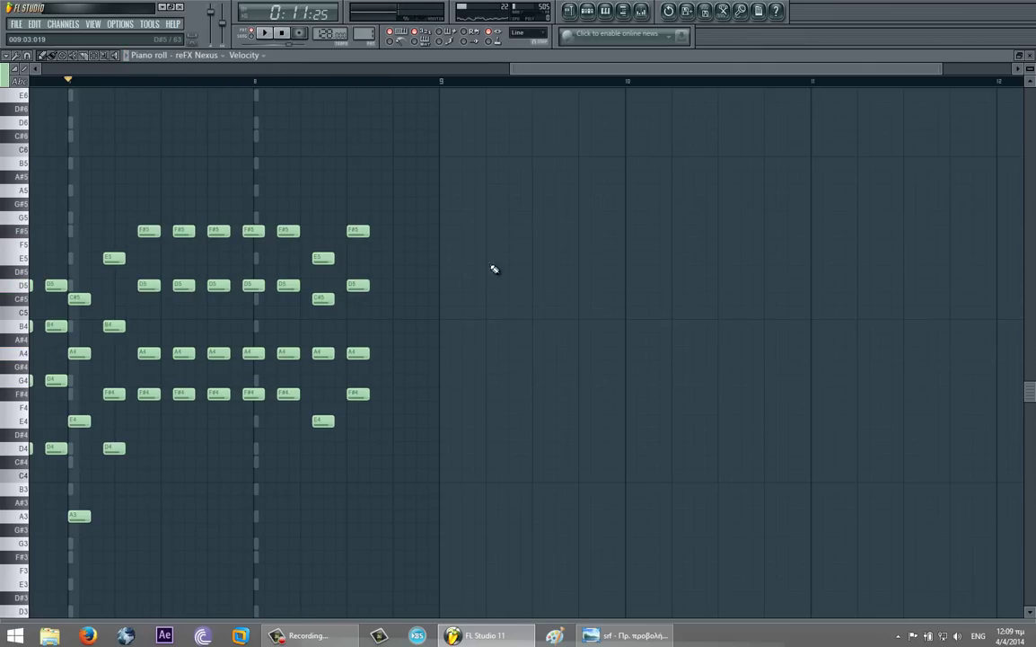
Step: Add a chord of E5, B4, G4 and E4 on bar 8's step 12 and audition it
left_click_drag(492, 267, 447, 234)
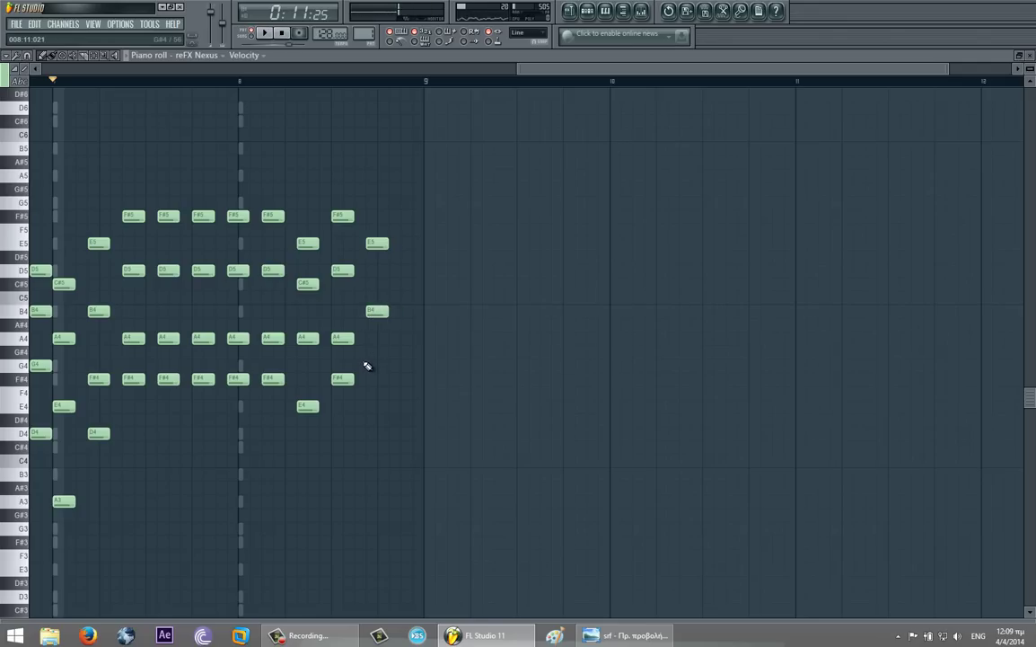
key("space")
left_click(376, 406)
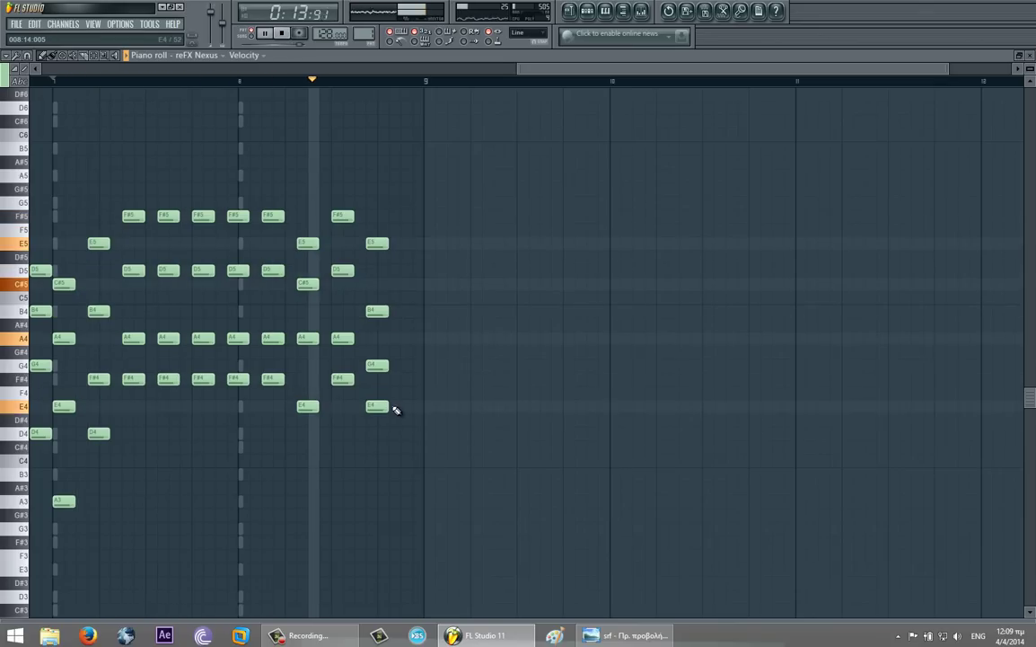
key("space")
Step: Finish bar 8 with a chord of F#5, B4 and F#4 on step 15 during playback from bar 7
left_click_drag(409, 247, 410, 214)
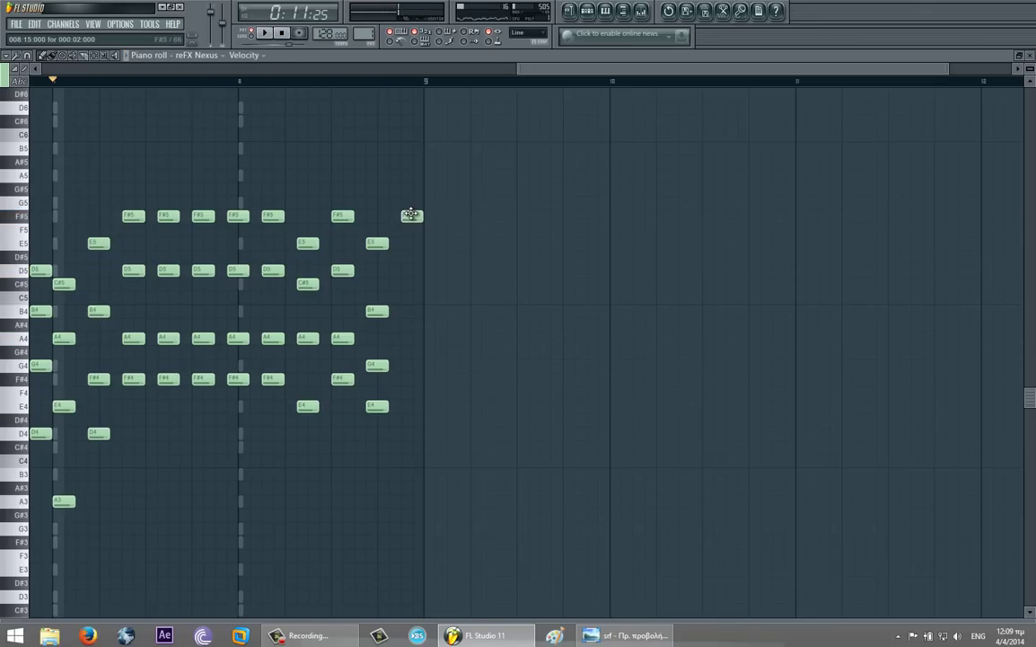
key("space")
left_click(406, 311)
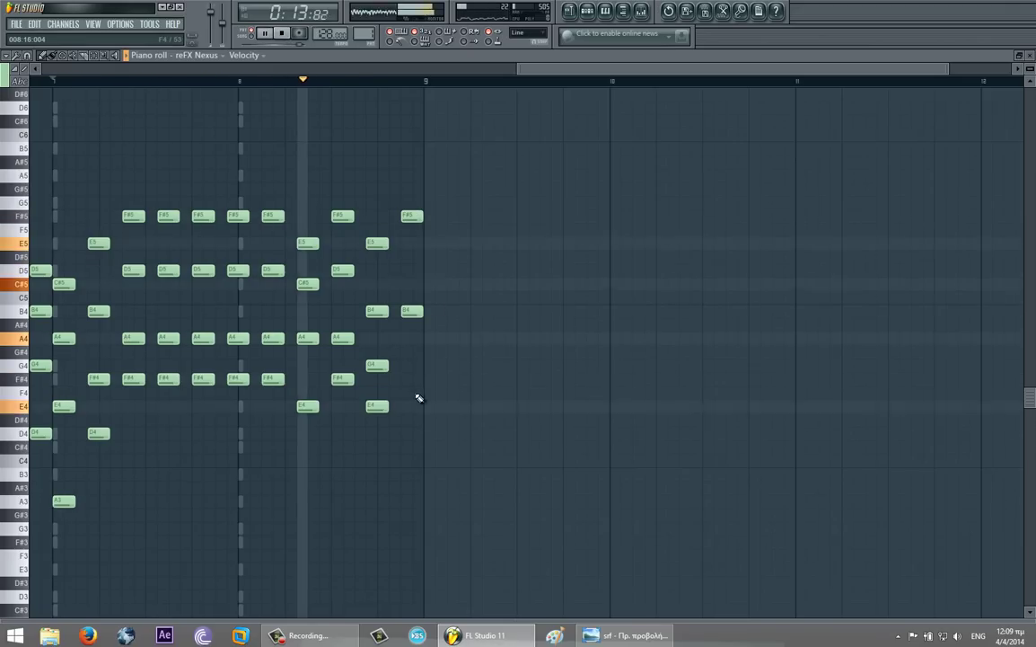
left_click(412, 378)
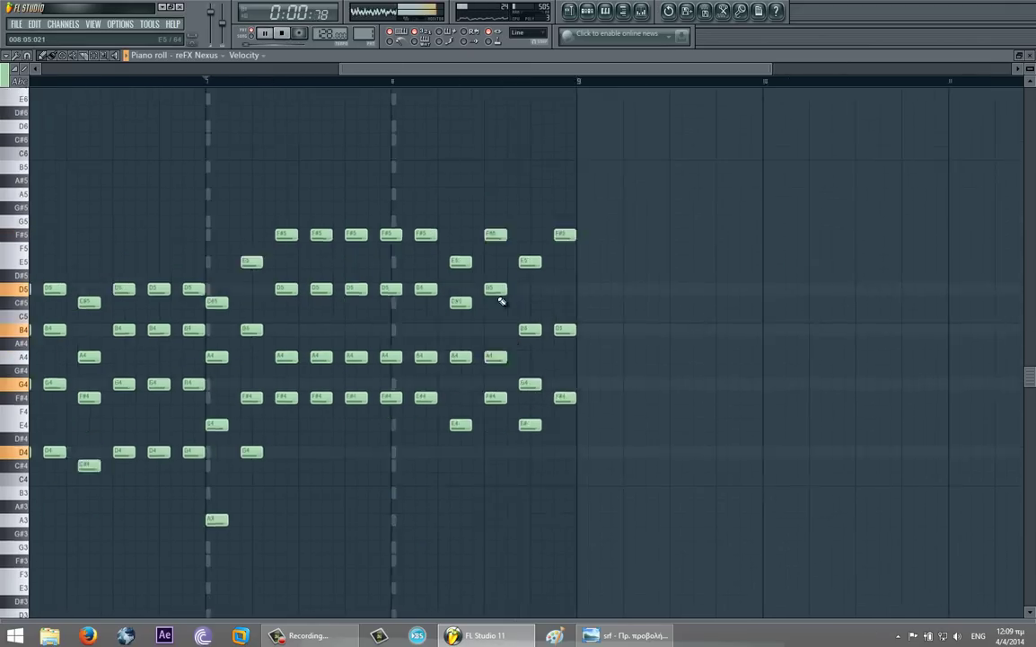
Step: Play the complete eight-bar progression, restore the piano roll to its smaller window and return playback to the start
left_click_drag(476, 362, 322, 270)
scroll(235, 282, "up", 1)
left_click_drag(235, 282, 402, 285)
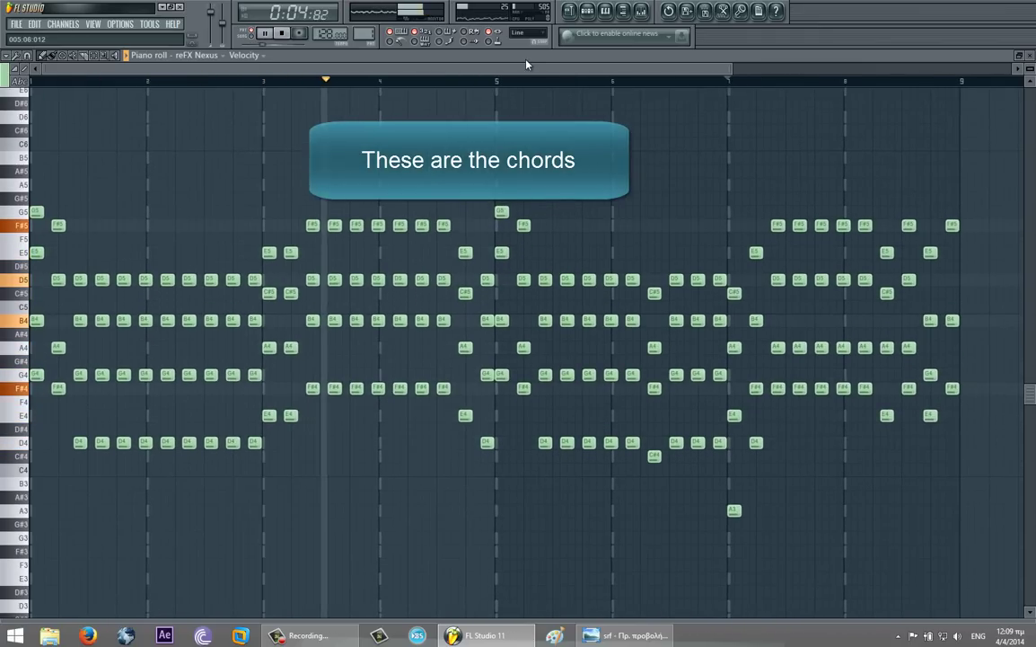
double_click(478, 53)
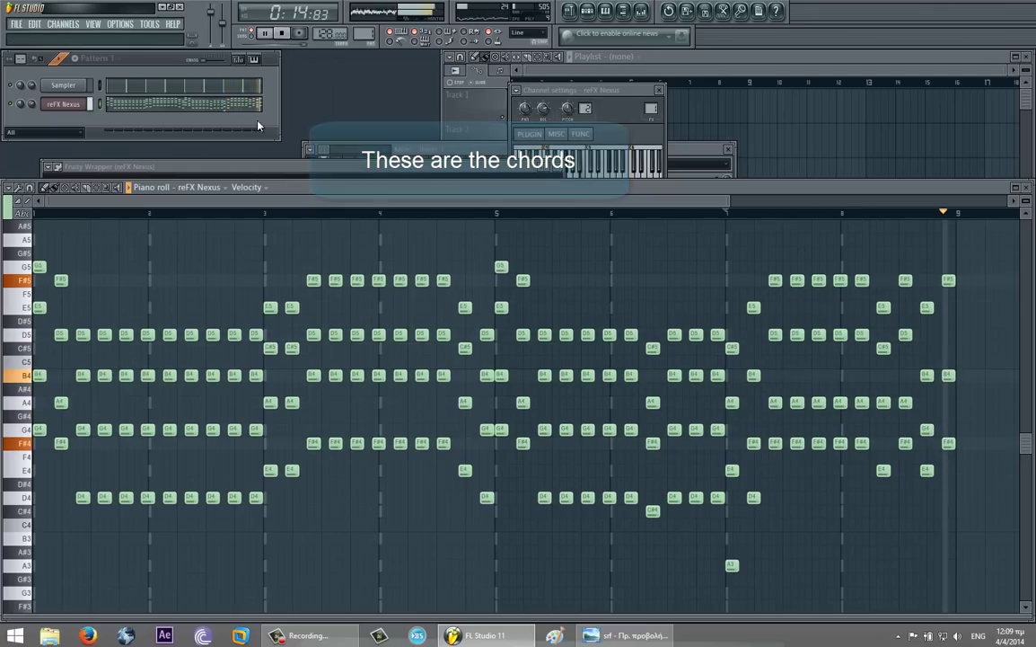
key("space")
scroll(145, 258, "up", 3)
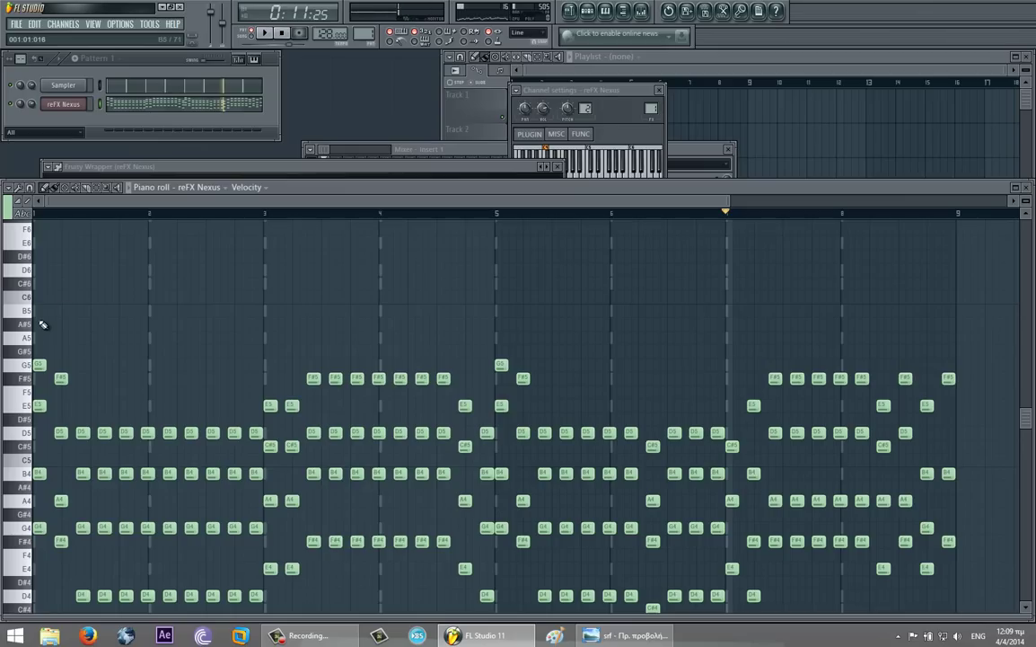
left_click(282, 34)
Step: Try a D6 melody note at the start of bar 1, audition it and delete it
left_click(36, 270)
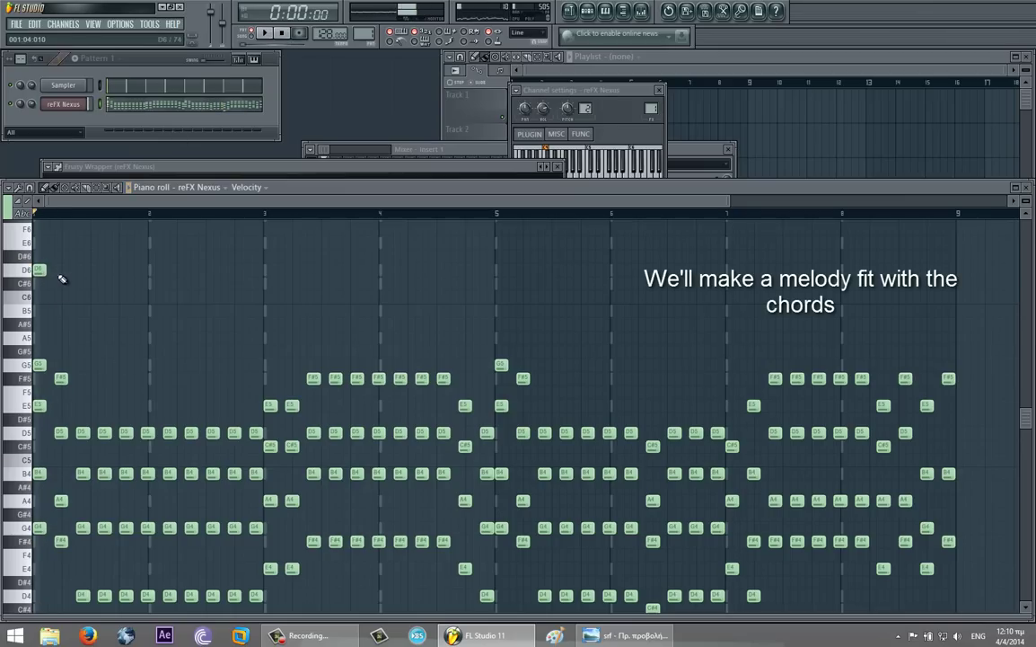
key("space")
key("space")
right_click(62, 270)
right_click(39, 271)
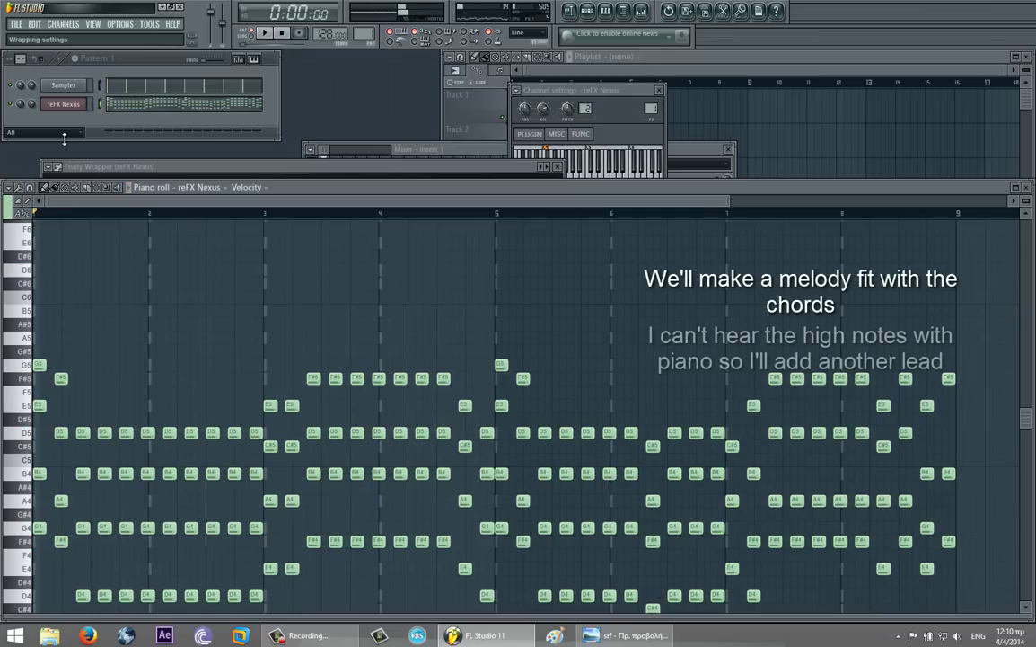
Step: Add a second reFX Nexus channel, paste the existing chord pattern into it and play it
left_click(61, 24)
mouse_move(58, 34)
left_click(190, 548)
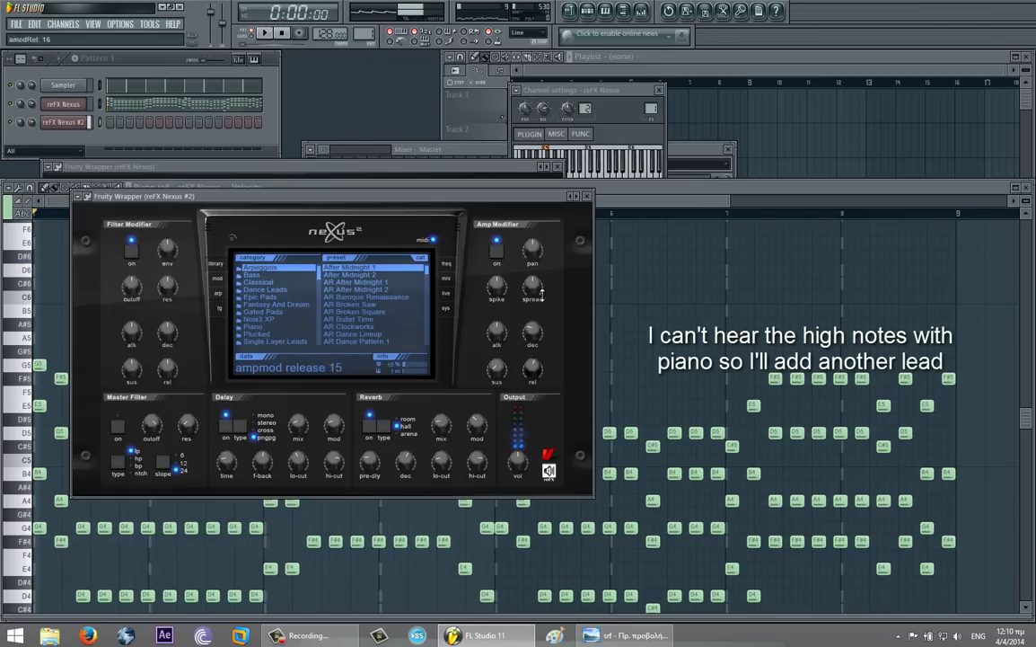
left_click(100, 127)
key("ctrl+v")
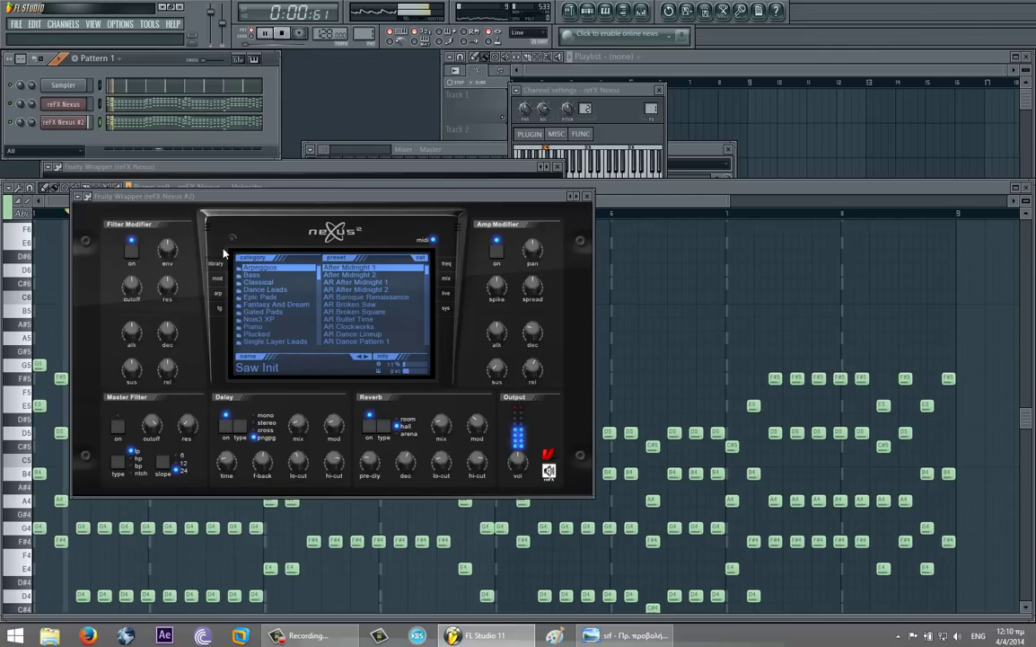
left_click_drag(382, 199, 448, 200)
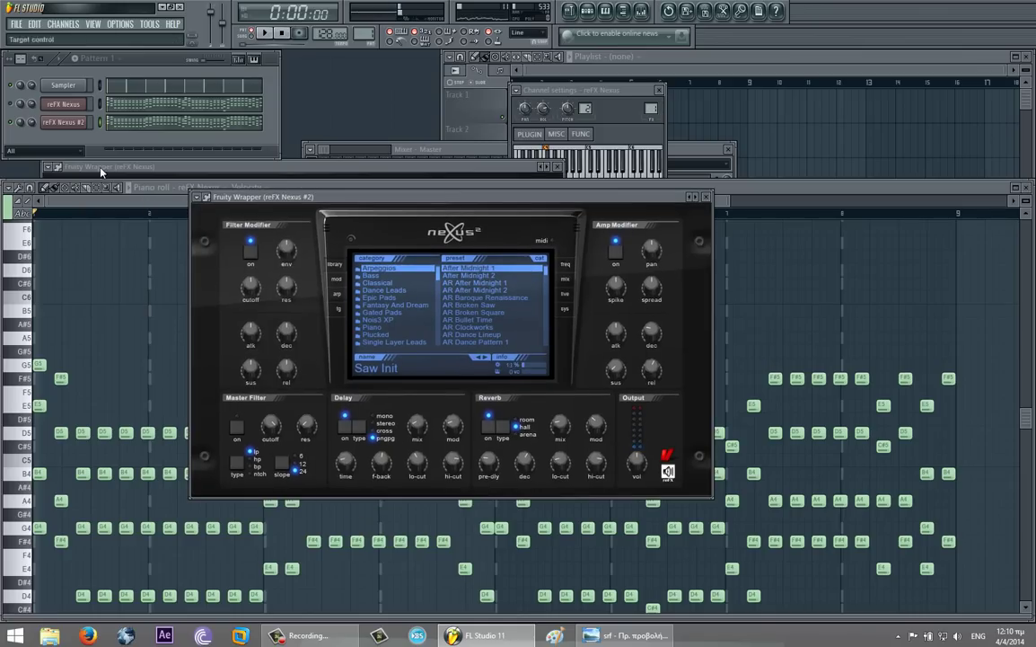
Step: Browse the second Nexus's preset categories and audition Another World and Butterfield from Dance Leads
left_click(400, 312)
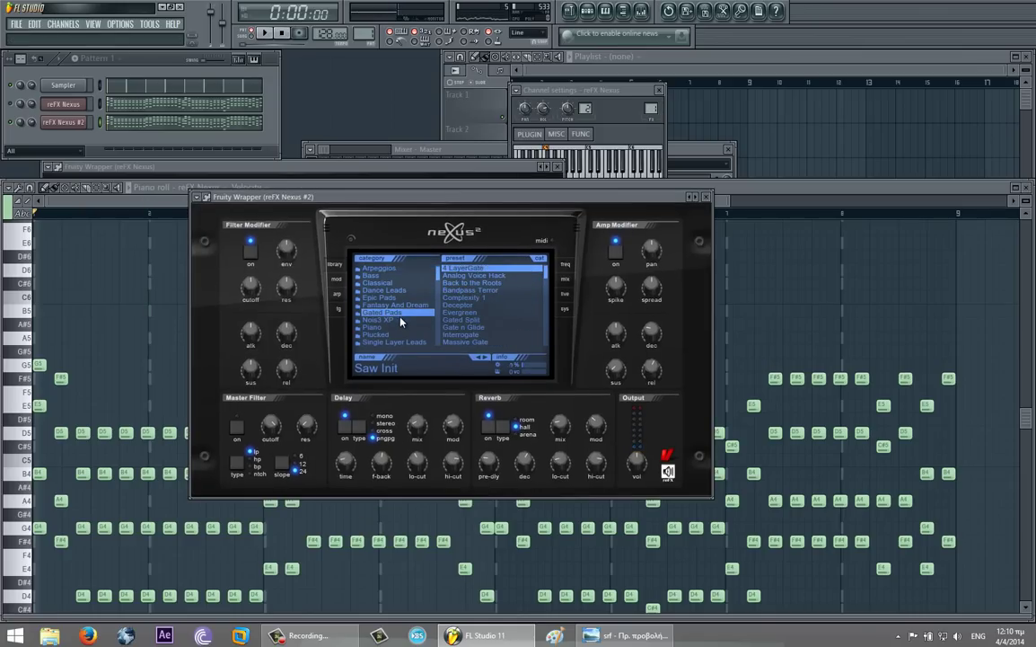
left_click(389, 320)
left_click(391, 291)
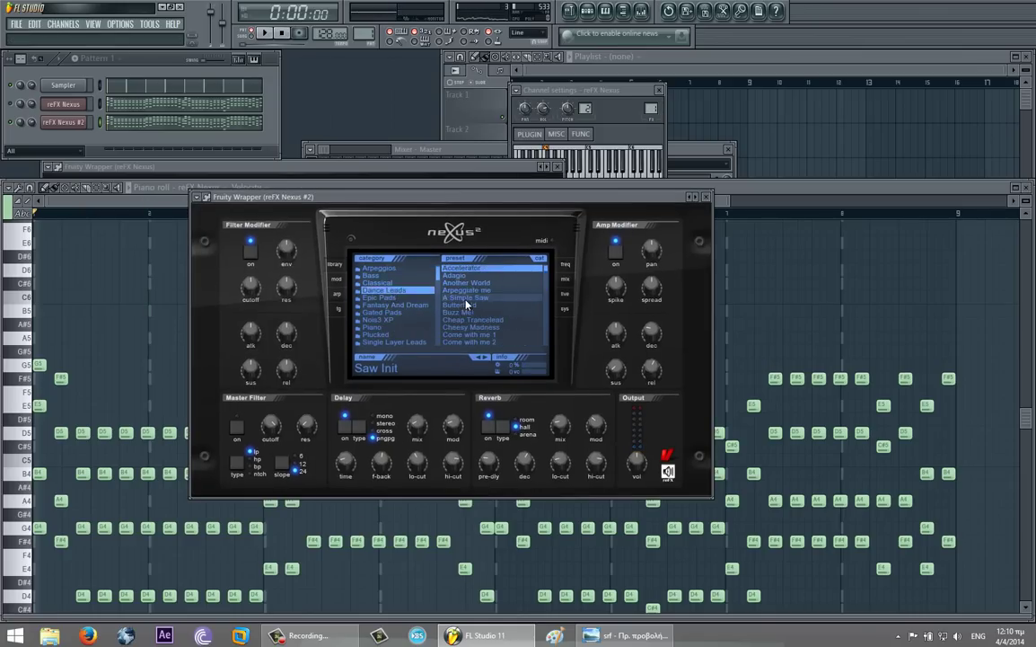
left_click(459, 282)
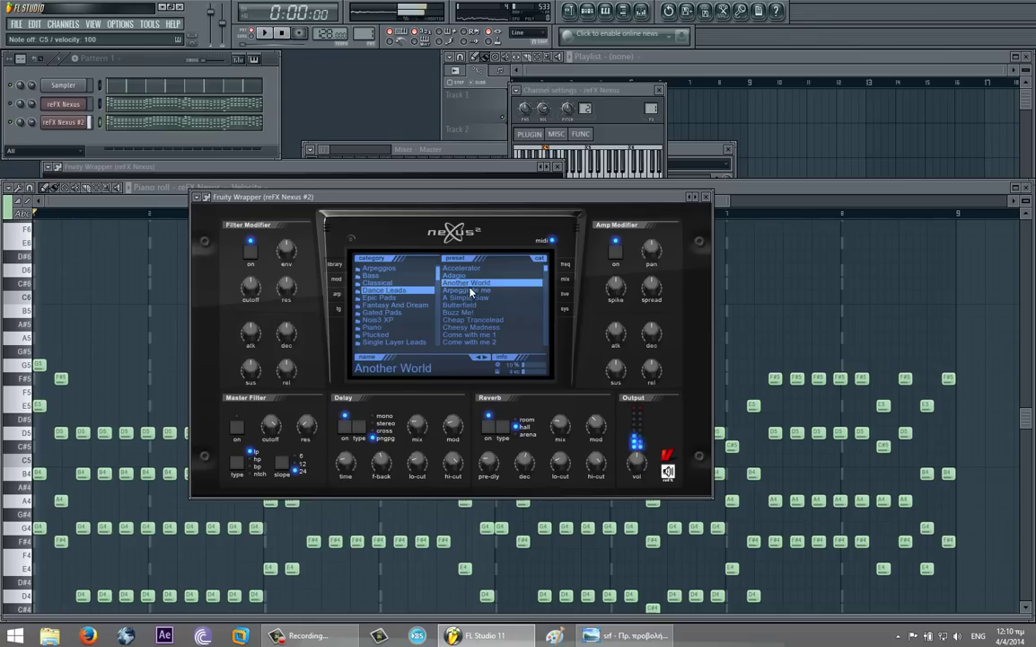
left_click(479, 305)
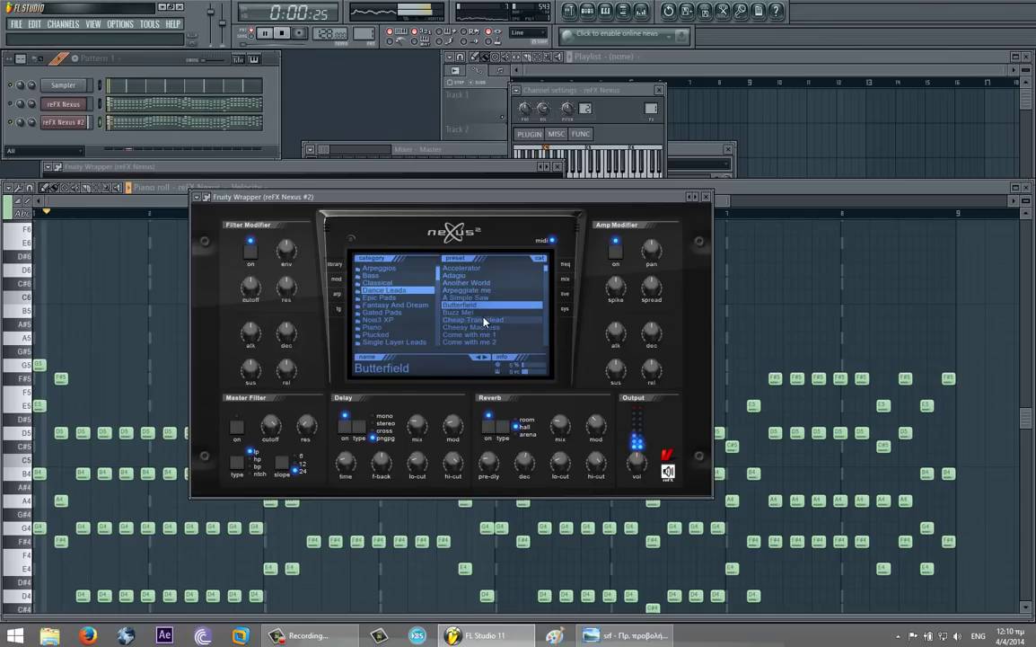
left_click(82, 126)
left_click(554, 178)
left_click(549, 155)
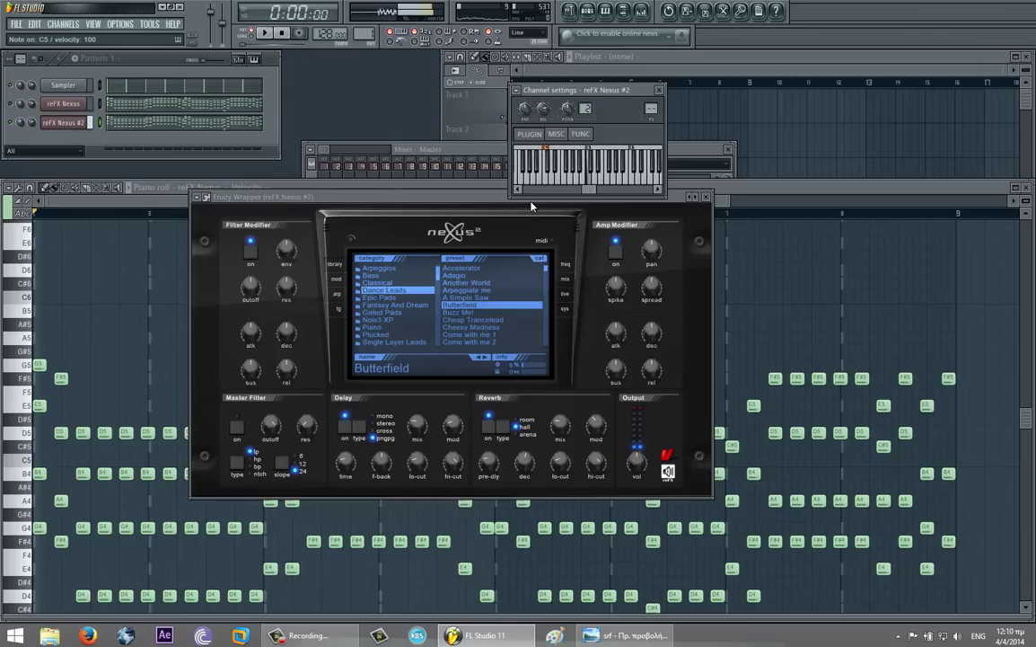
Step: Audition Buzz Me! and load the Dance Leads preset Come with me 1 on the second Nexus
left_click(506, 313)
left_click(493, 328)
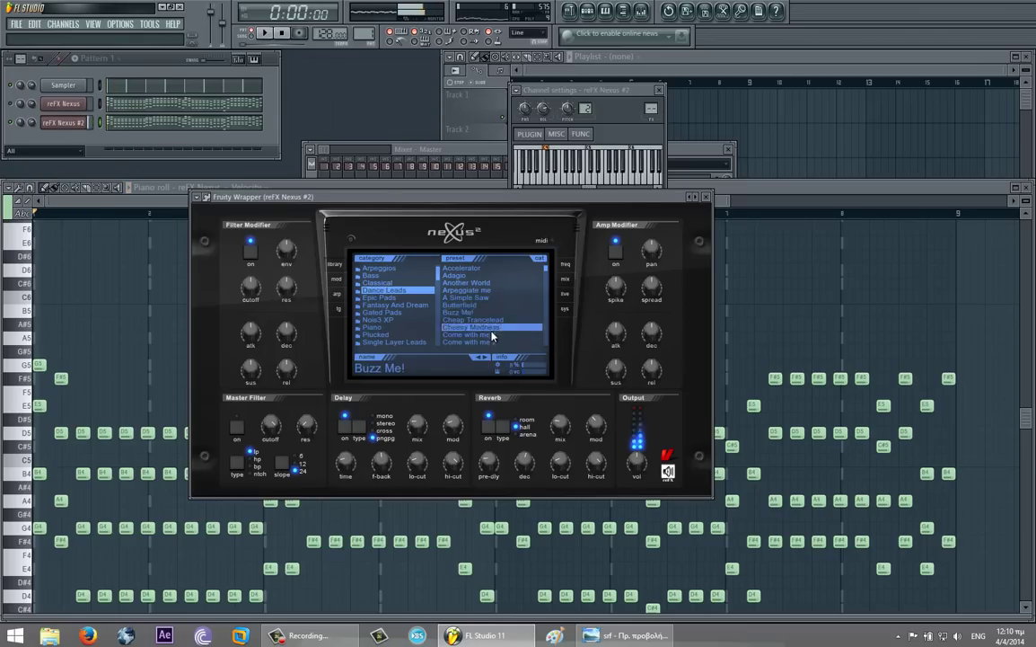
left_click(510, 334)
key("space")
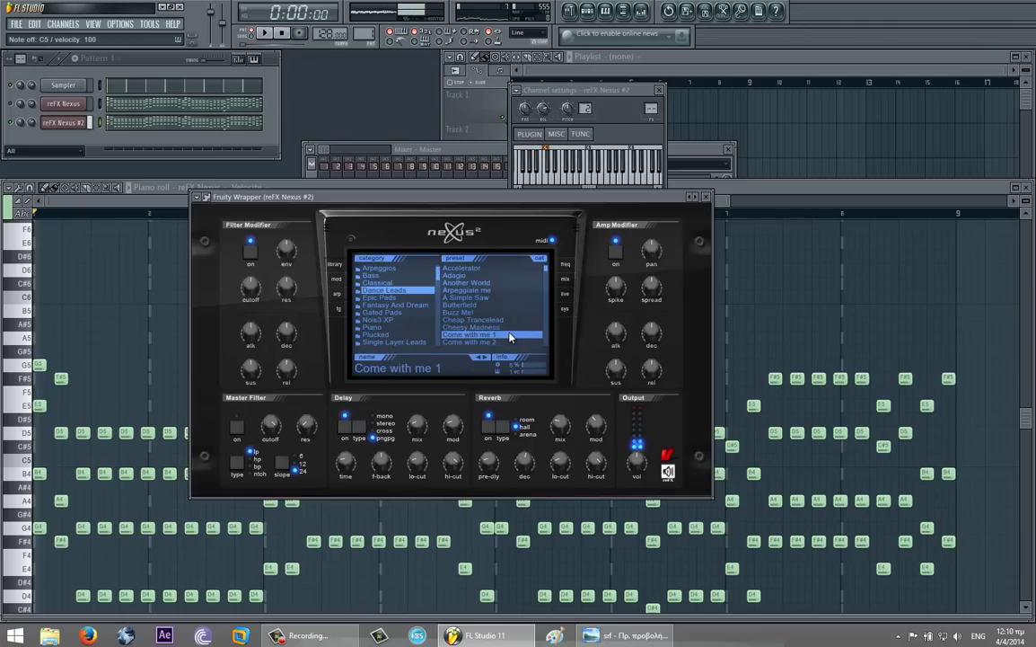
Step: Adjust the preset's amp sustain, decay and release during playback, switch off its delay and toggle its reverb off and on
scroll(517, 328, "down", 4)
left_click_drag(617, 373, 618, 419)
mouse_move(652, 334)
left_mouse_down()
mouse_move(652, 378)
mouse_move(651, 332)
left_mouse_up()
left_click(344, 430)
left_click(489, 428)
key("space")
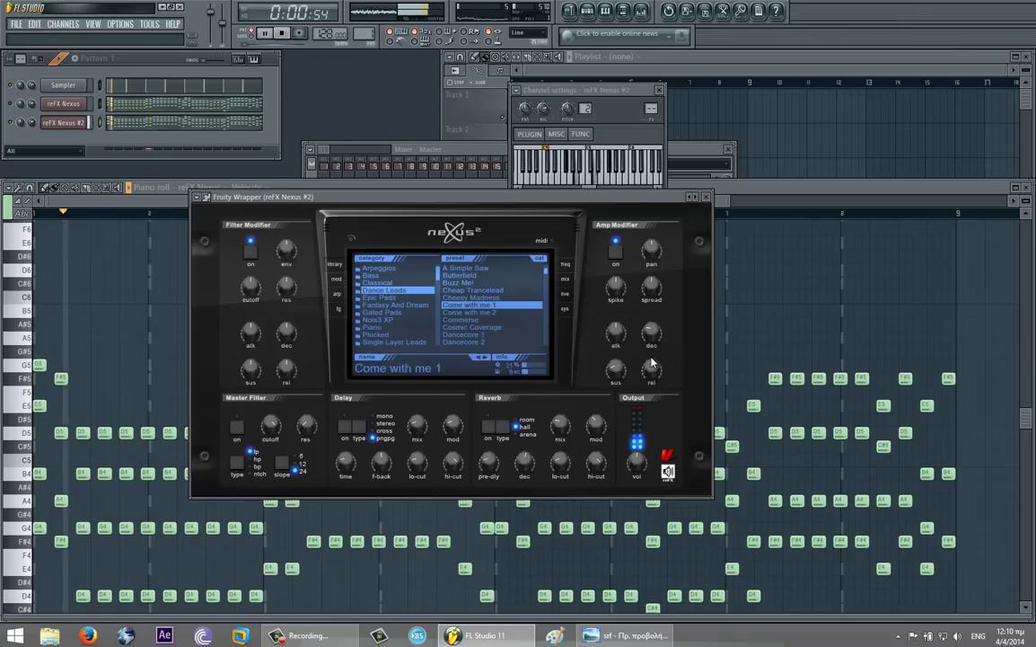
mouse_move(654, 330)
left_mouse_down()
mouse_move(653, 351)
mouse_move(657, 329)
left_mouse_up()
left_click_drag(653, 369, 615, 310)
left_click(491, 428)
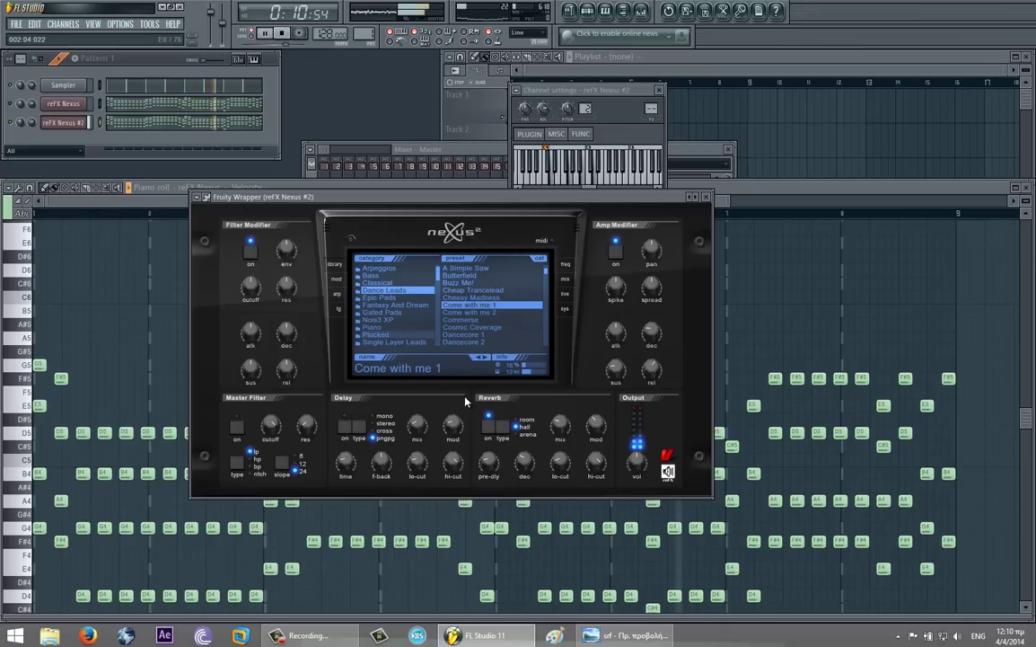
Step: Compare both Nexus channels in playback, check the first channel's piano preset and mute that channel
left_click(116, 320)
scroll(95, 321, "up", 1)
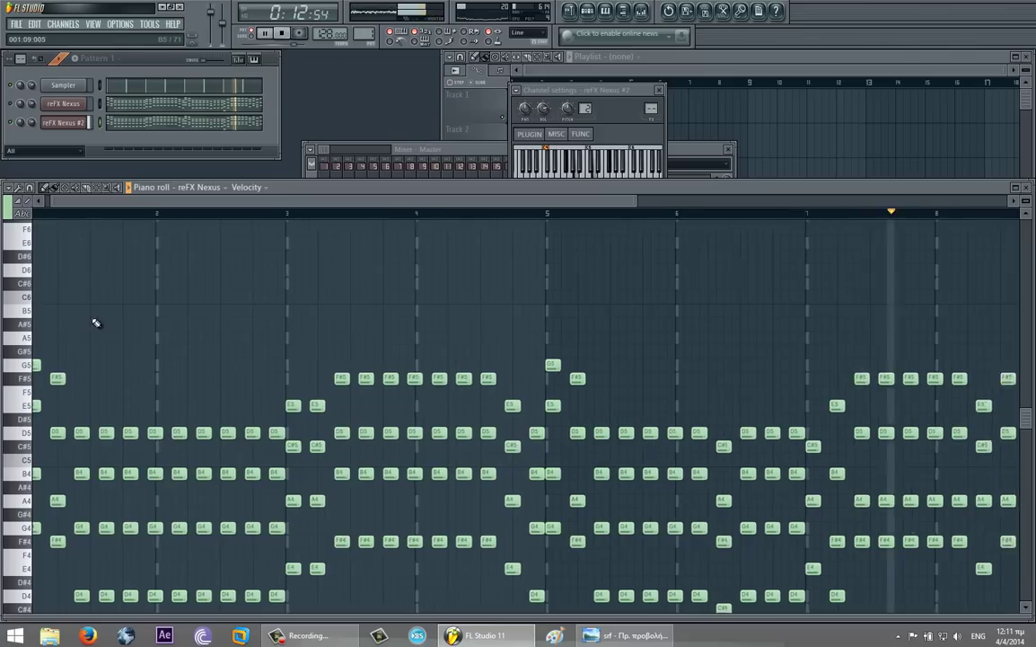
left_click(67, 126)
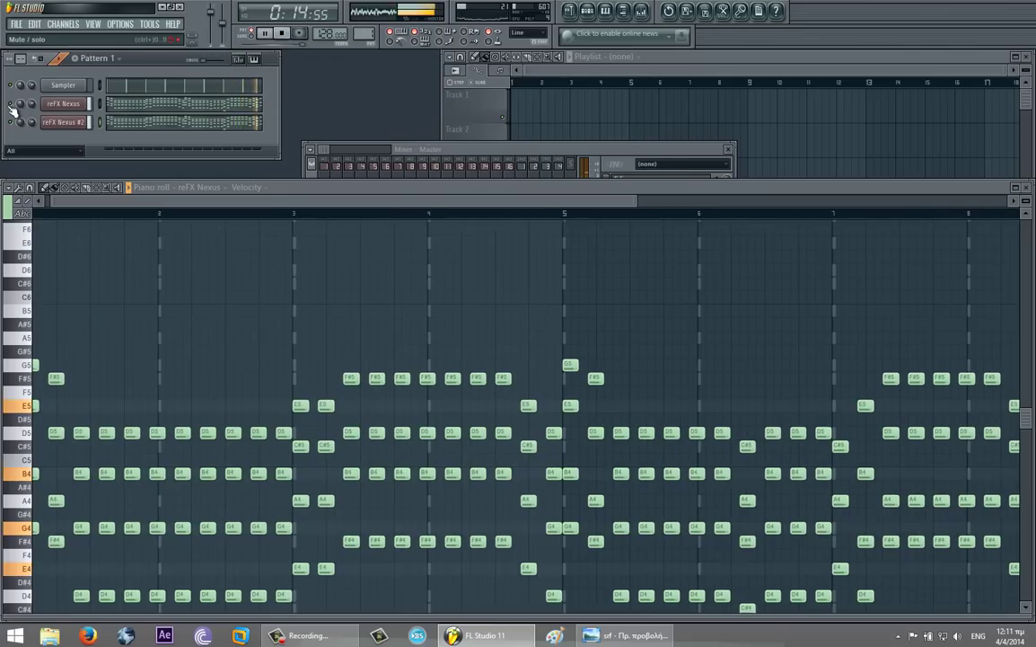
left_click(62, 105)
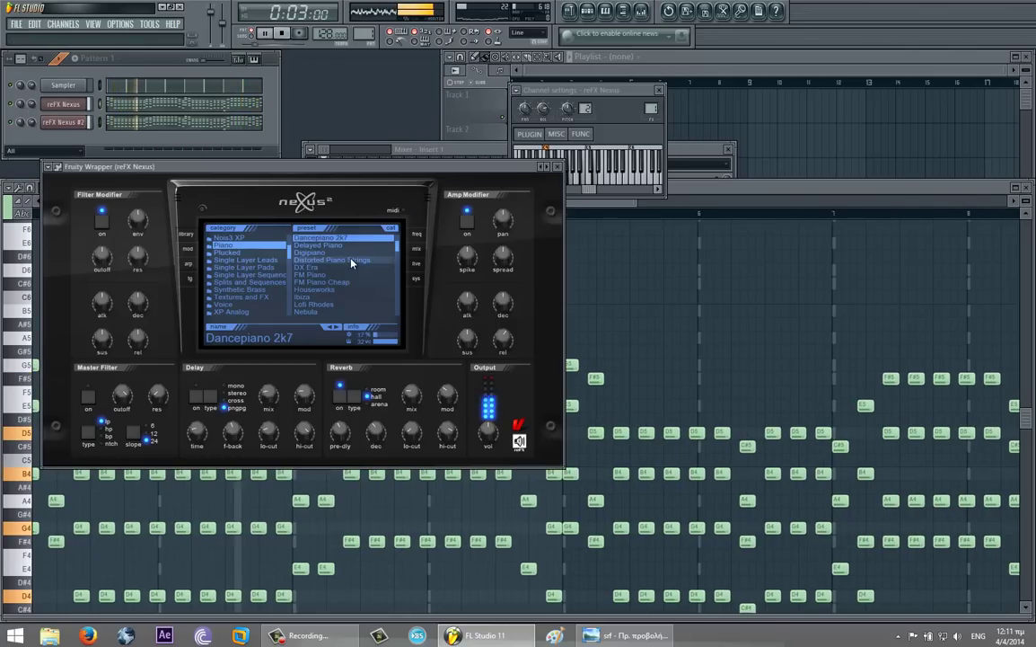
left_click(74, 106)
left_click(10, 104)
key("space")
Step: Open the second Nexus channel's notes in the piano roll, bring the space above the chords into view and audition the pattern
left_click_drag(327, 419, 90, 331)
key("space")
key("space")
key("space")
left_click(114, 126)
key("space")
left_click_drag(149, 396, 160, 573)
left_click_drag(101, 402, 139, 379)
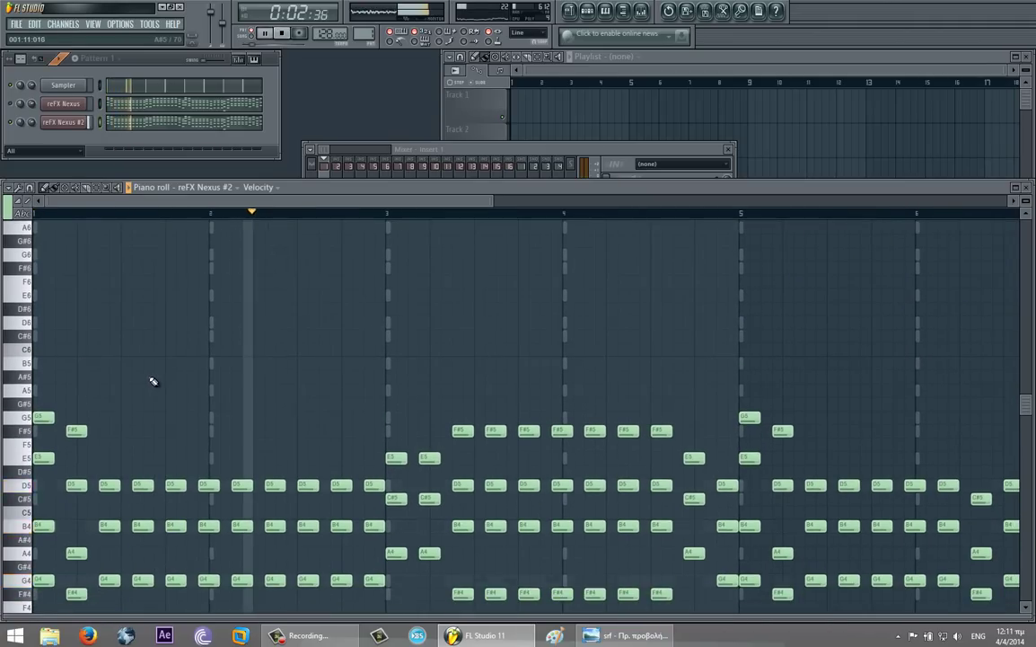
key("space")
Step: Apply Quick legato to the second Nexus channel's chord notes and play the result
left_click(15, 190)
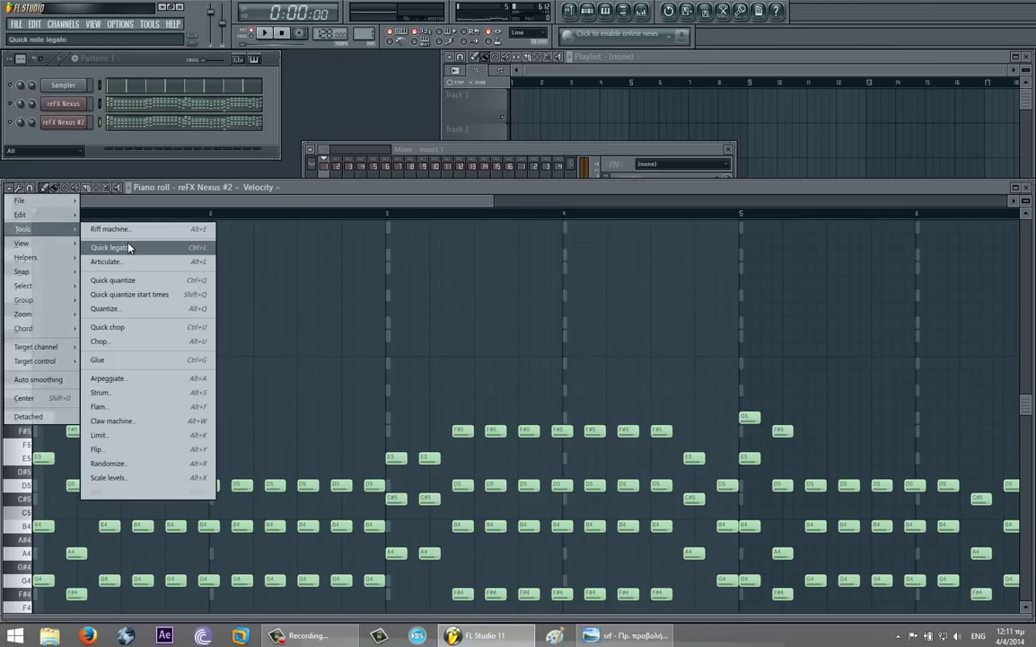
left_click(355, 279)
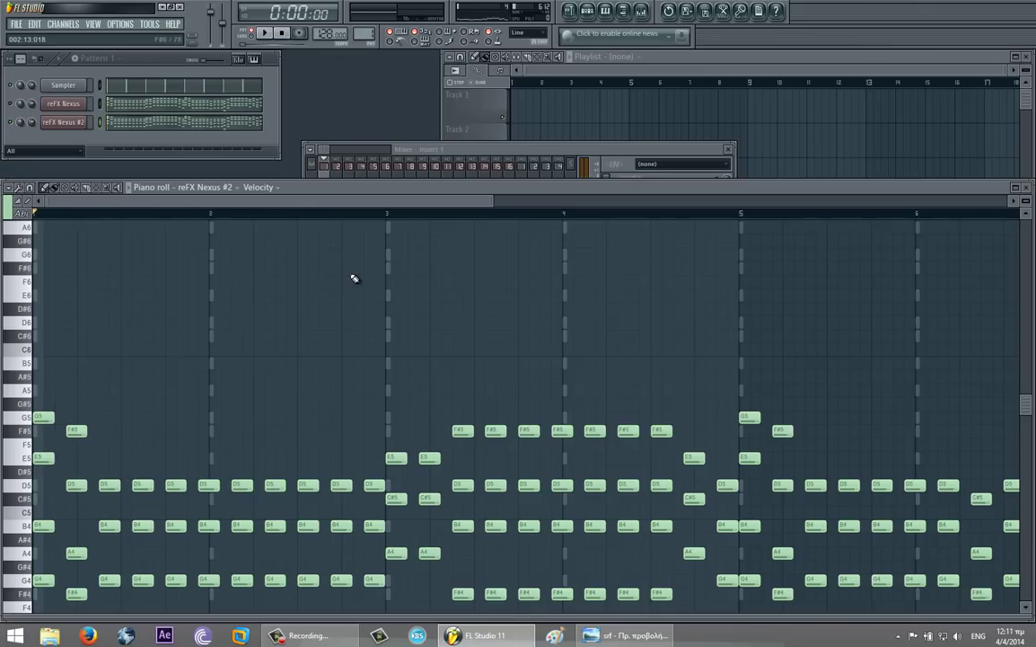
key("space")
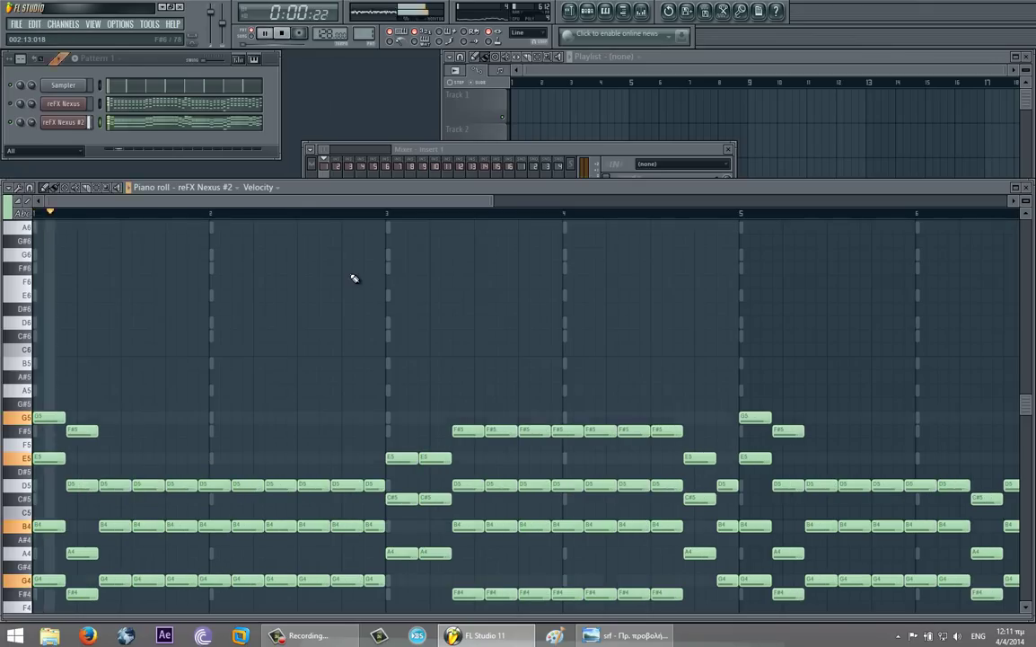
Step: Place three-step D6 melody notes on steps 1 and 4 of bar 1 and audition them
key("space")
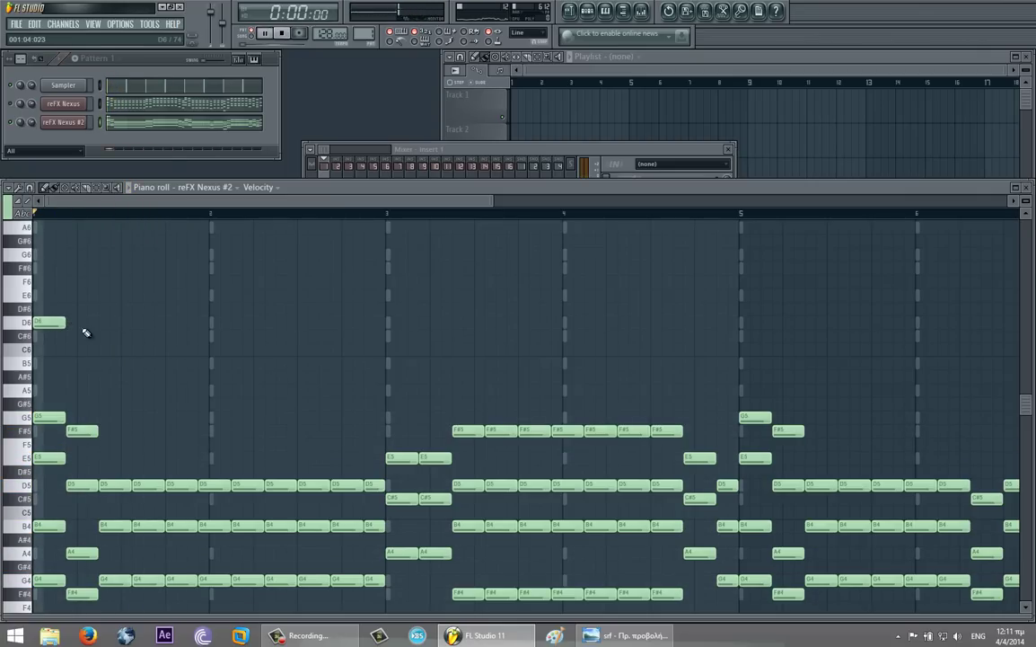
left_click_drag(87, 323, 77, 324)
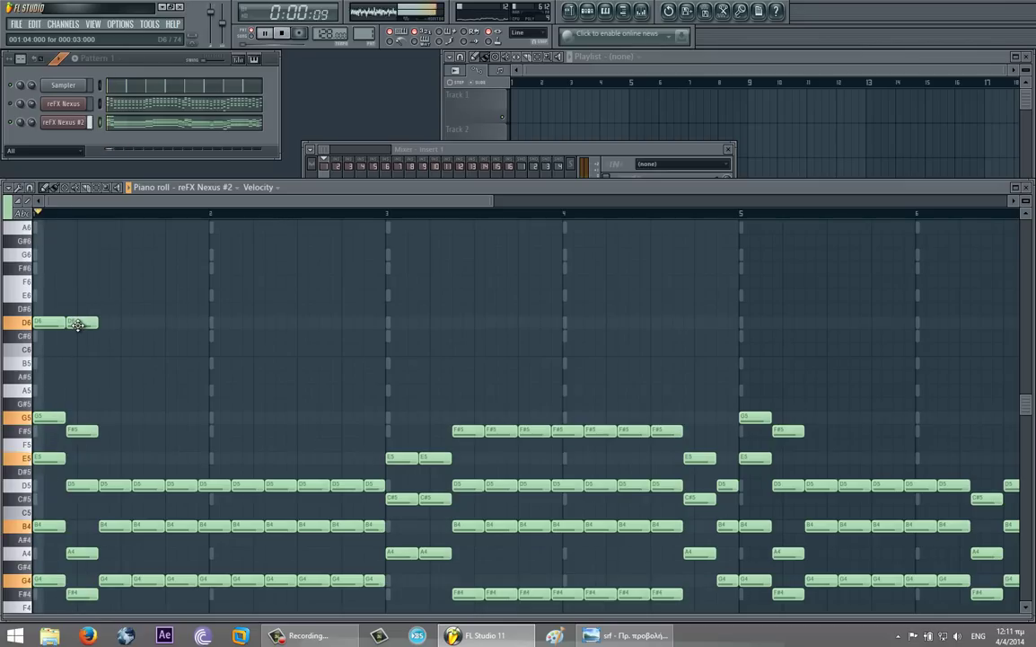
key("space")
key("space")
Step: Add three-step B5 melody notes on steps 7, 10 and 13 of bar 1 and audition the phrase
left_click(107, 363)
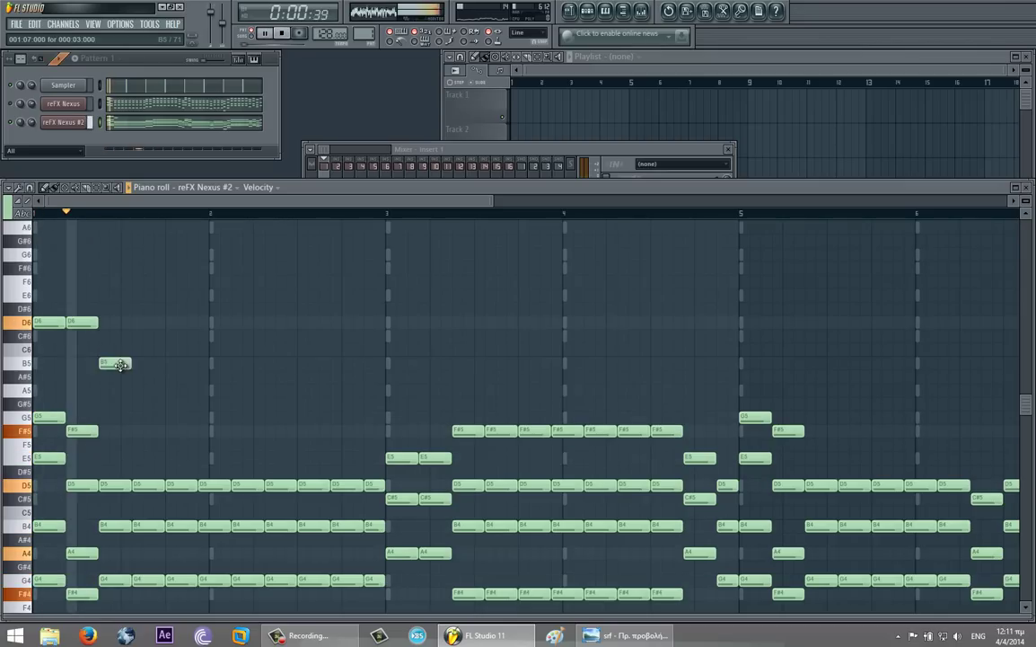
key("space")
key("space")
left_click(139, 364)
left_click(171, 363)
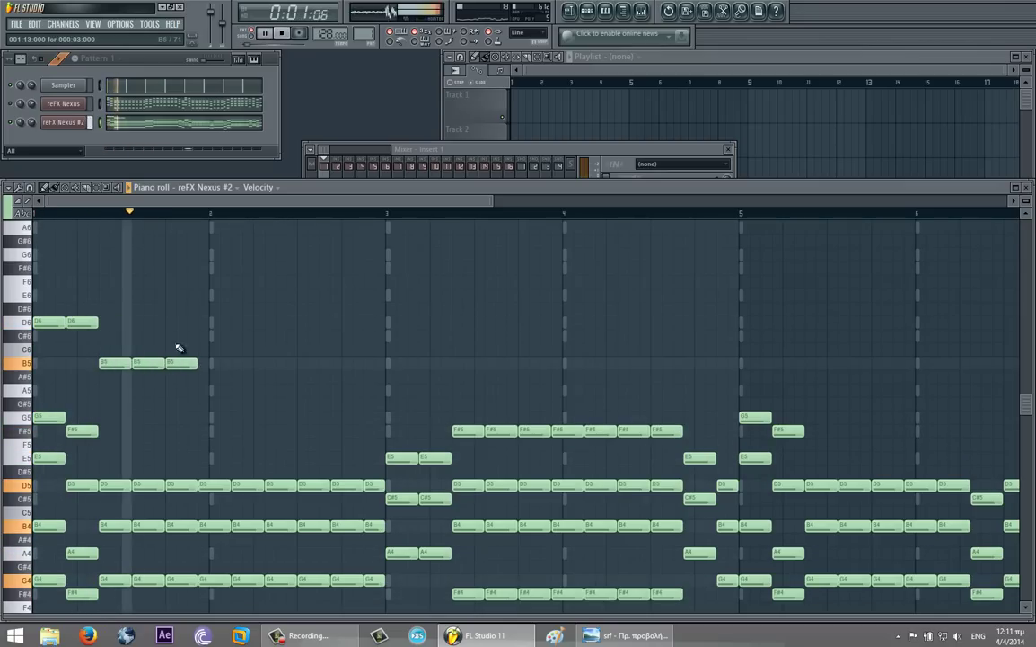
key("space")
key("space")
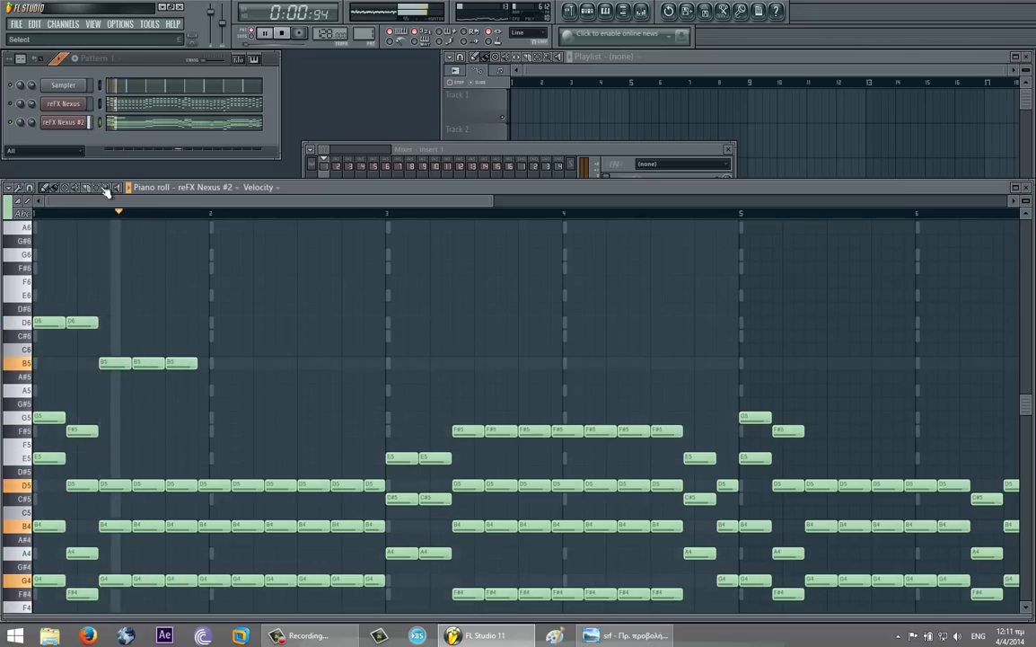
key("space")
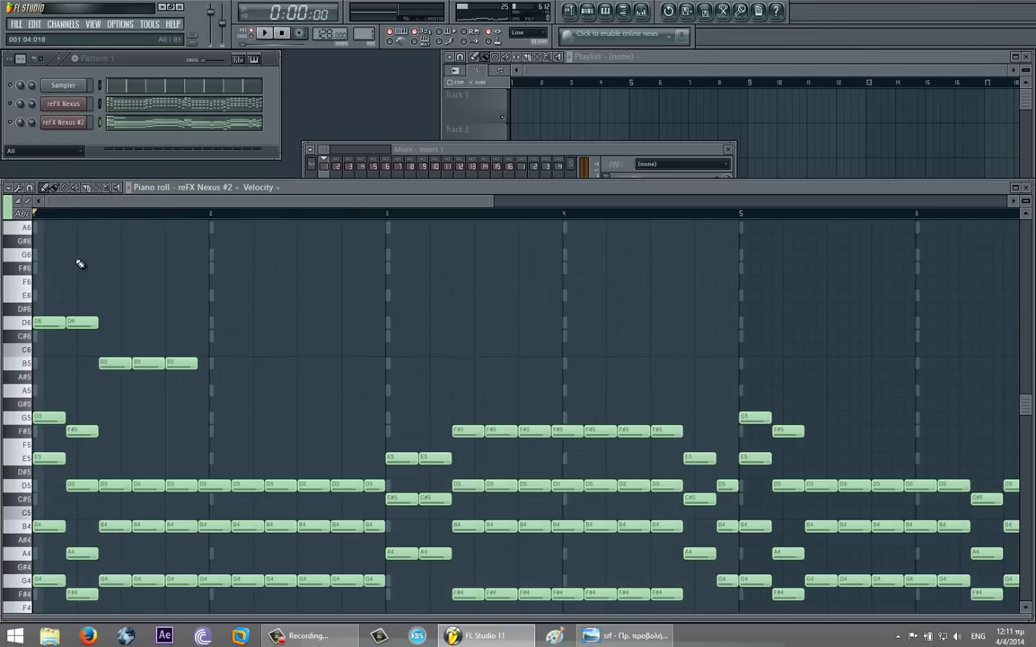
Step: Continue the melody with B5 on bar 1's step 16, then B5, A5 and B5 on bar 2's steps 3, 6 and 9
scroll(116, 382, "down", 1)
key("space")
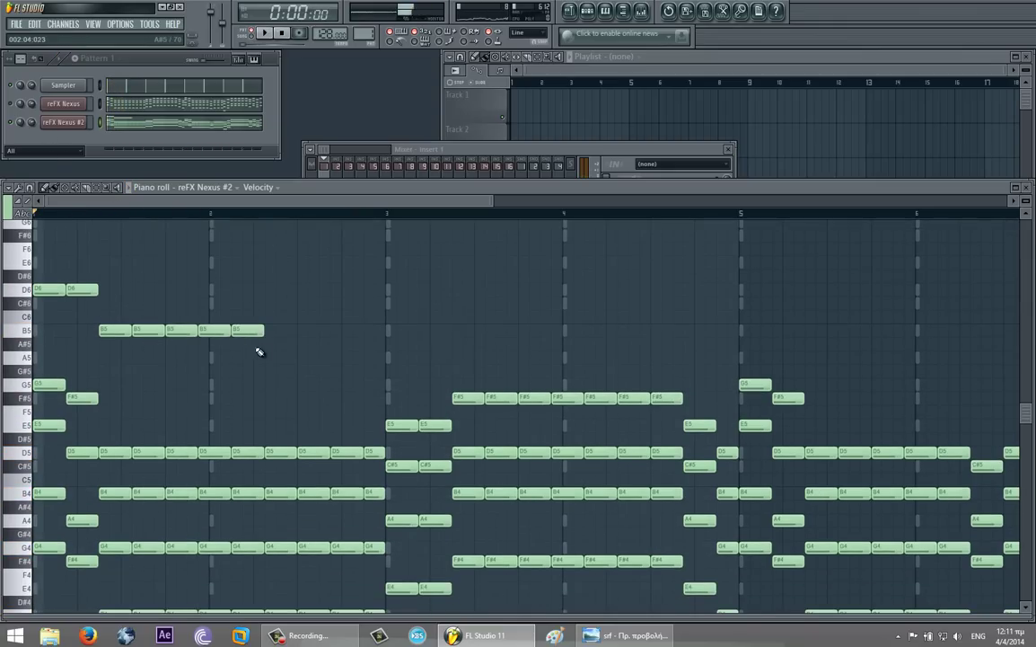
left_click(304, 330)
key("space")
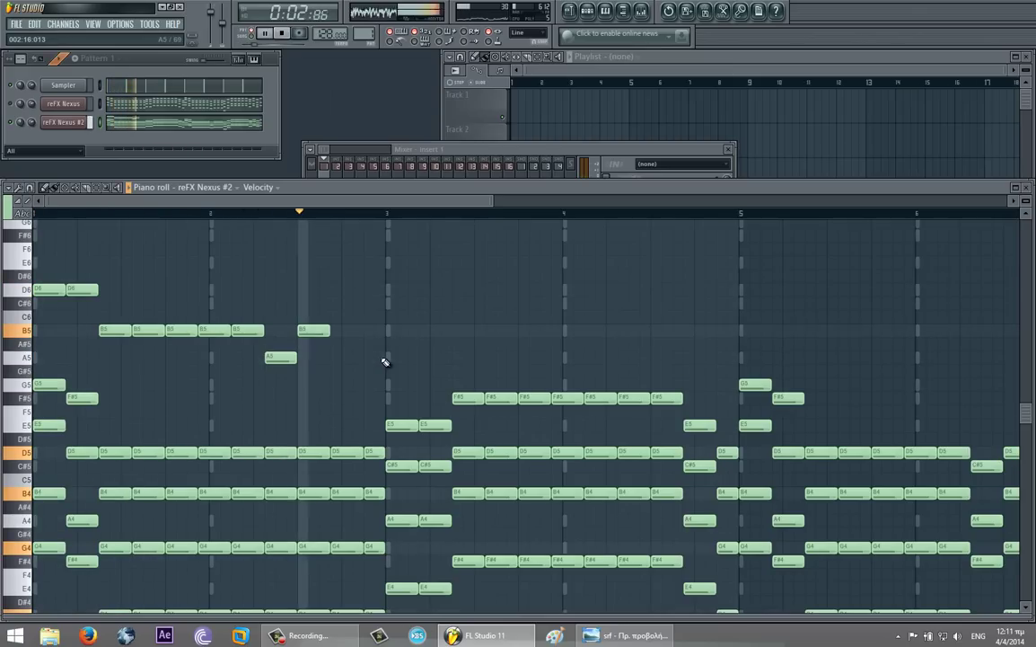
Step: Add B5 notes on bar 2's steps 12 and 15, shortening the last one to two steps, and audition the phrase
key("space")
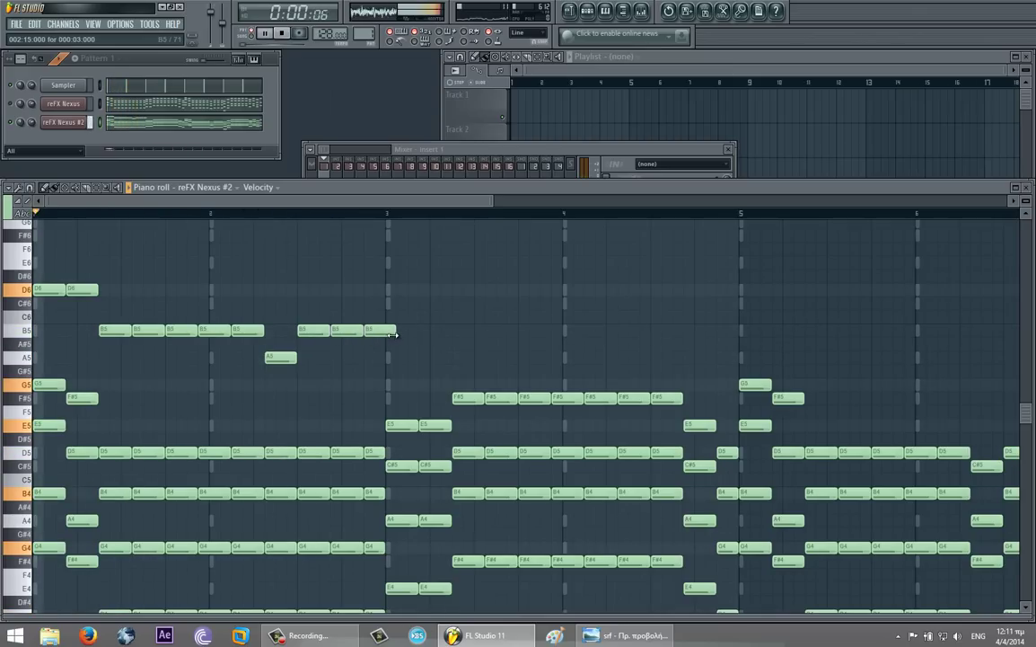
left_click(400, 335)
right_click(405, 333)
left_click_drag(393, 333, 387, 335)
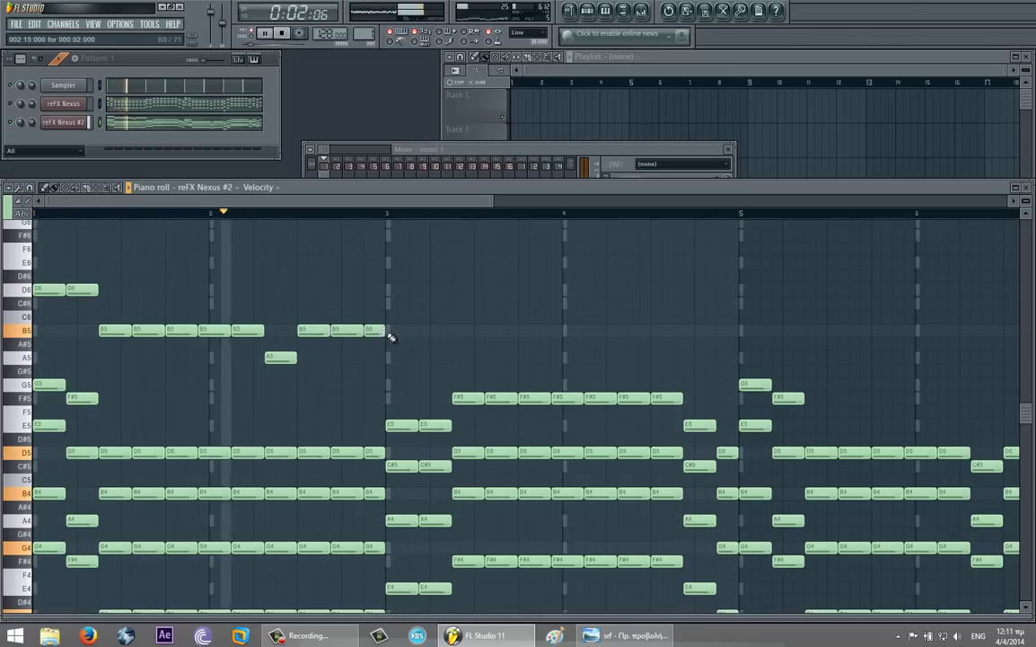
key("space")
Step: Load the Commerse preset on the second Nexus, switch off its delay and lower its amp decay to about -78
left_click(65, 122)
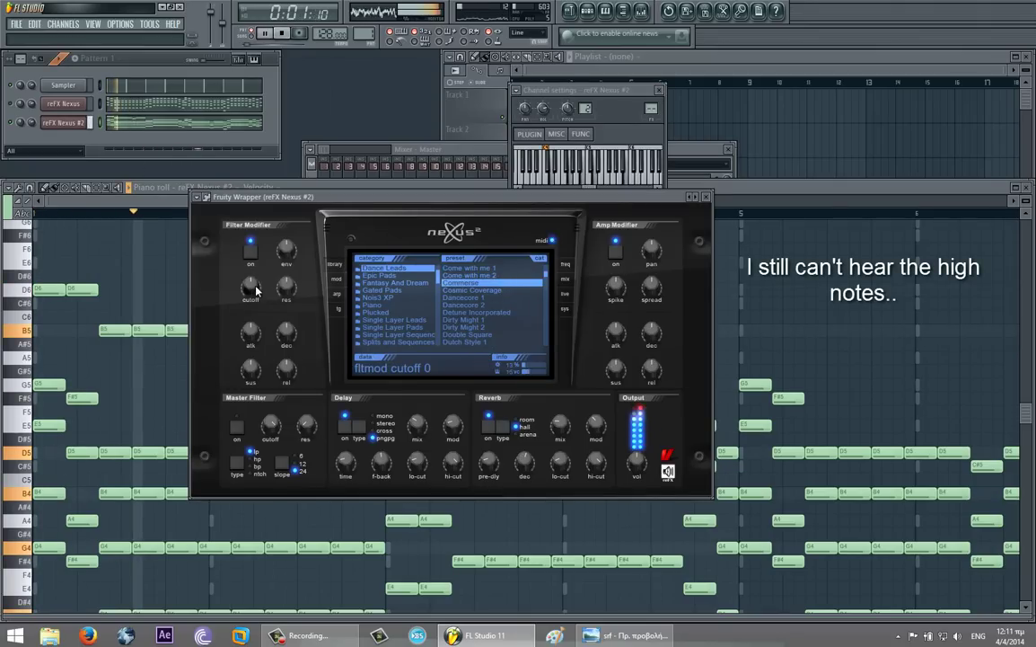
key("space")
key("space")
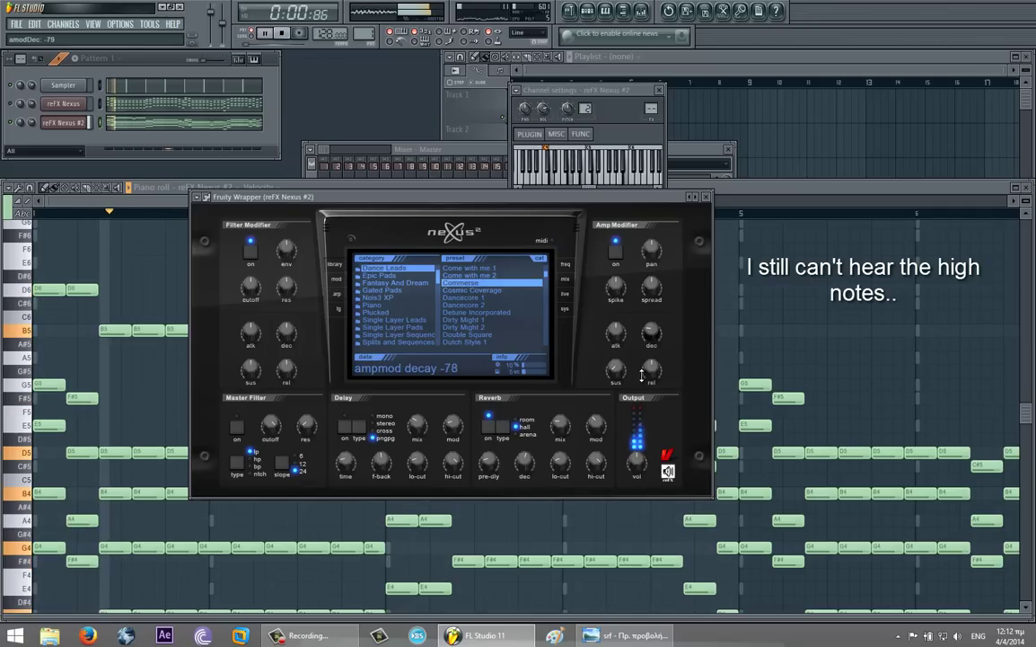
key("space")
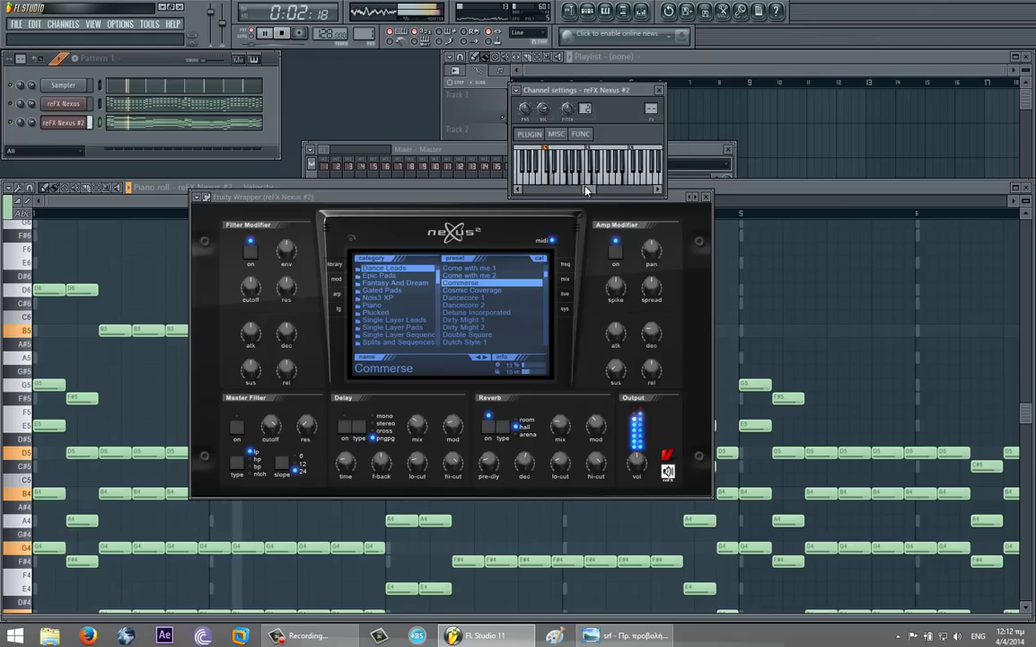
key("space")
key("space")
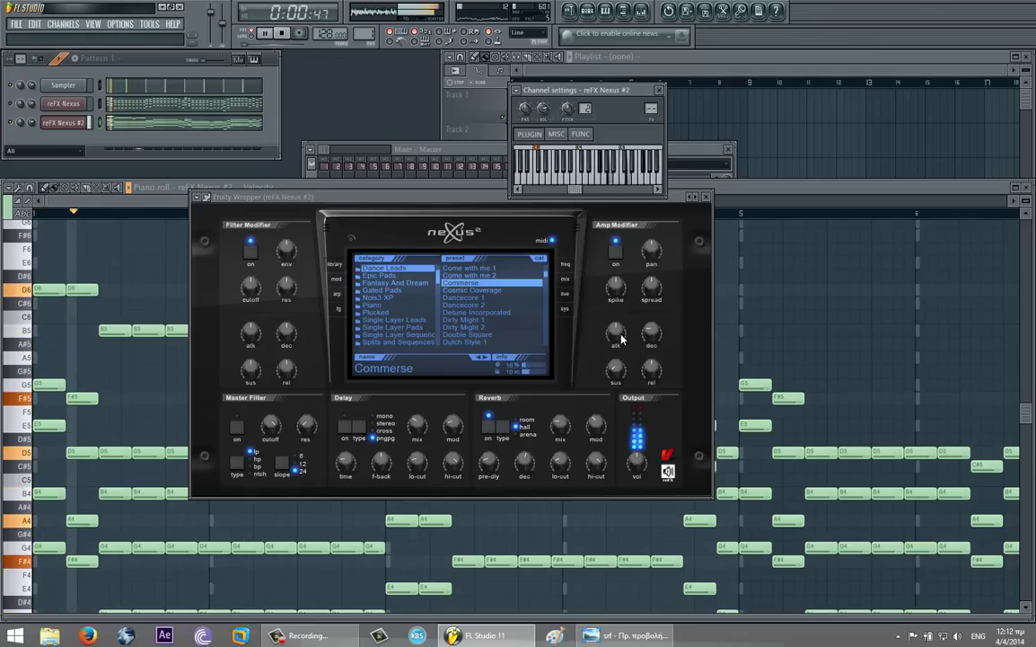
Step: Select the melody notes of bars 1 and 2 in the piano roll and copy them to bars 3 and 4
left_click(168, 342)
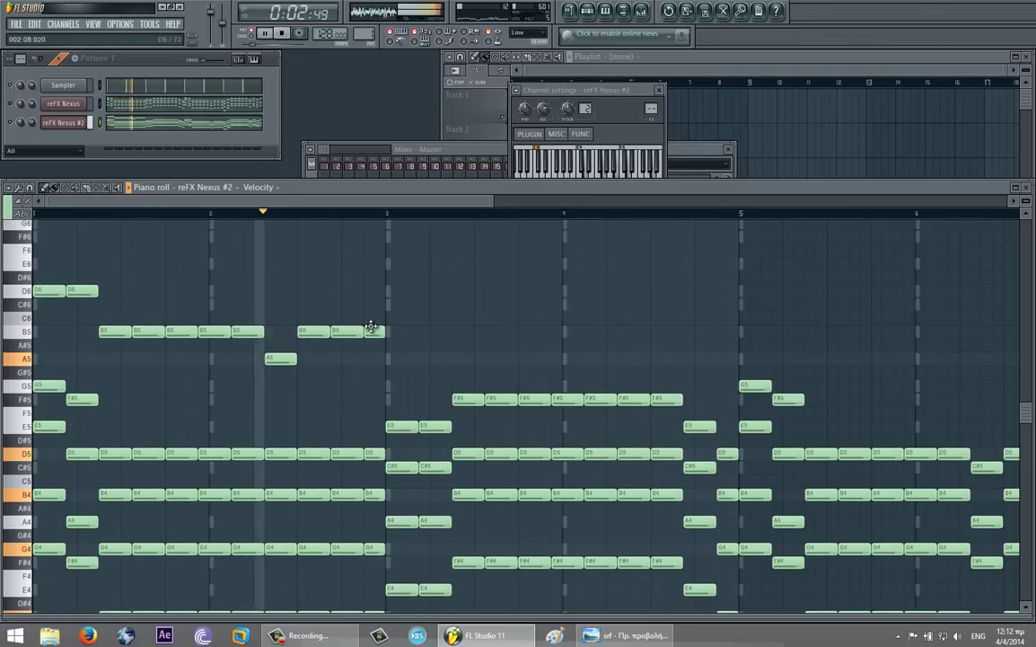
key("space")
left_click_drag(400, 230, 47, 346)
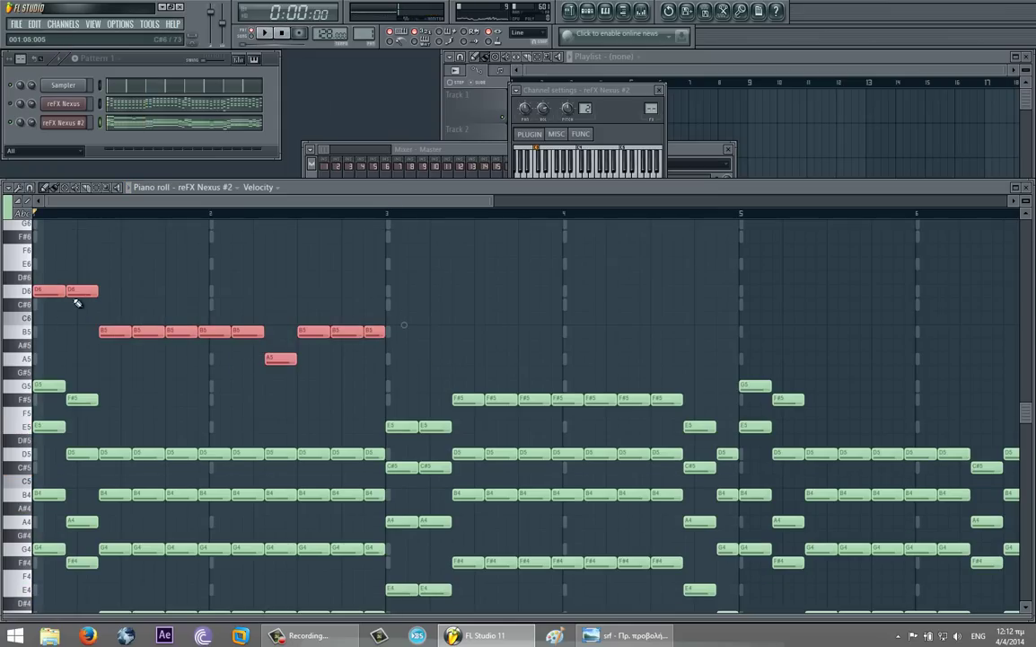
key("space")
left_click_drag(127, 295, 405, 300)
scroll(411, 331, "right", 3)
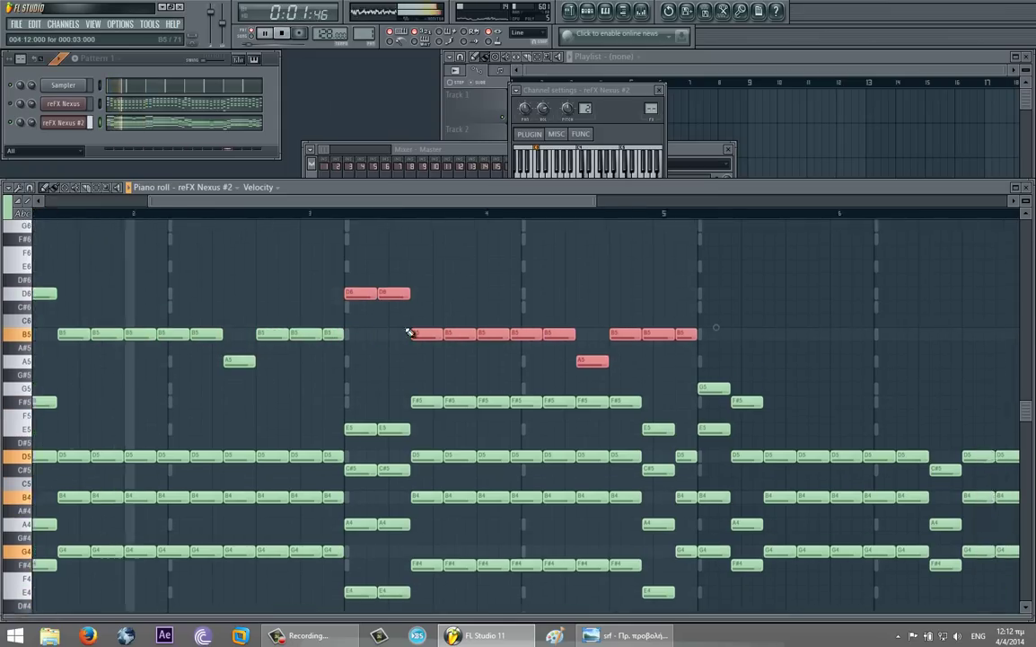
Step: Copy the two-bar melody phrase to bars 5 and 6 and clear the note selection
left_click_drag(86, 292, 455, 292)
scroll(393, 308, "right", 2)
scroll(393, 308, "right", 1)
left_click(399, 303, "ctrl")
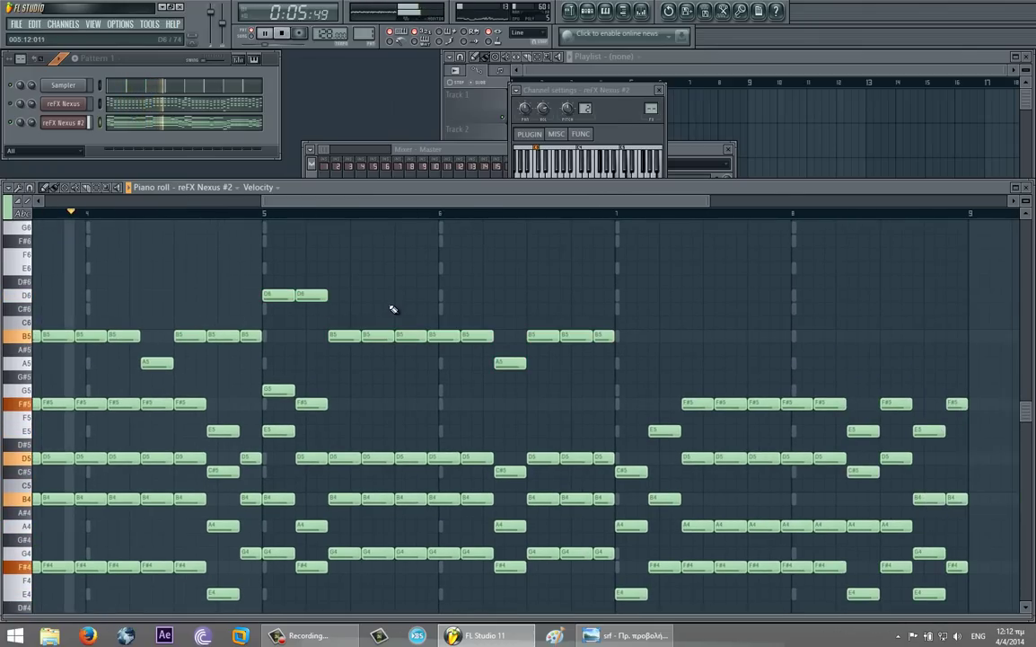
Step: Vary the melody in bar 7 with three-step E6 notes on steps 1 and 4 and D6 on step 7
scroll(316, 388, "right", 1)
left_click_drag(316, 388, 225, 371)
left_click_drag(419, 375, 284, 418)
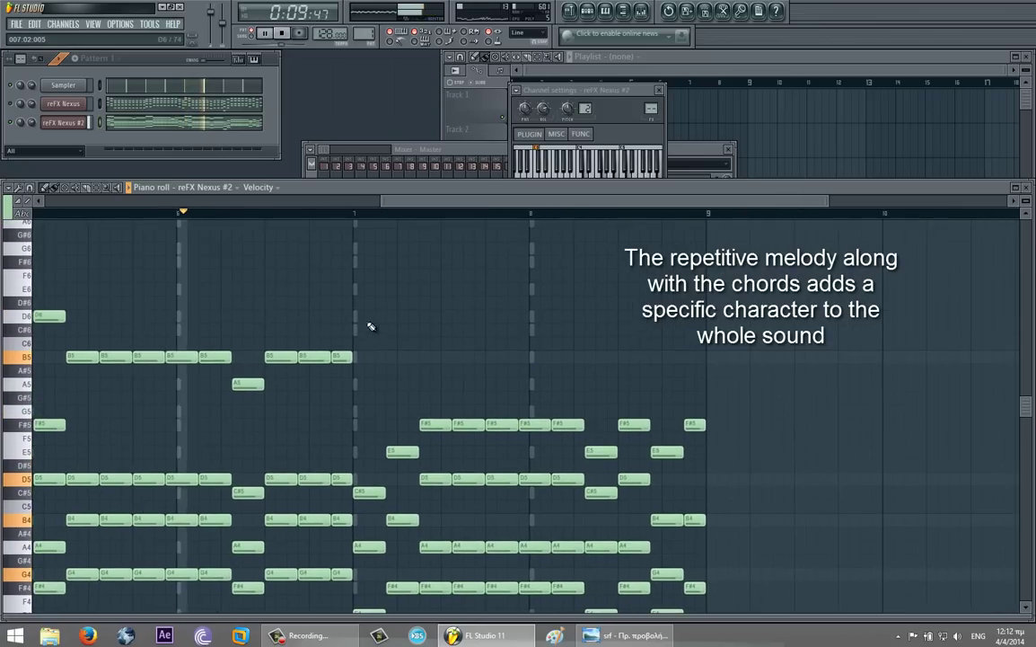
left_click_drag(363, 314, 465, 308)
left_click(471, 294)
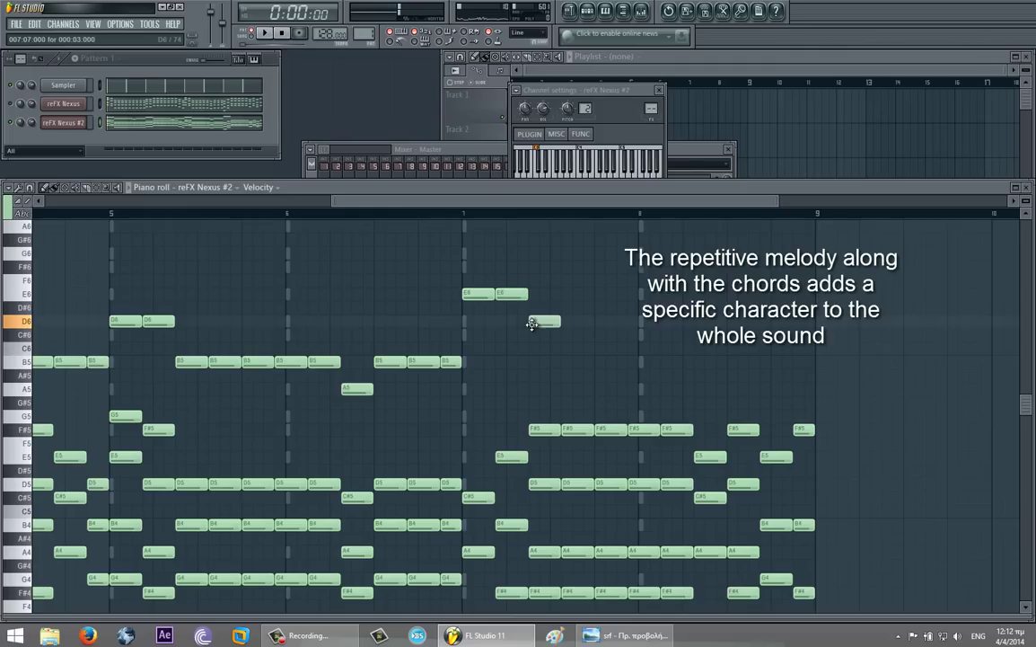
Step: Continue with B5 on bar 7's steps 10, 13 and 16 and bar 8's step 3, then A5 on step 6 and B5 on step 9
left_click(566, 361)
left_click_drag(604, 371, 293, 360)
key("space")
left_click(294, 352)
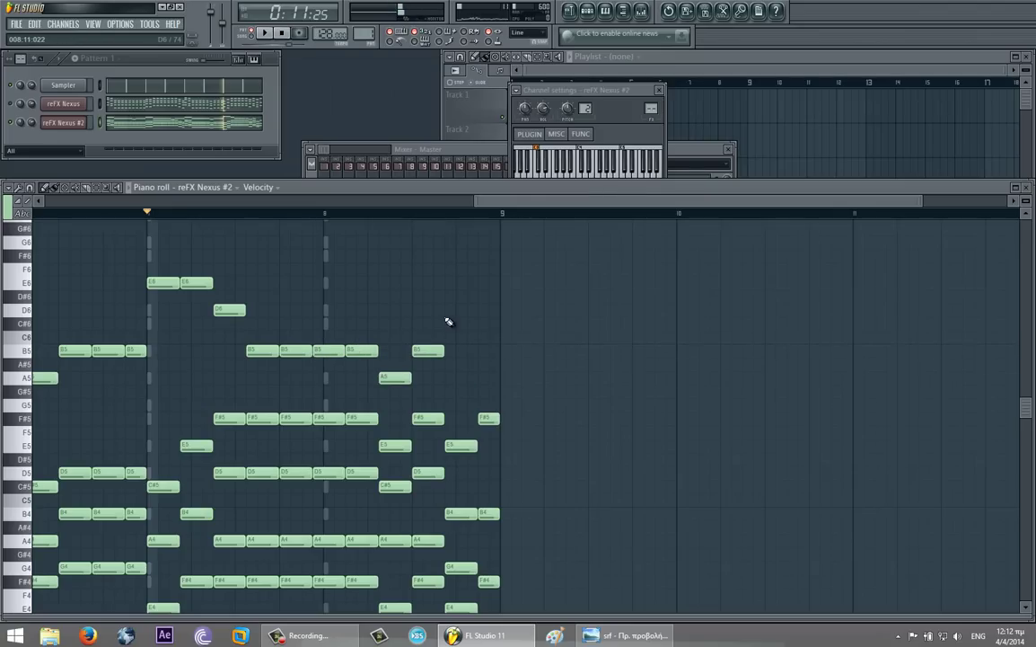
Step: Finish bar 8 with D6 on step 12 and a two-step B5 on step 15, and audition the full melody
key("space")
left_click(490, 352)
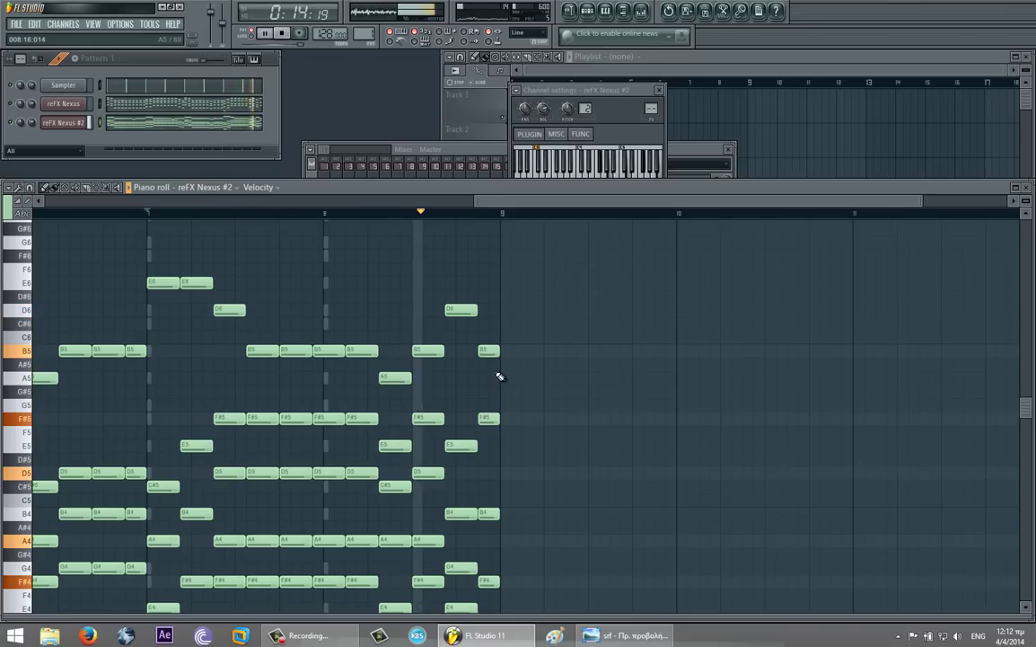
left_click_drag(727, 341, 566, 329)
scroll(294, 344, "down", 1)
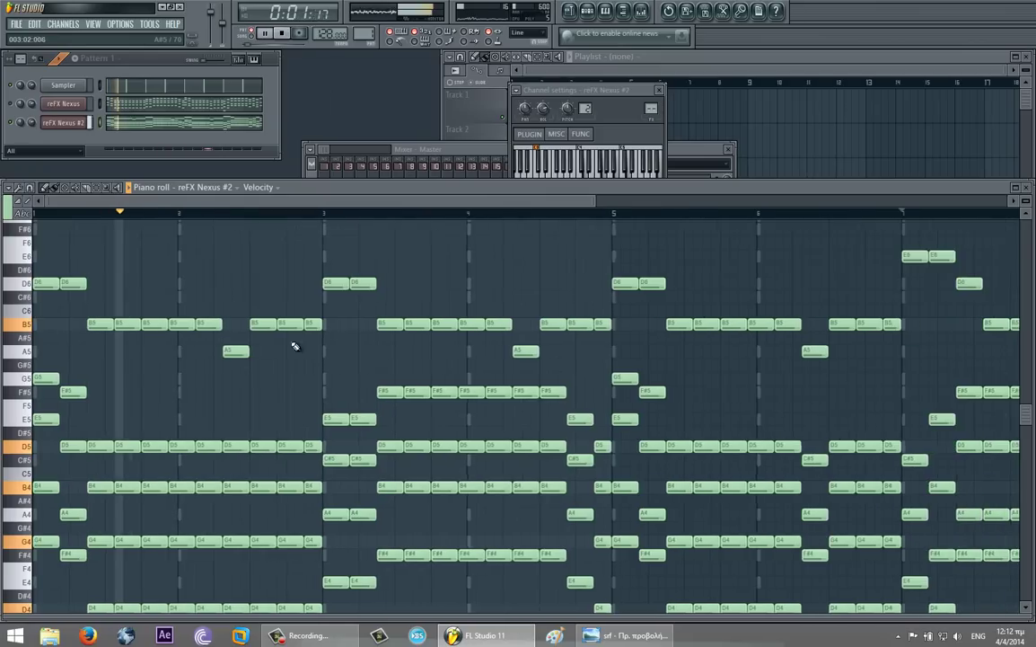
Step: Set the second Nexus's amp sustain to -100 and audition the eight-bar melody and chords
left_click(75, 130)
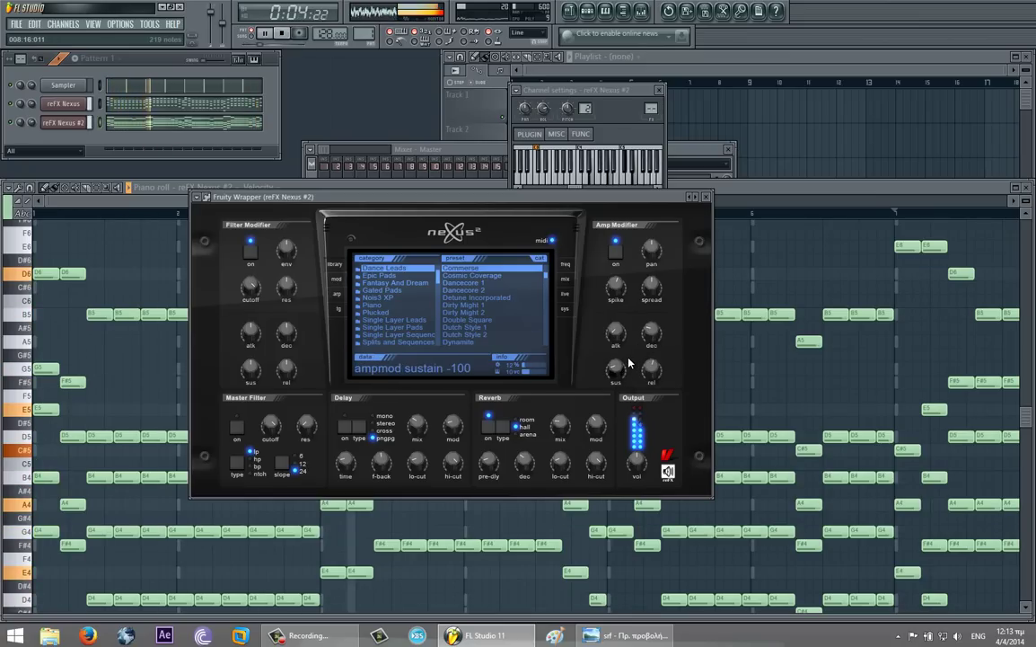
left_click(729, 383)
scroll(575, 384, "up", 1)
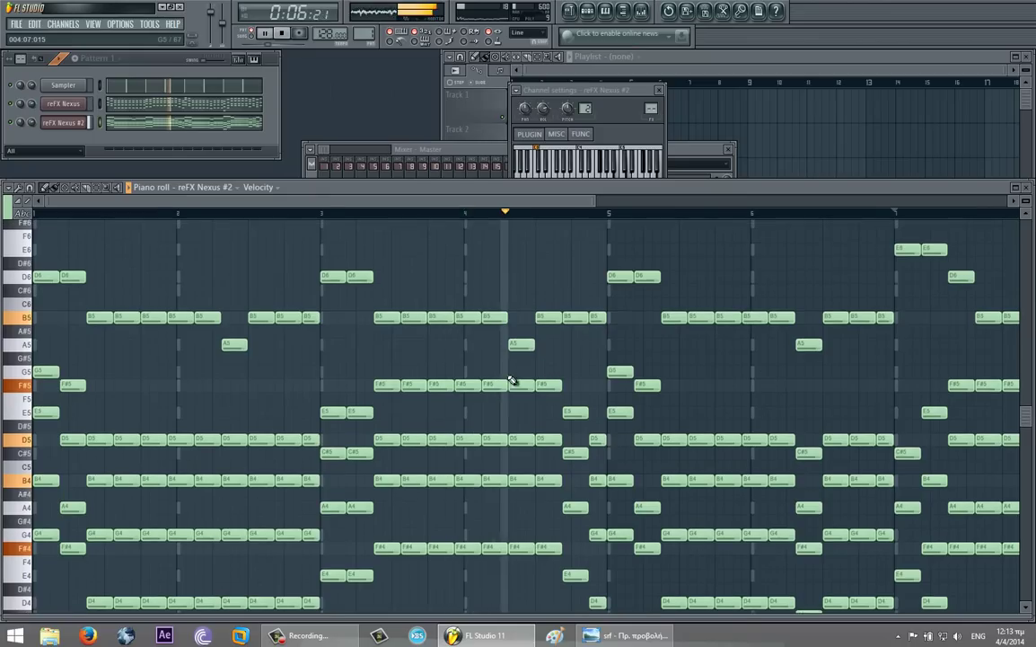
scroll(485, 376, "down", 3)
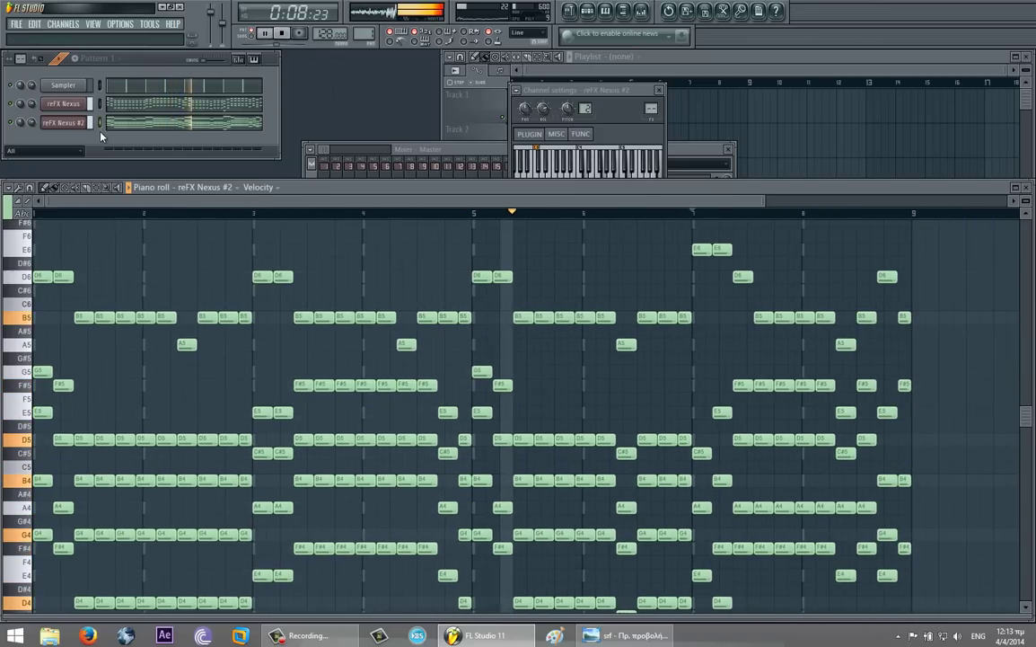
scroll(526, 297, "down", 1)
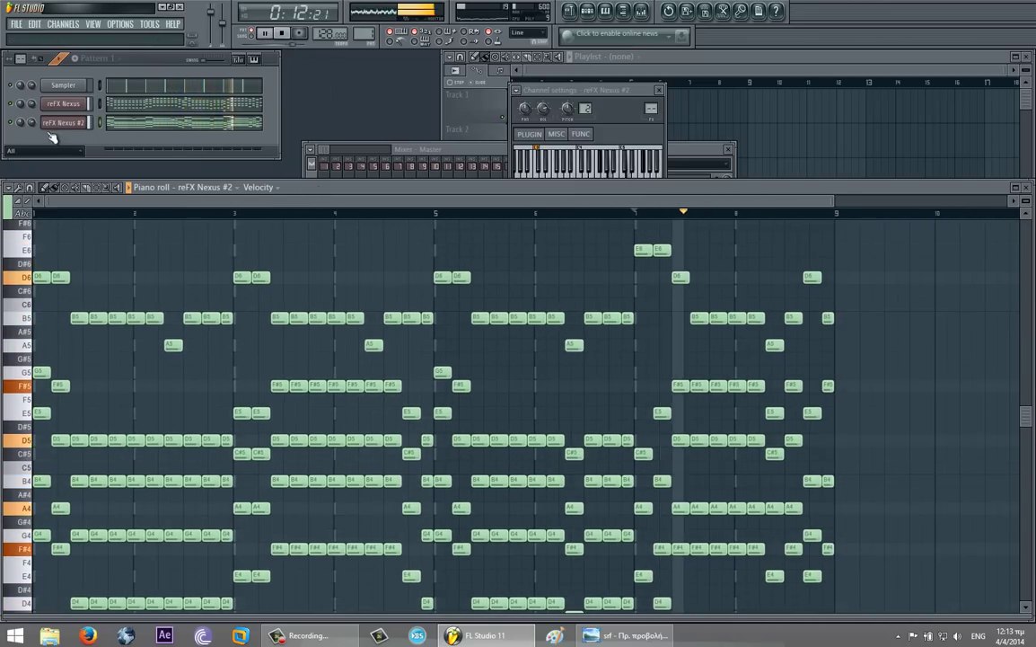
scroll(297, 332, "down", 1)
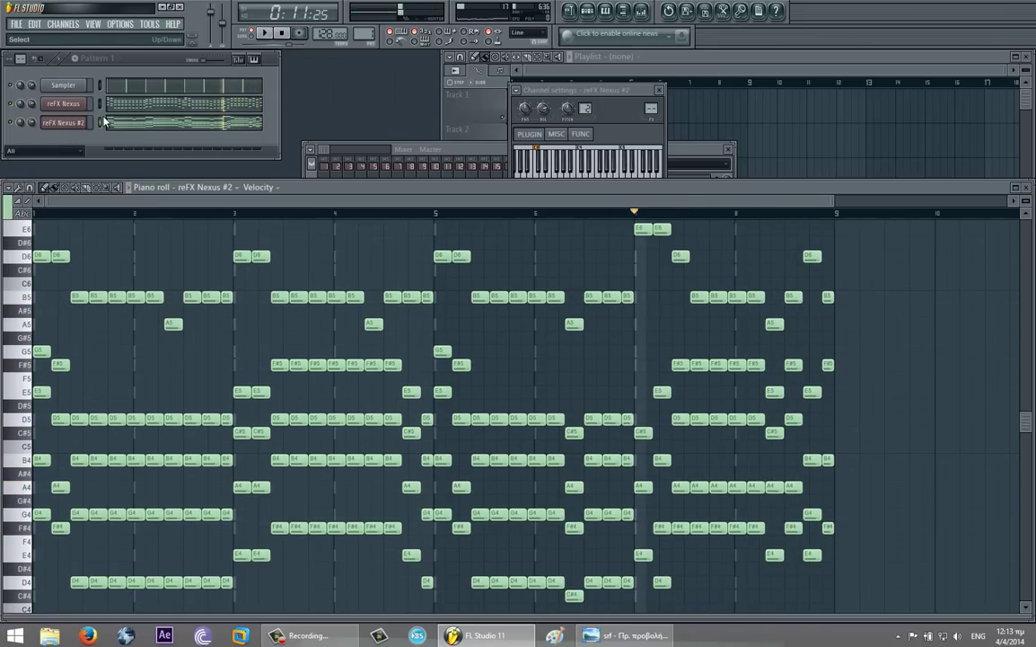
Step: Open the 2014feb.flp project and display the bassline notes of the reFX Nexus #4 channel
left_click(16, 24)
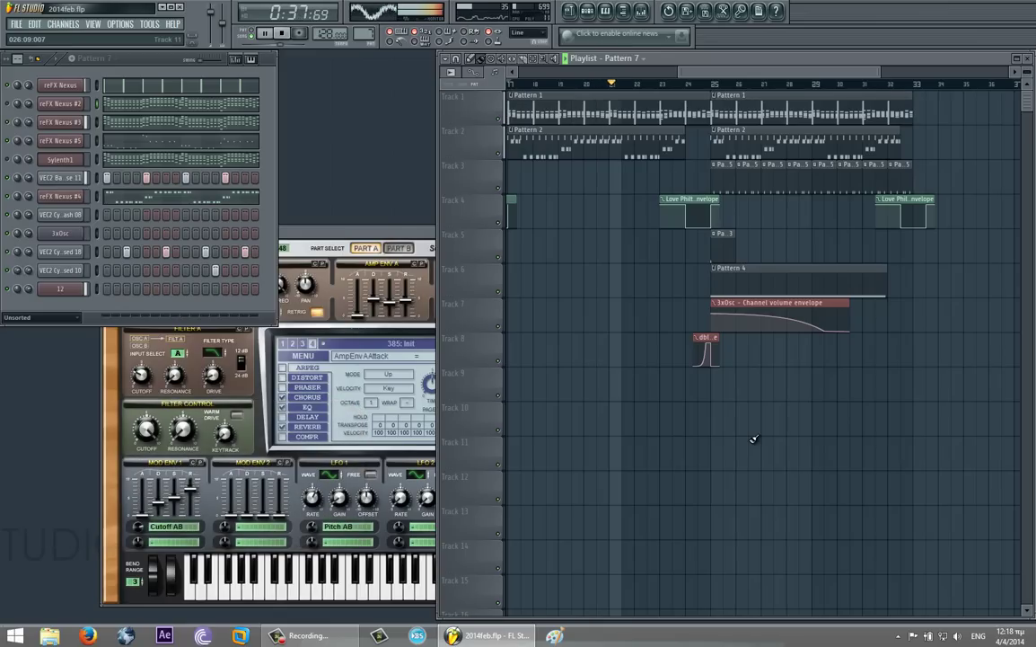
left_click(223, 198)
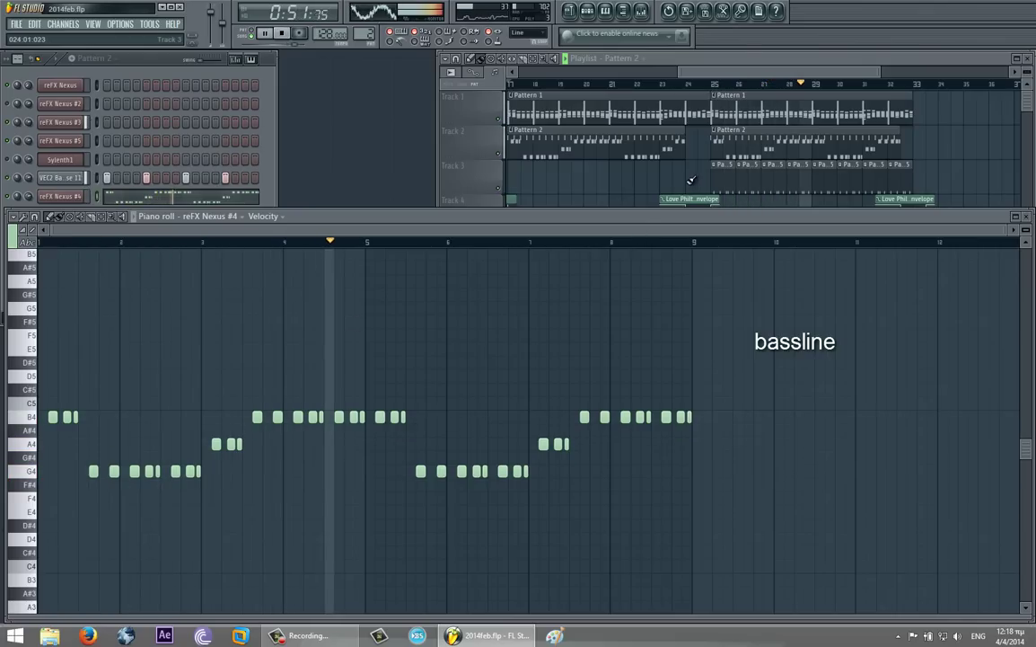
Step: Return to the playlist and place a Pattern 2 clip on Track 4 around bar 42
left_click(851, 183)
left_click_drag(852, 183, 659, 204)
left_click(938, 212)
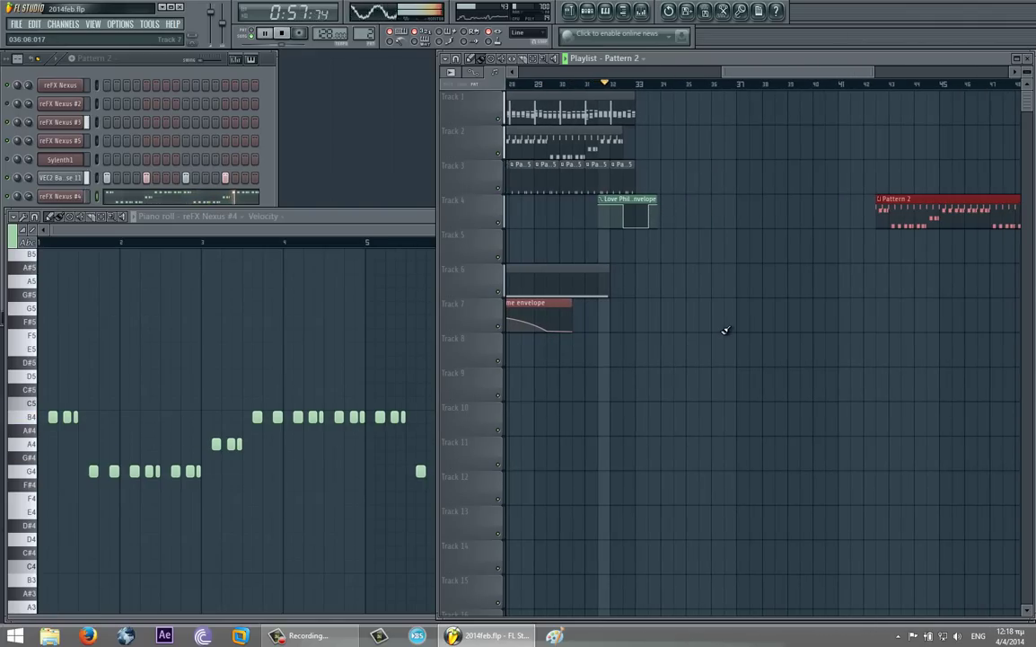